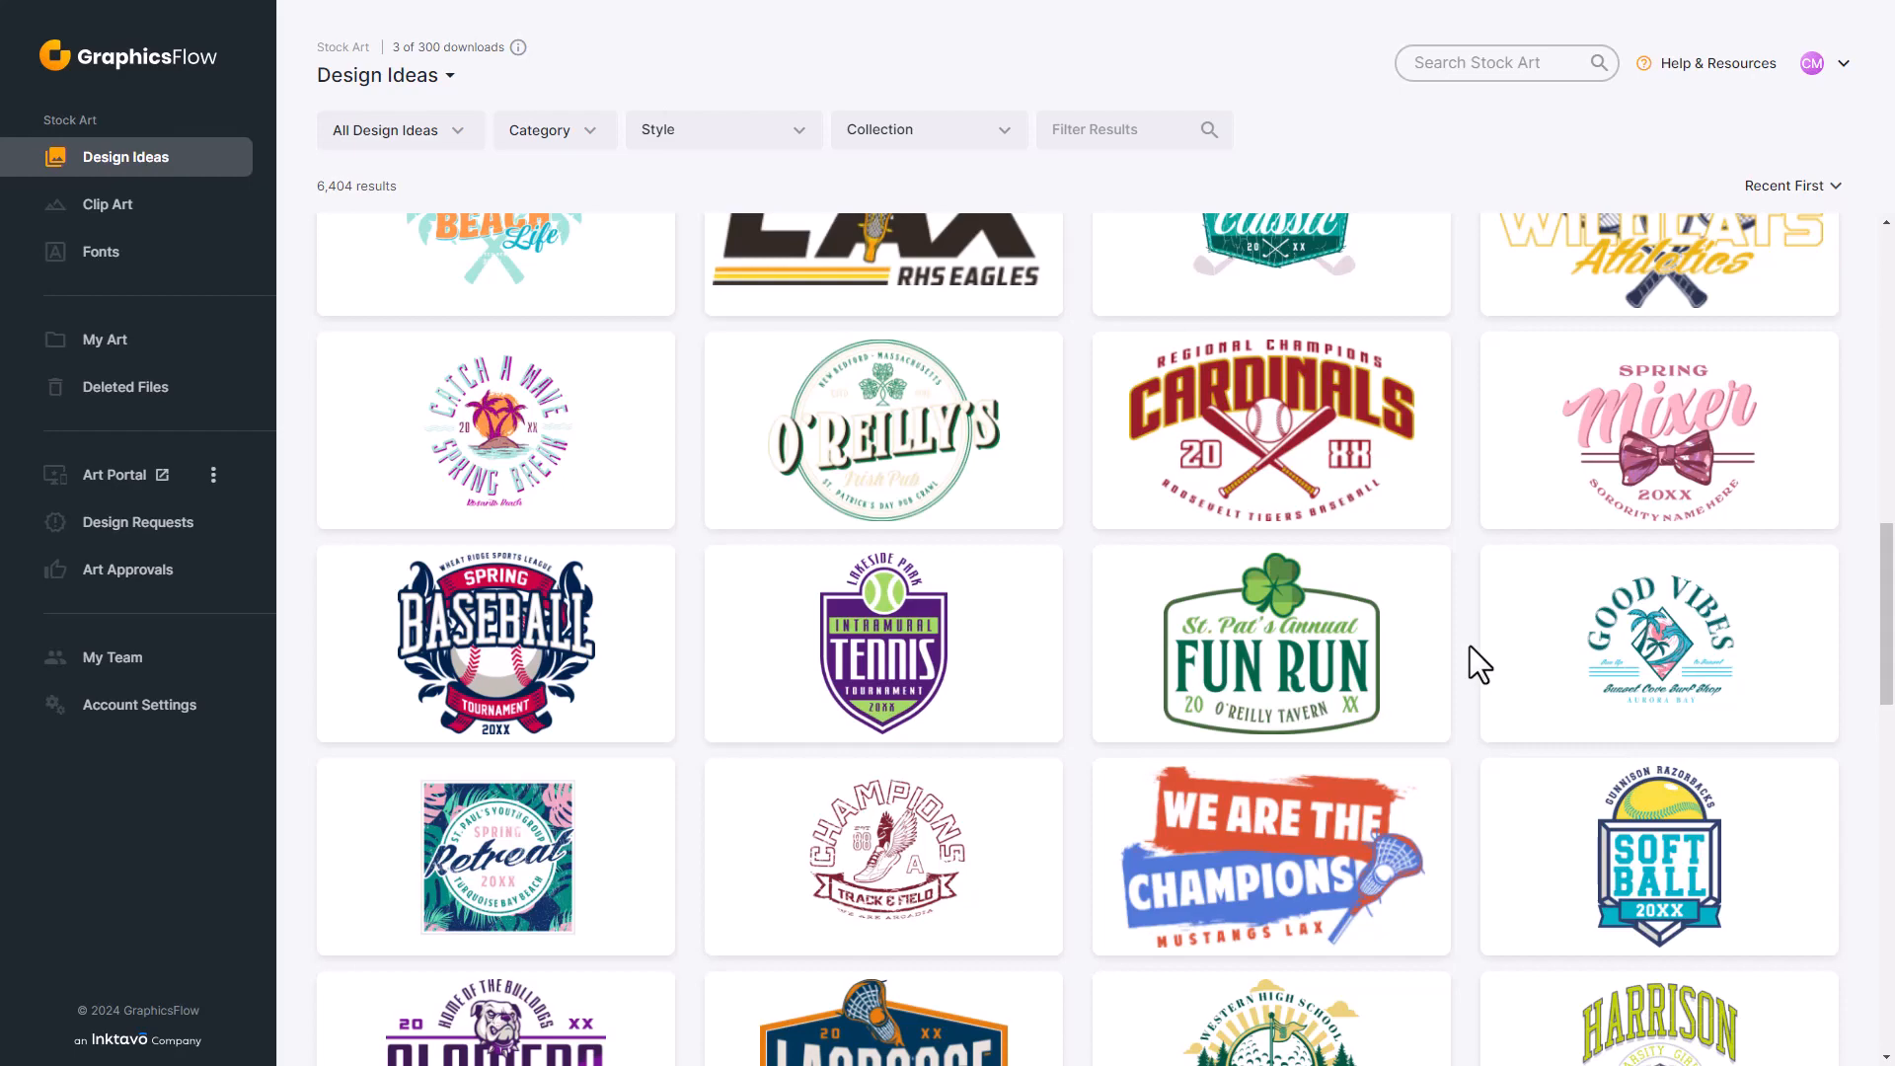
Open the Good Vibes surf shop design from the design ideas for customization
left_click(1677, 683)
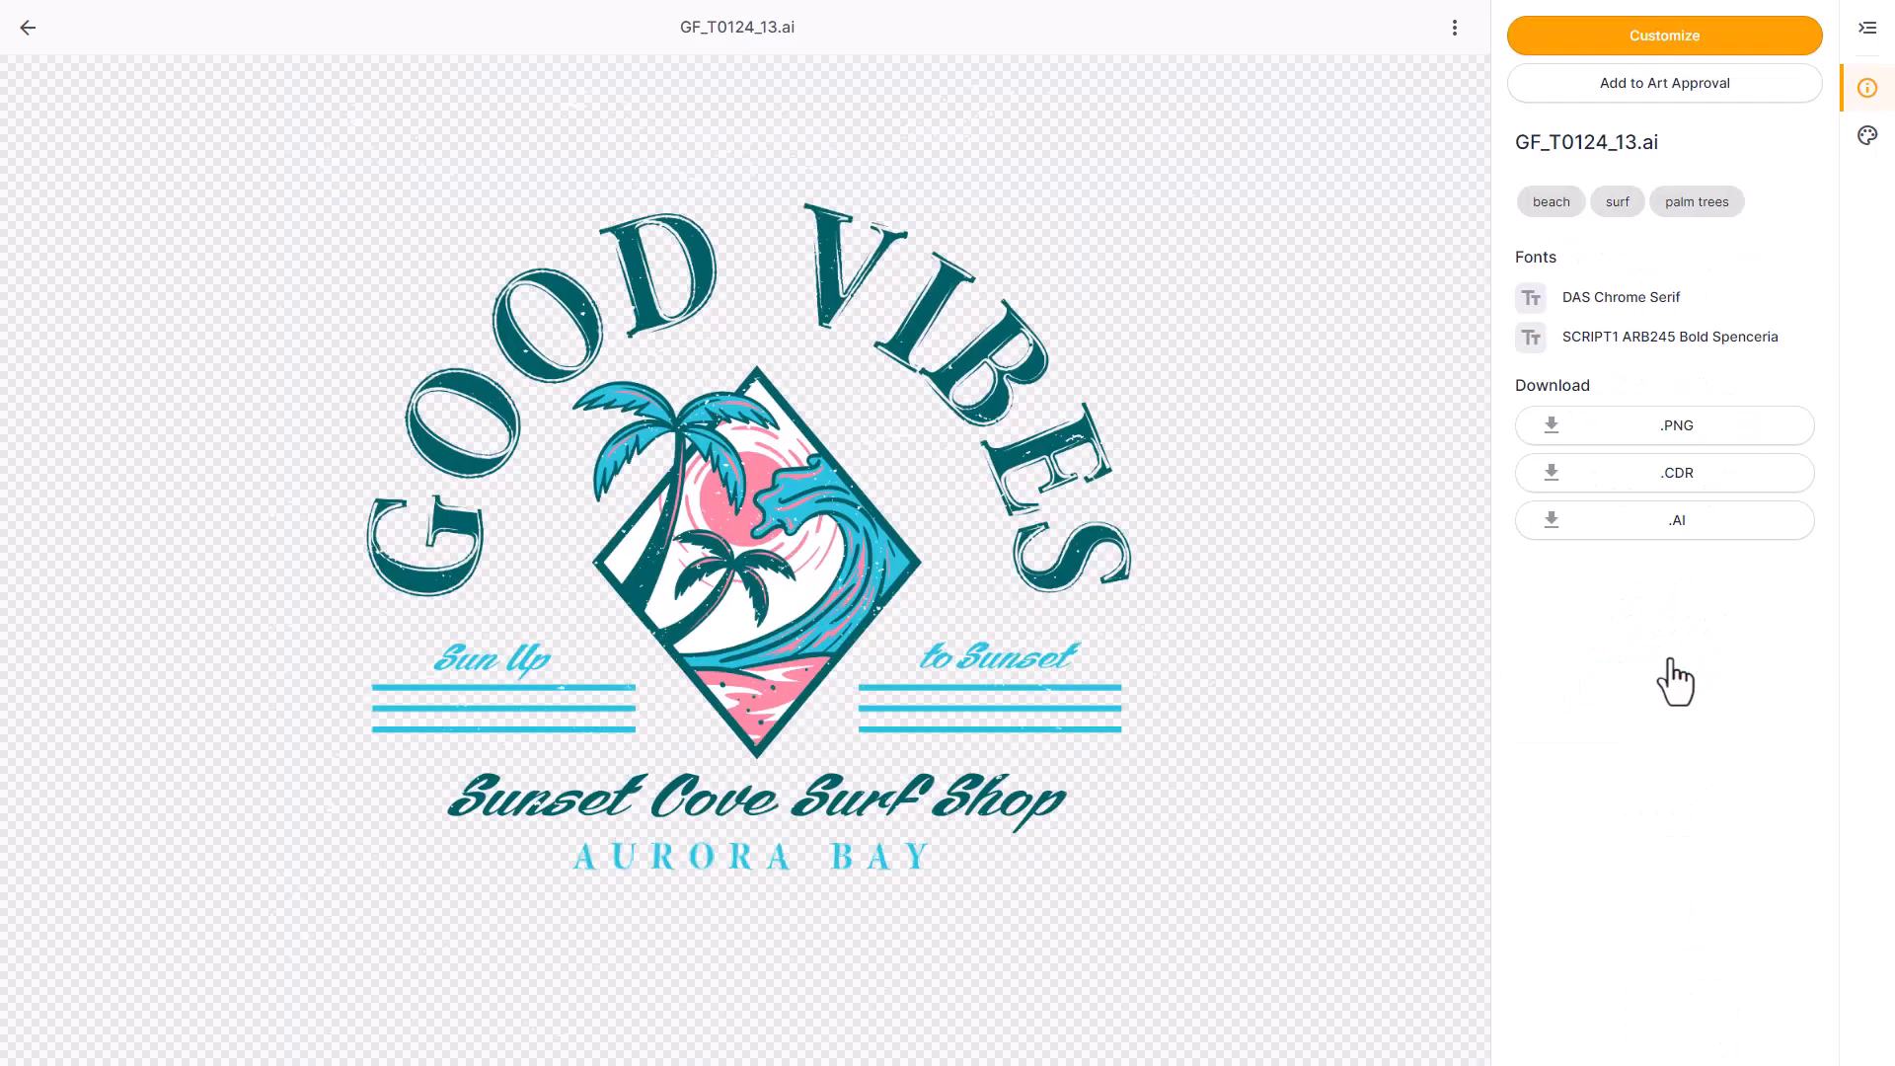
left_click(1680, 44)
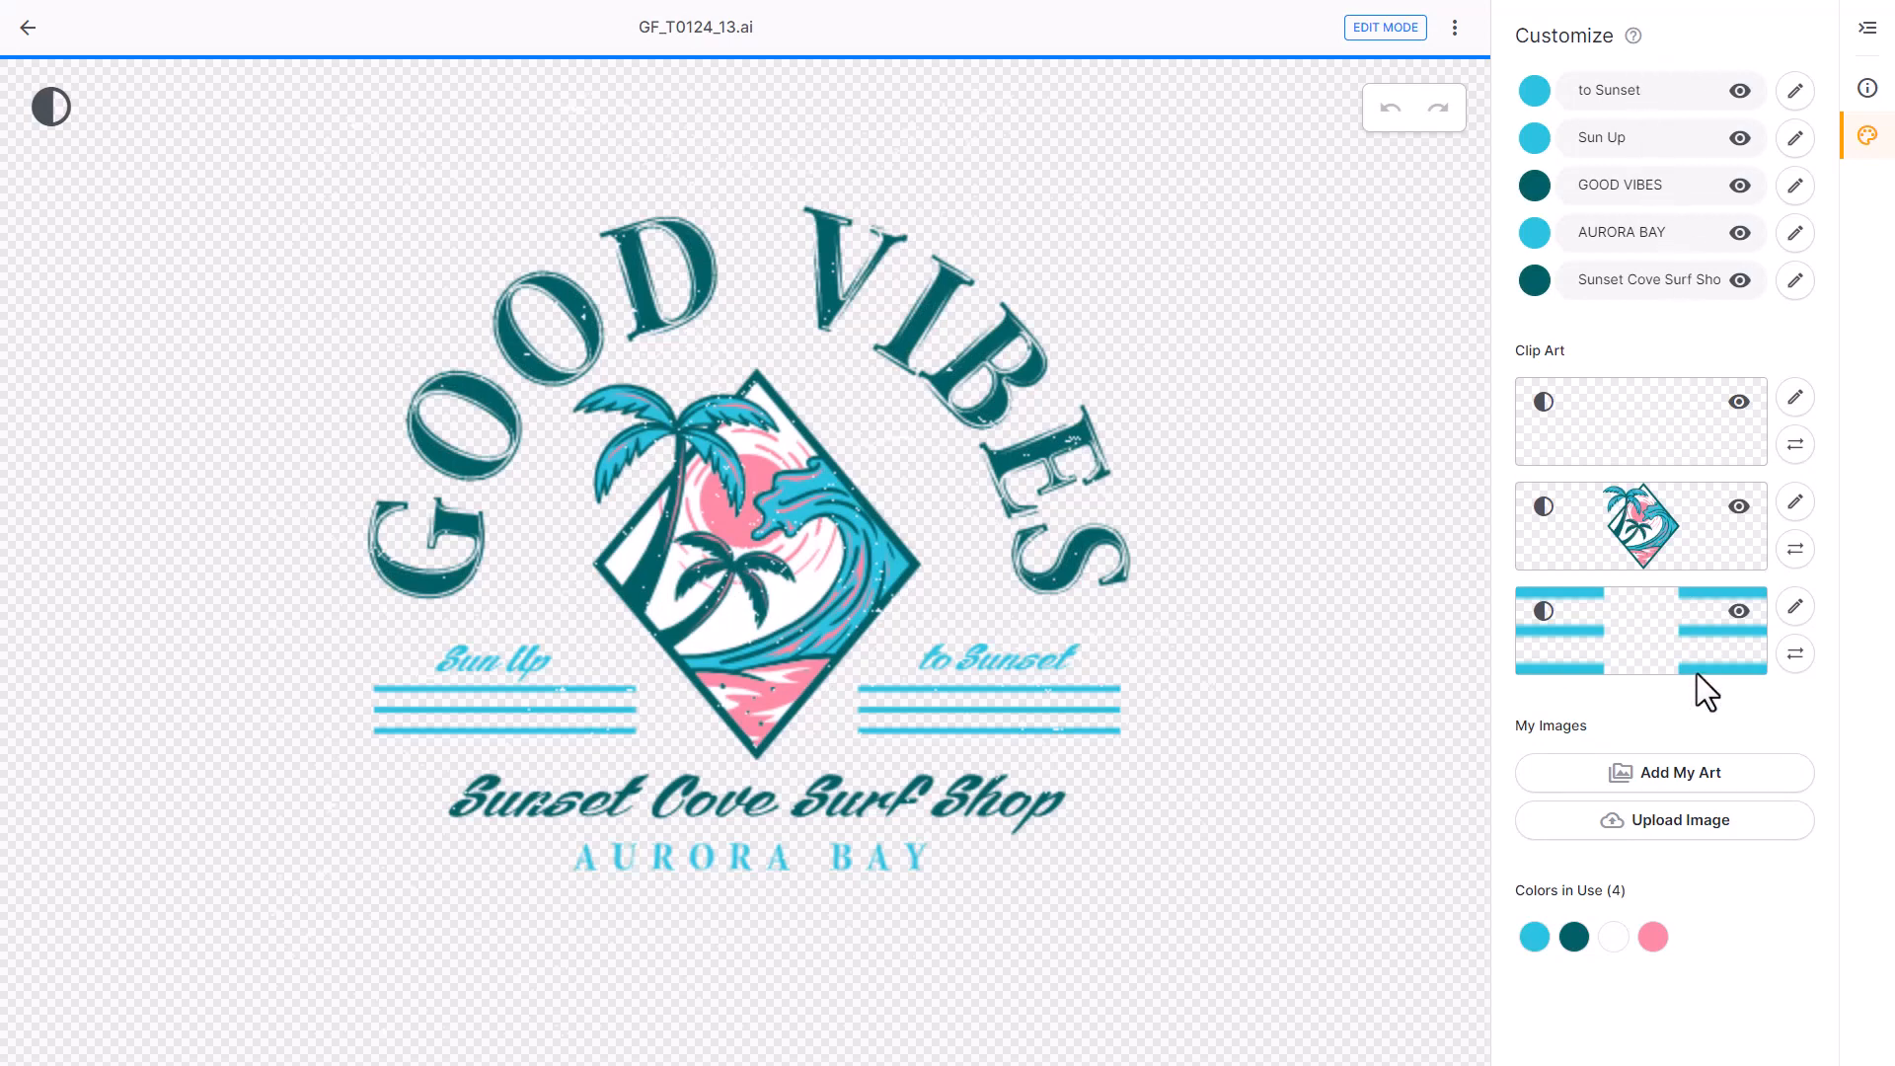
Look through the Favorite Clipart folder in My Art for art to add, then close the selection without adding anything
left_click(1689, 780)
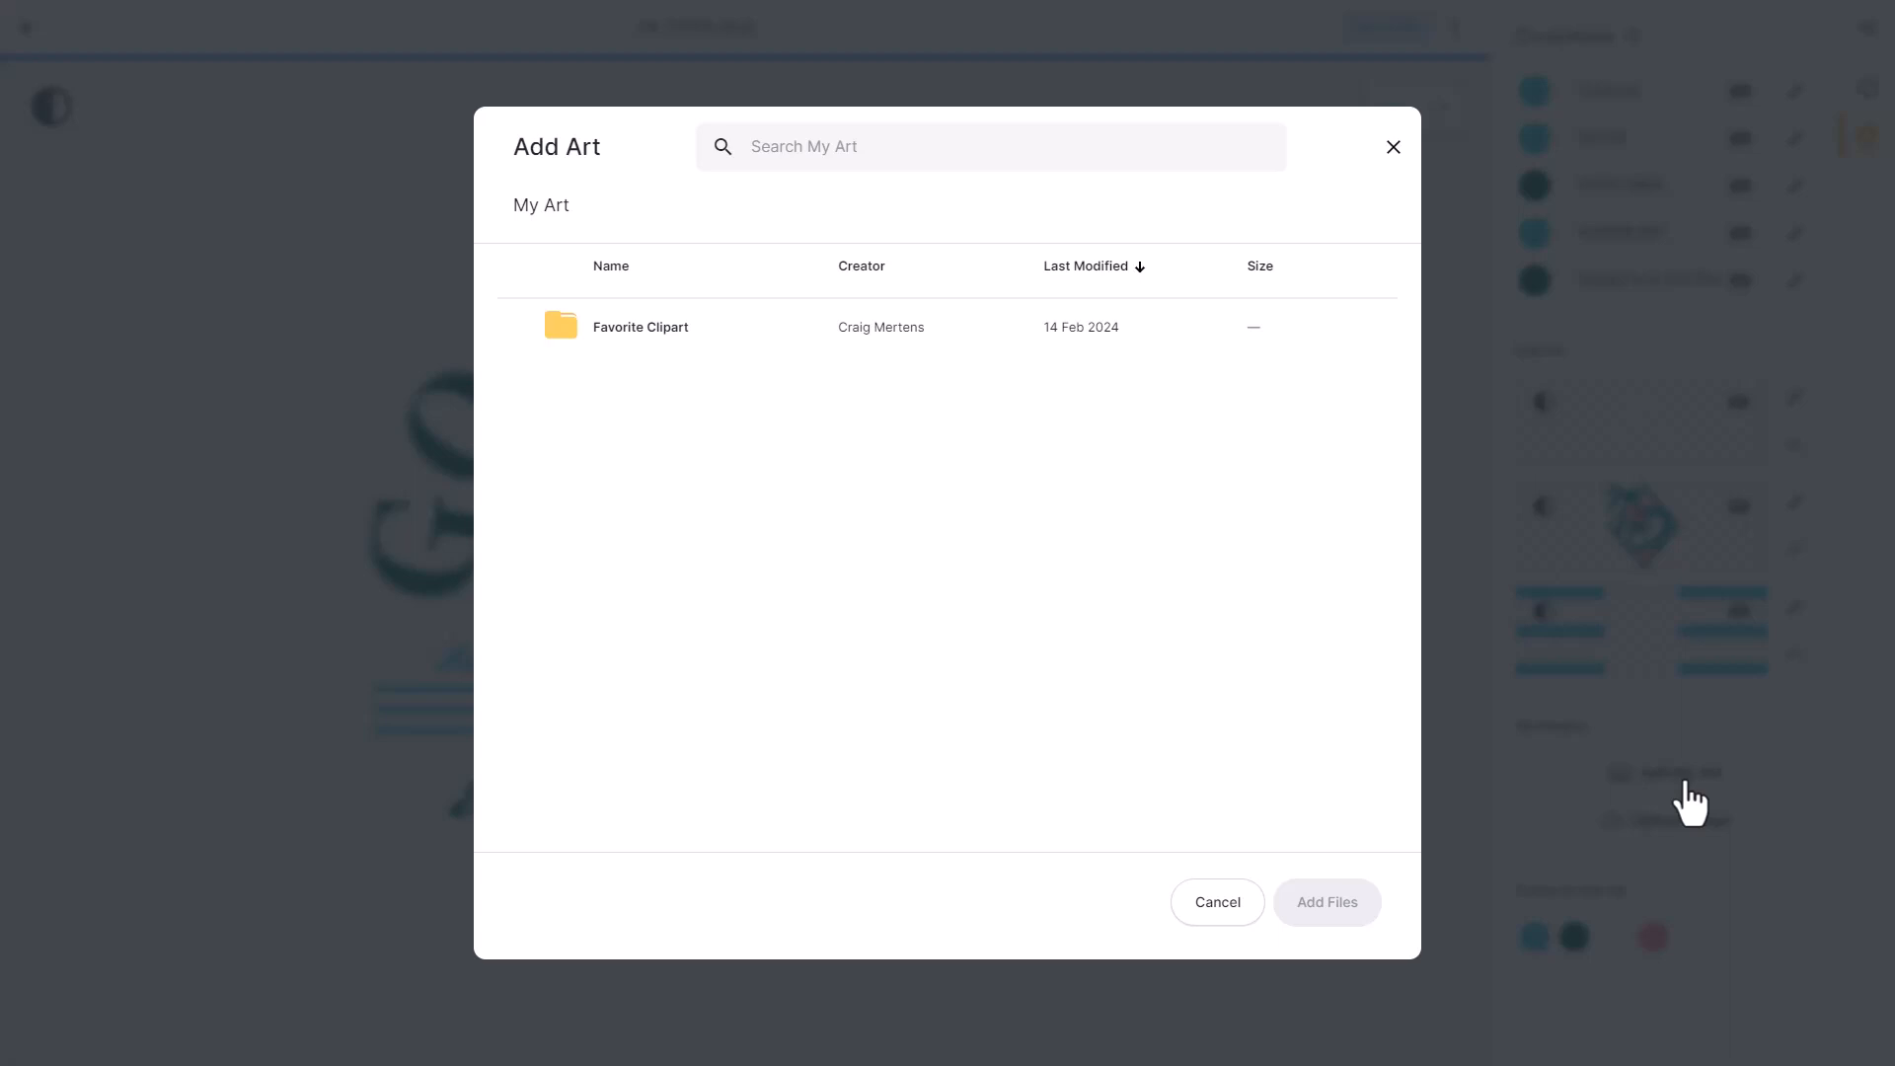
left_click(667, 334)
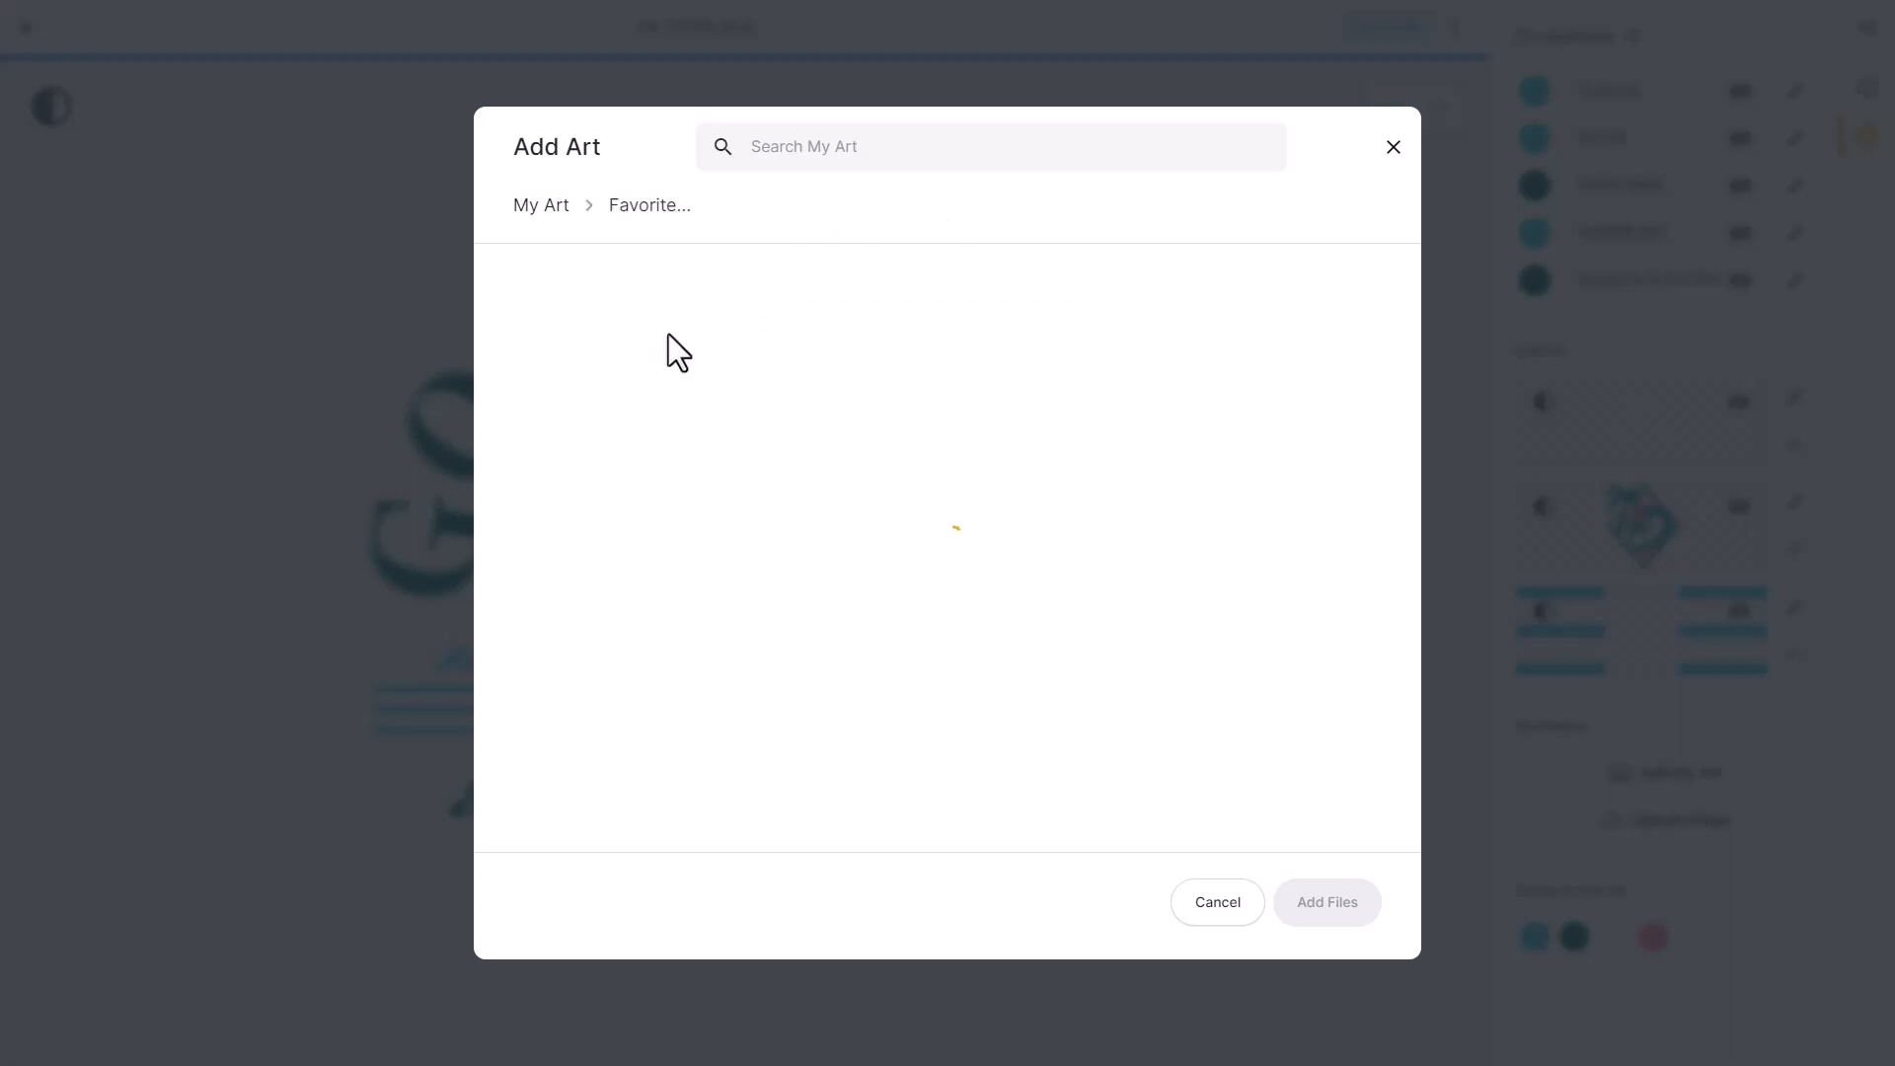
left_click(1394, 148)
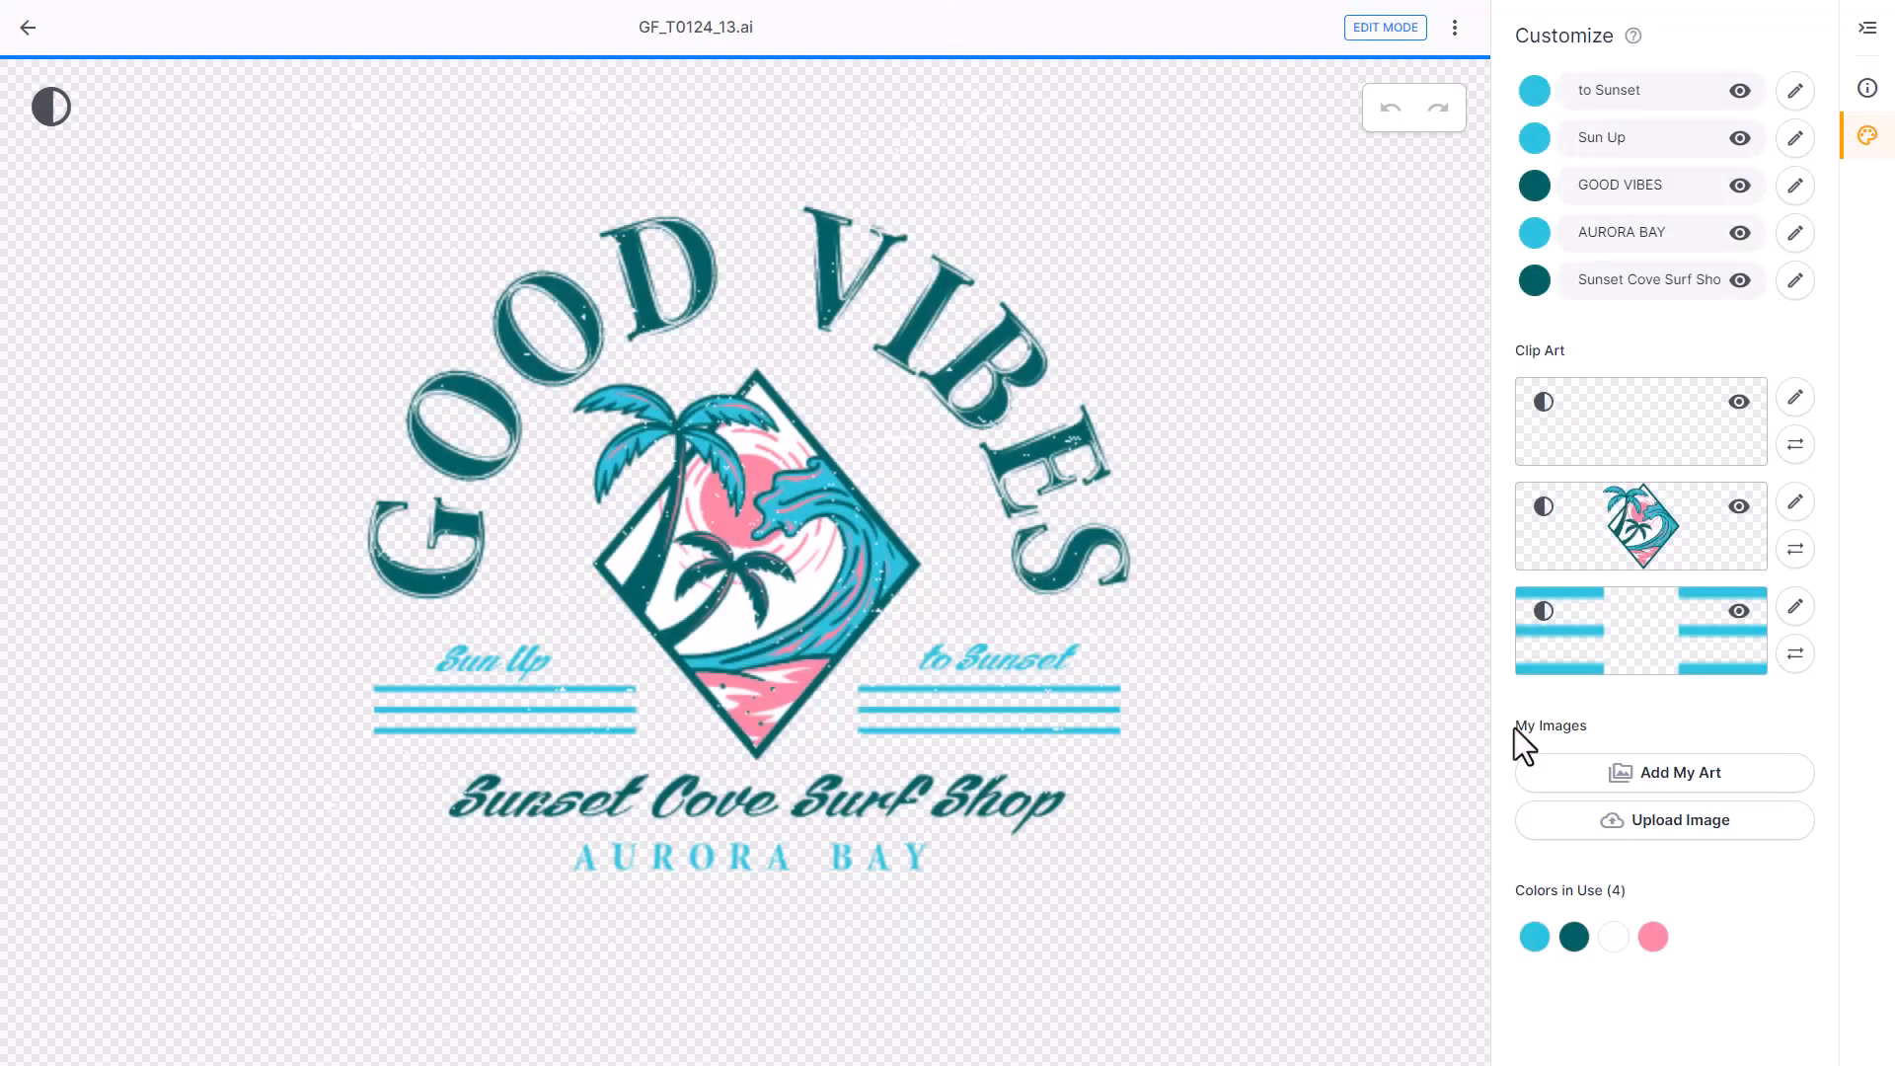
Upload the Sale Boat SVG image from Downloads into the design and hide the palm-tree diamond clip art
left_click(1661, 815)
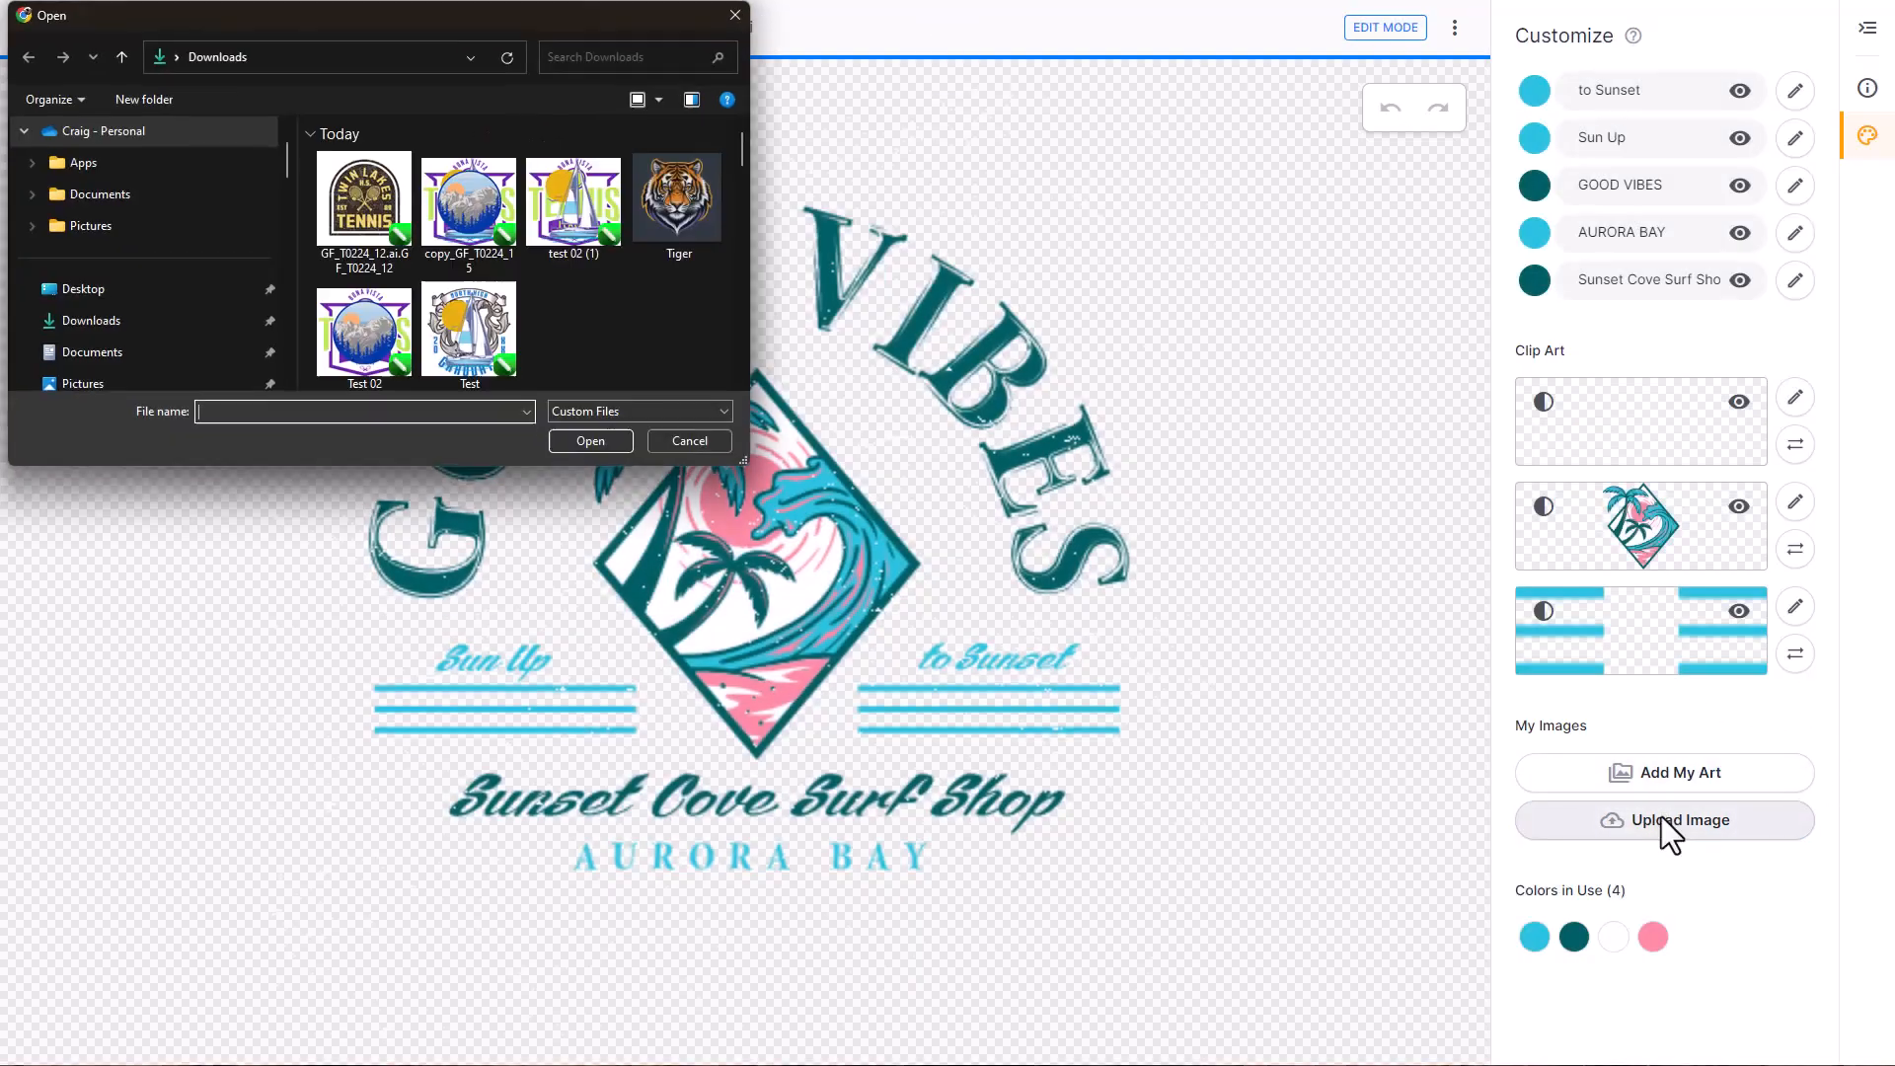
scroll(623, 296, "down", 5)
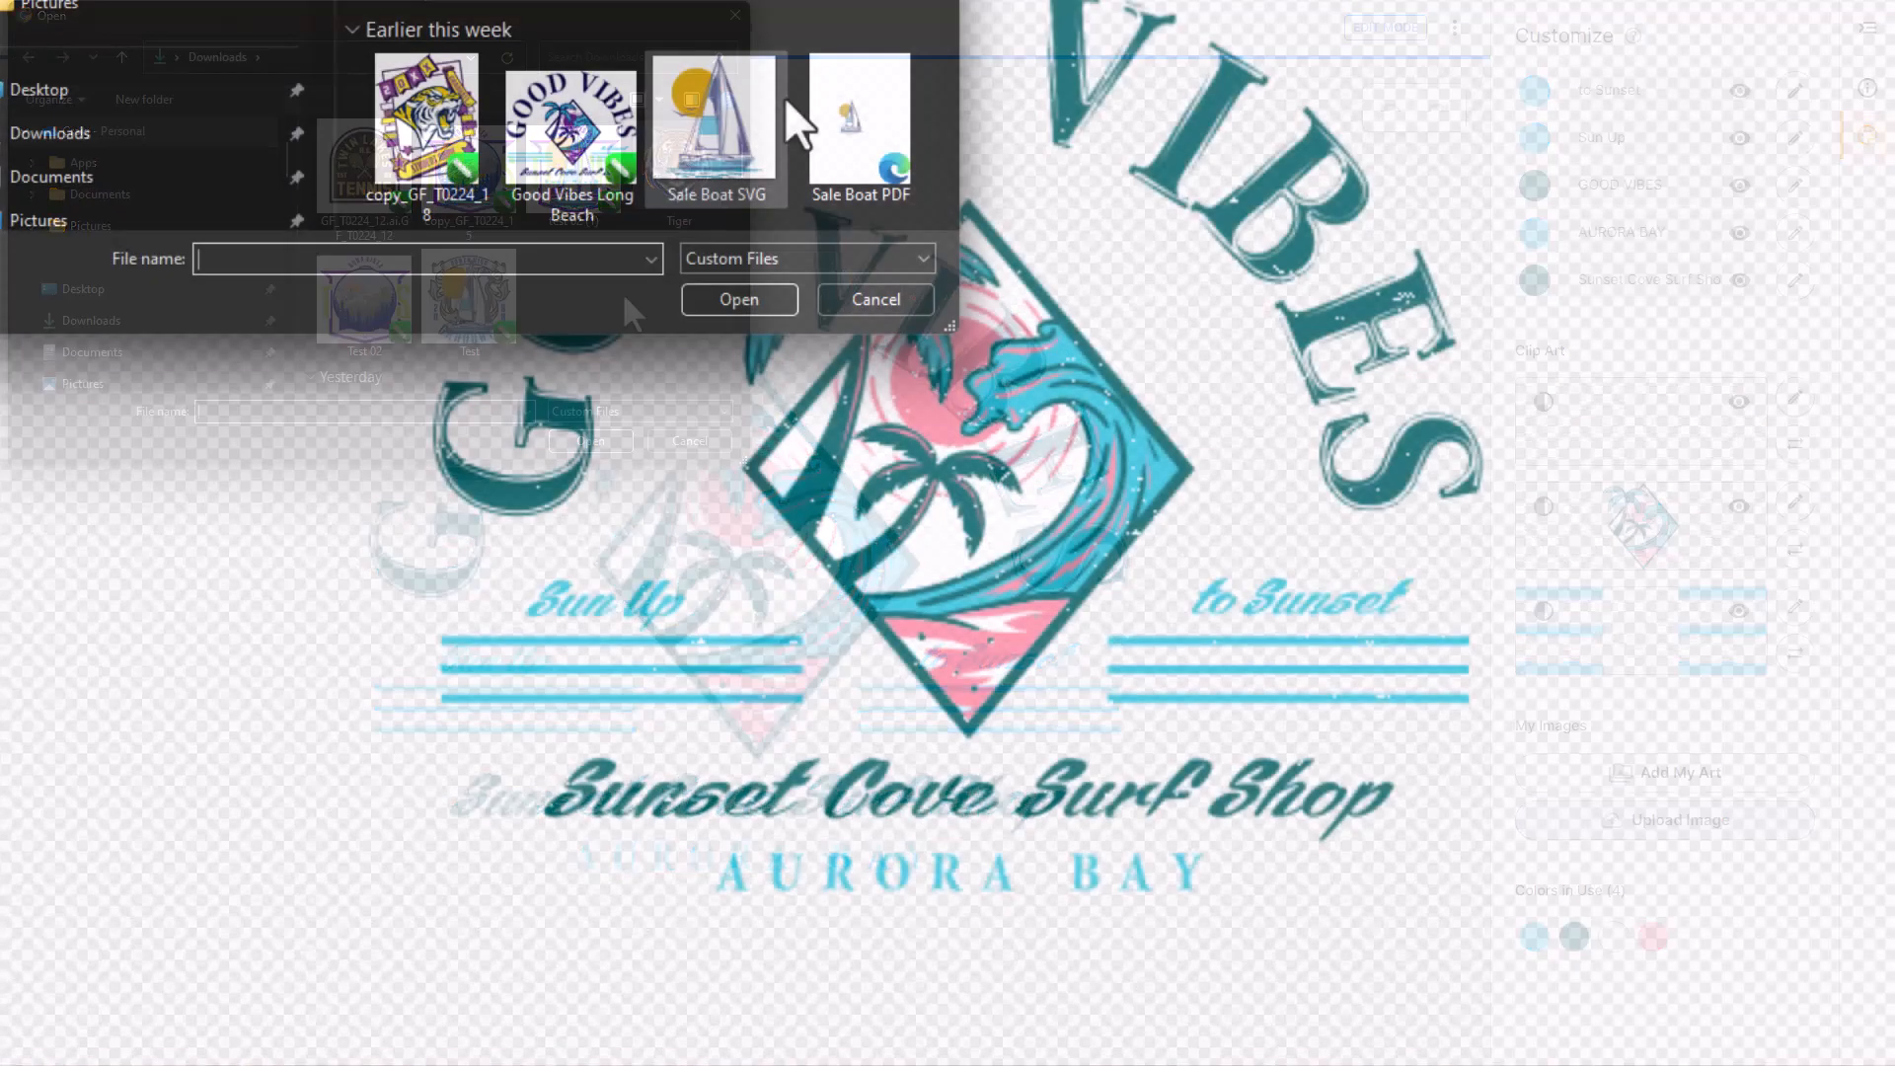
left_click(730, 95)
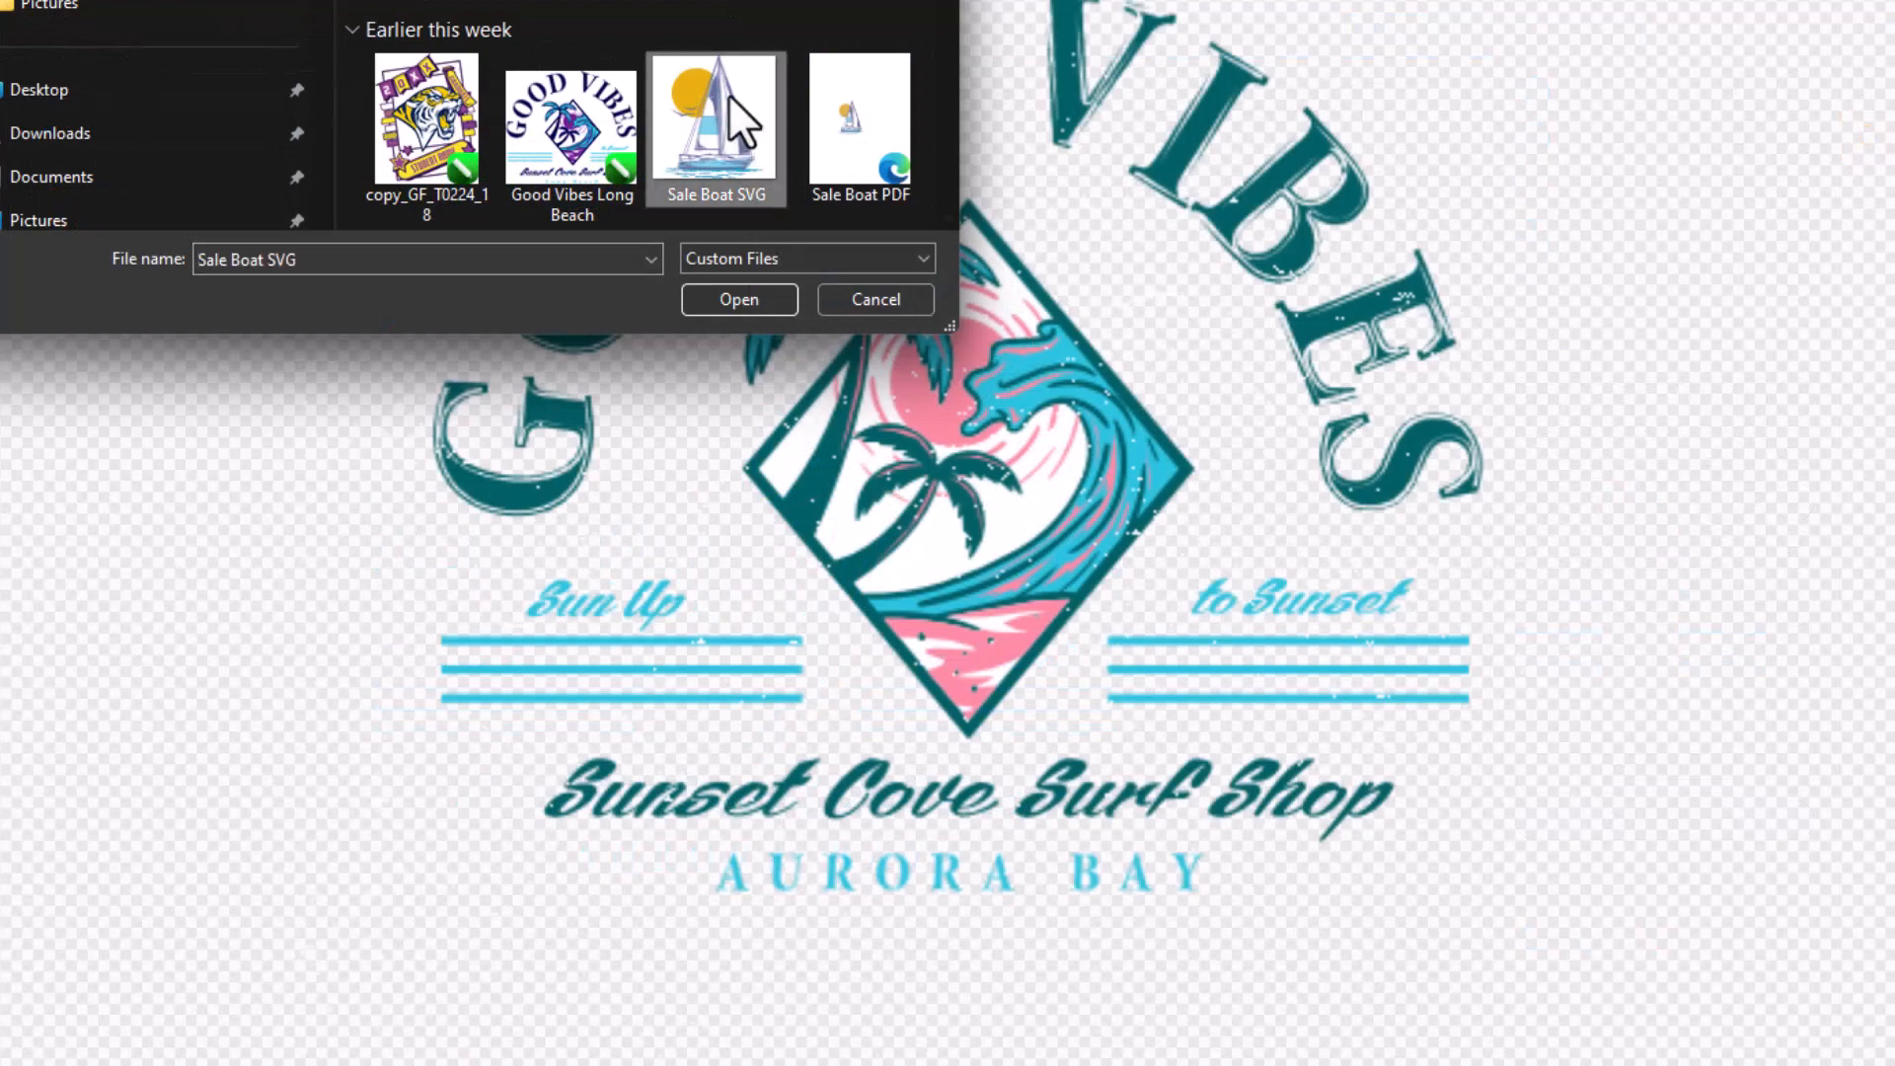
left_click(739, 300)
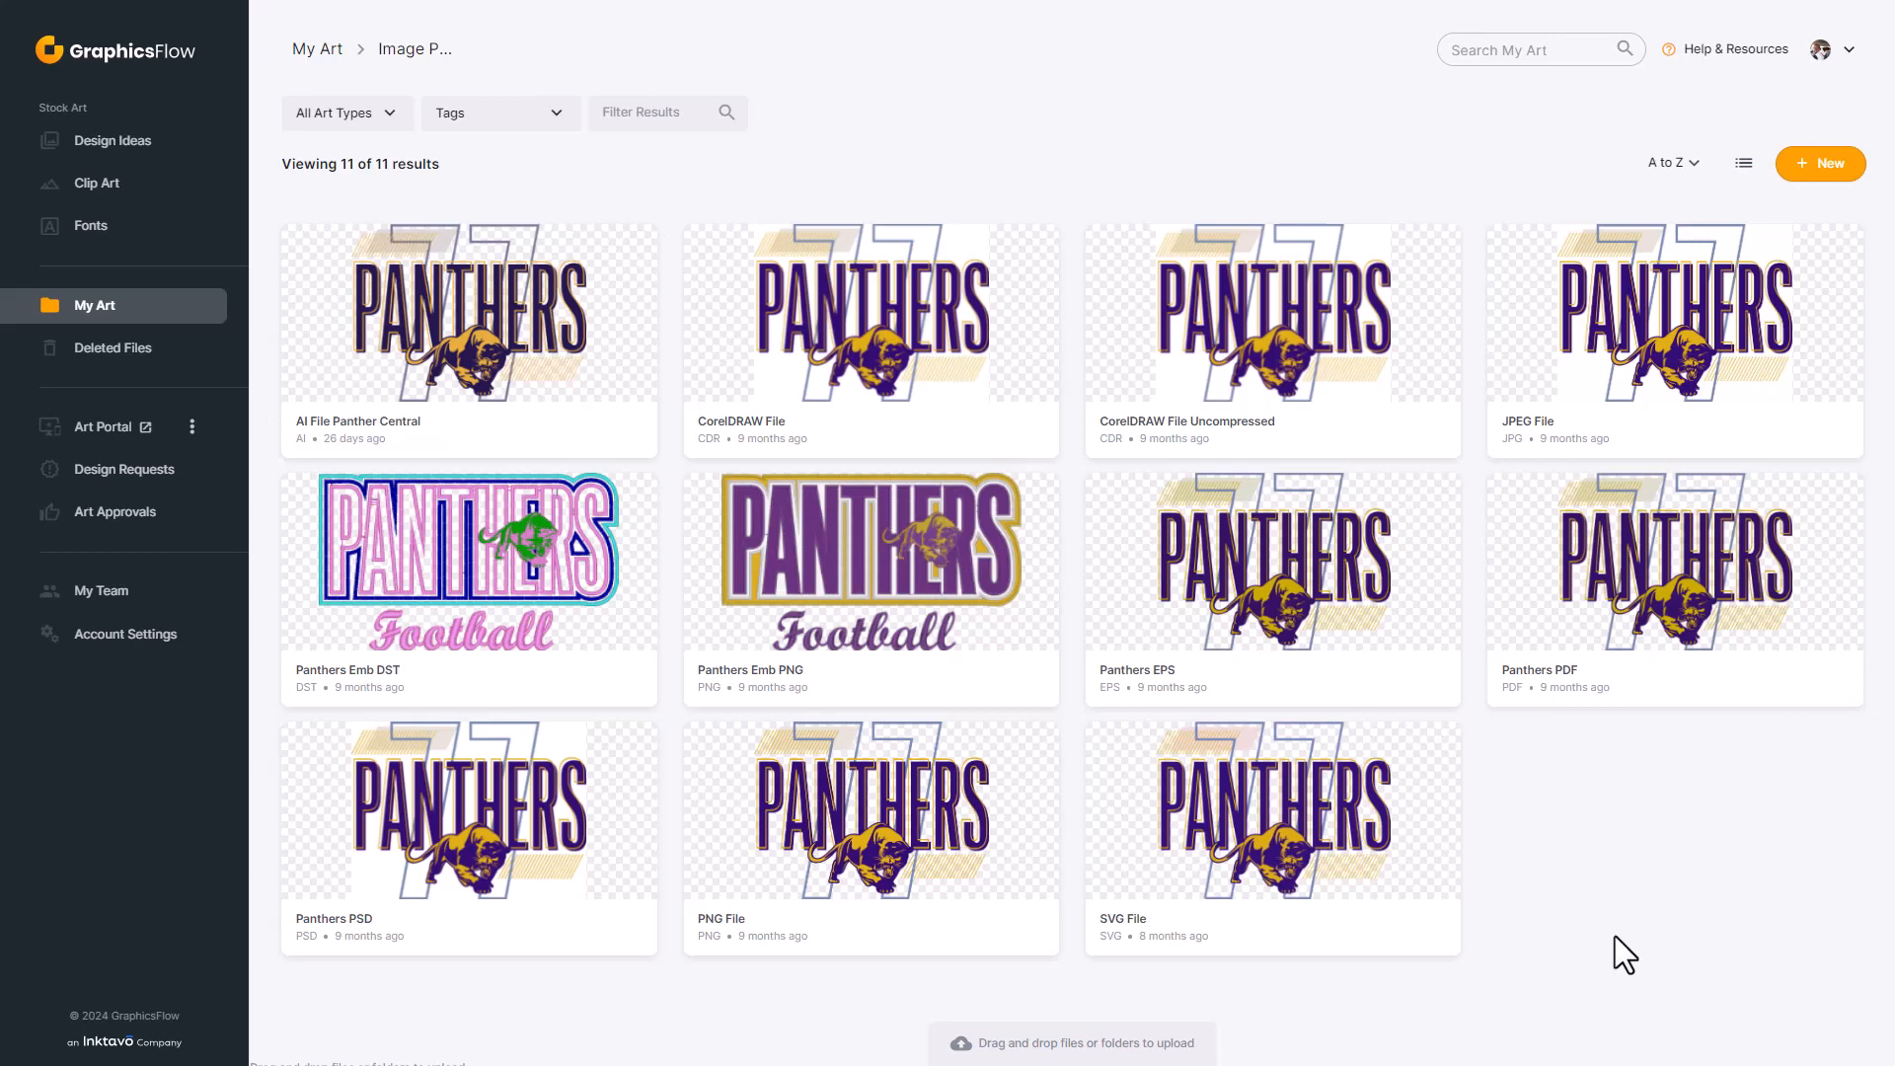
left_click(629, 412)
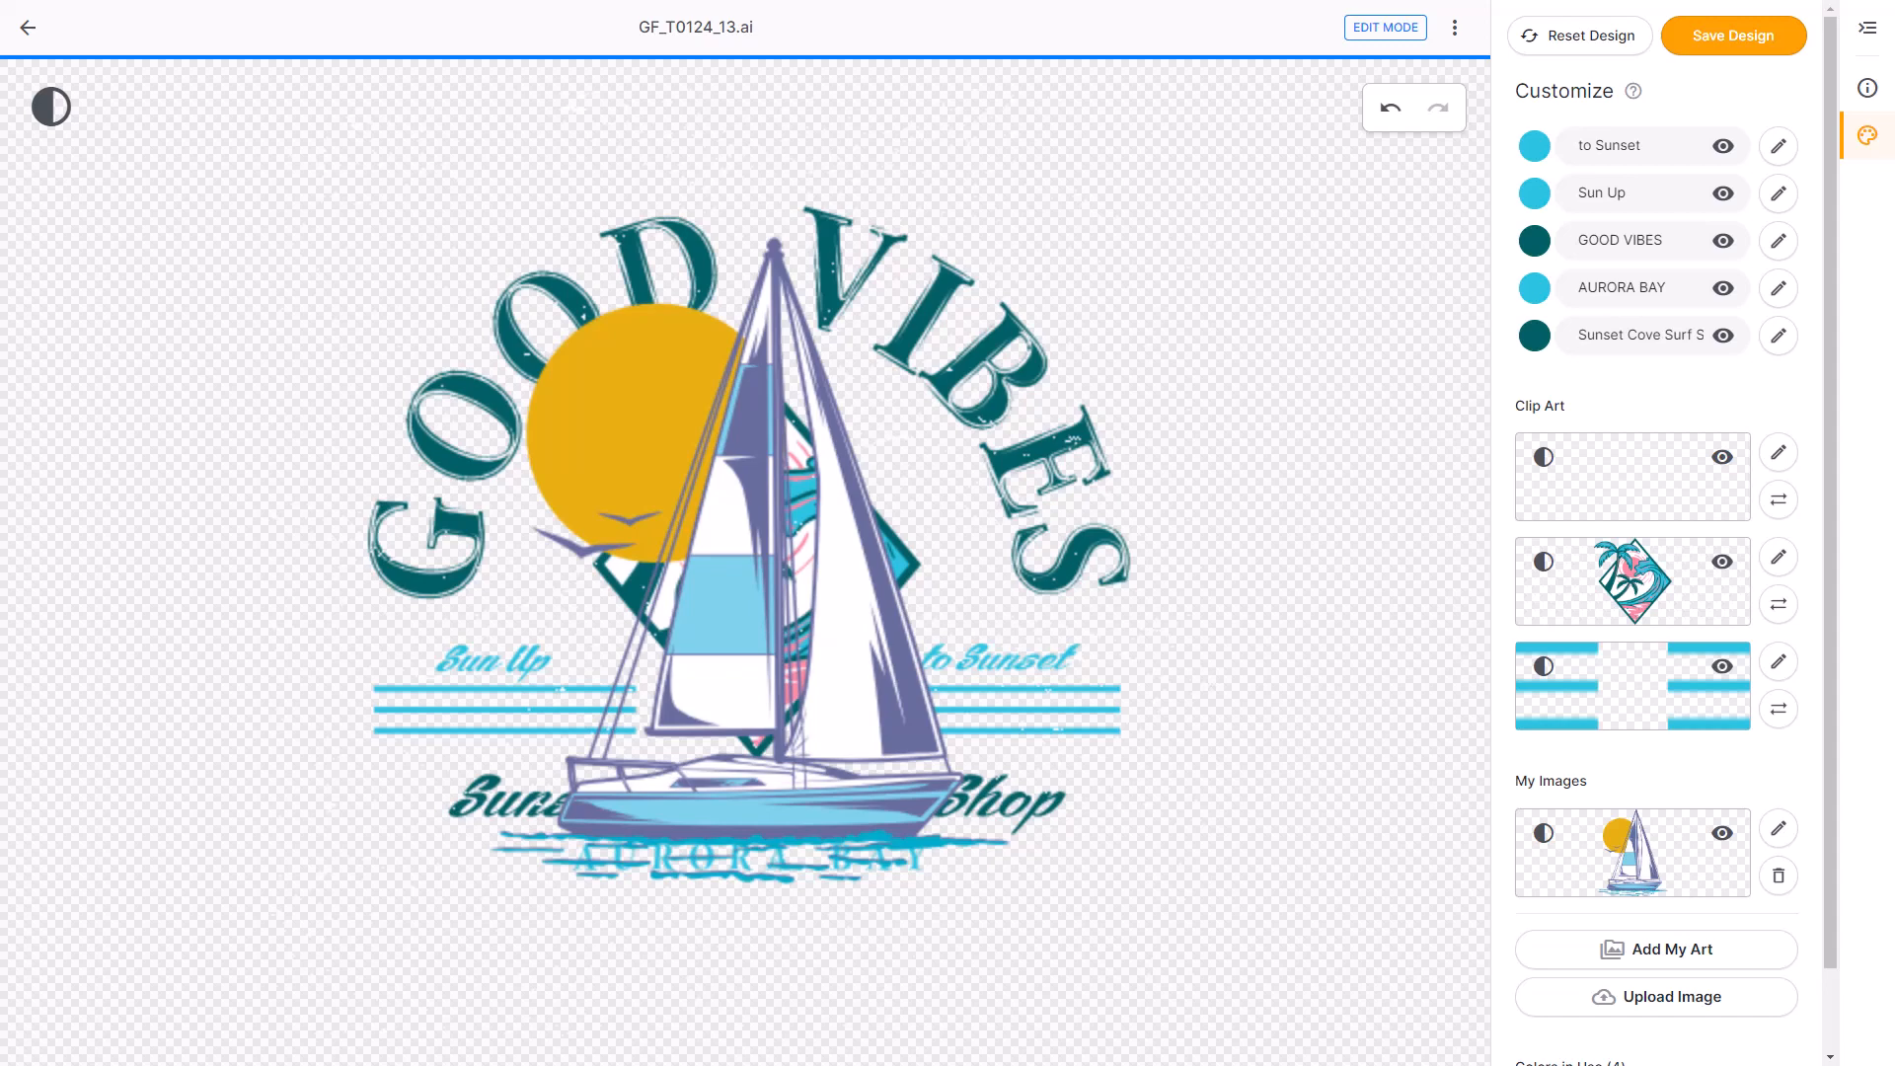
left_click(1722, 570)
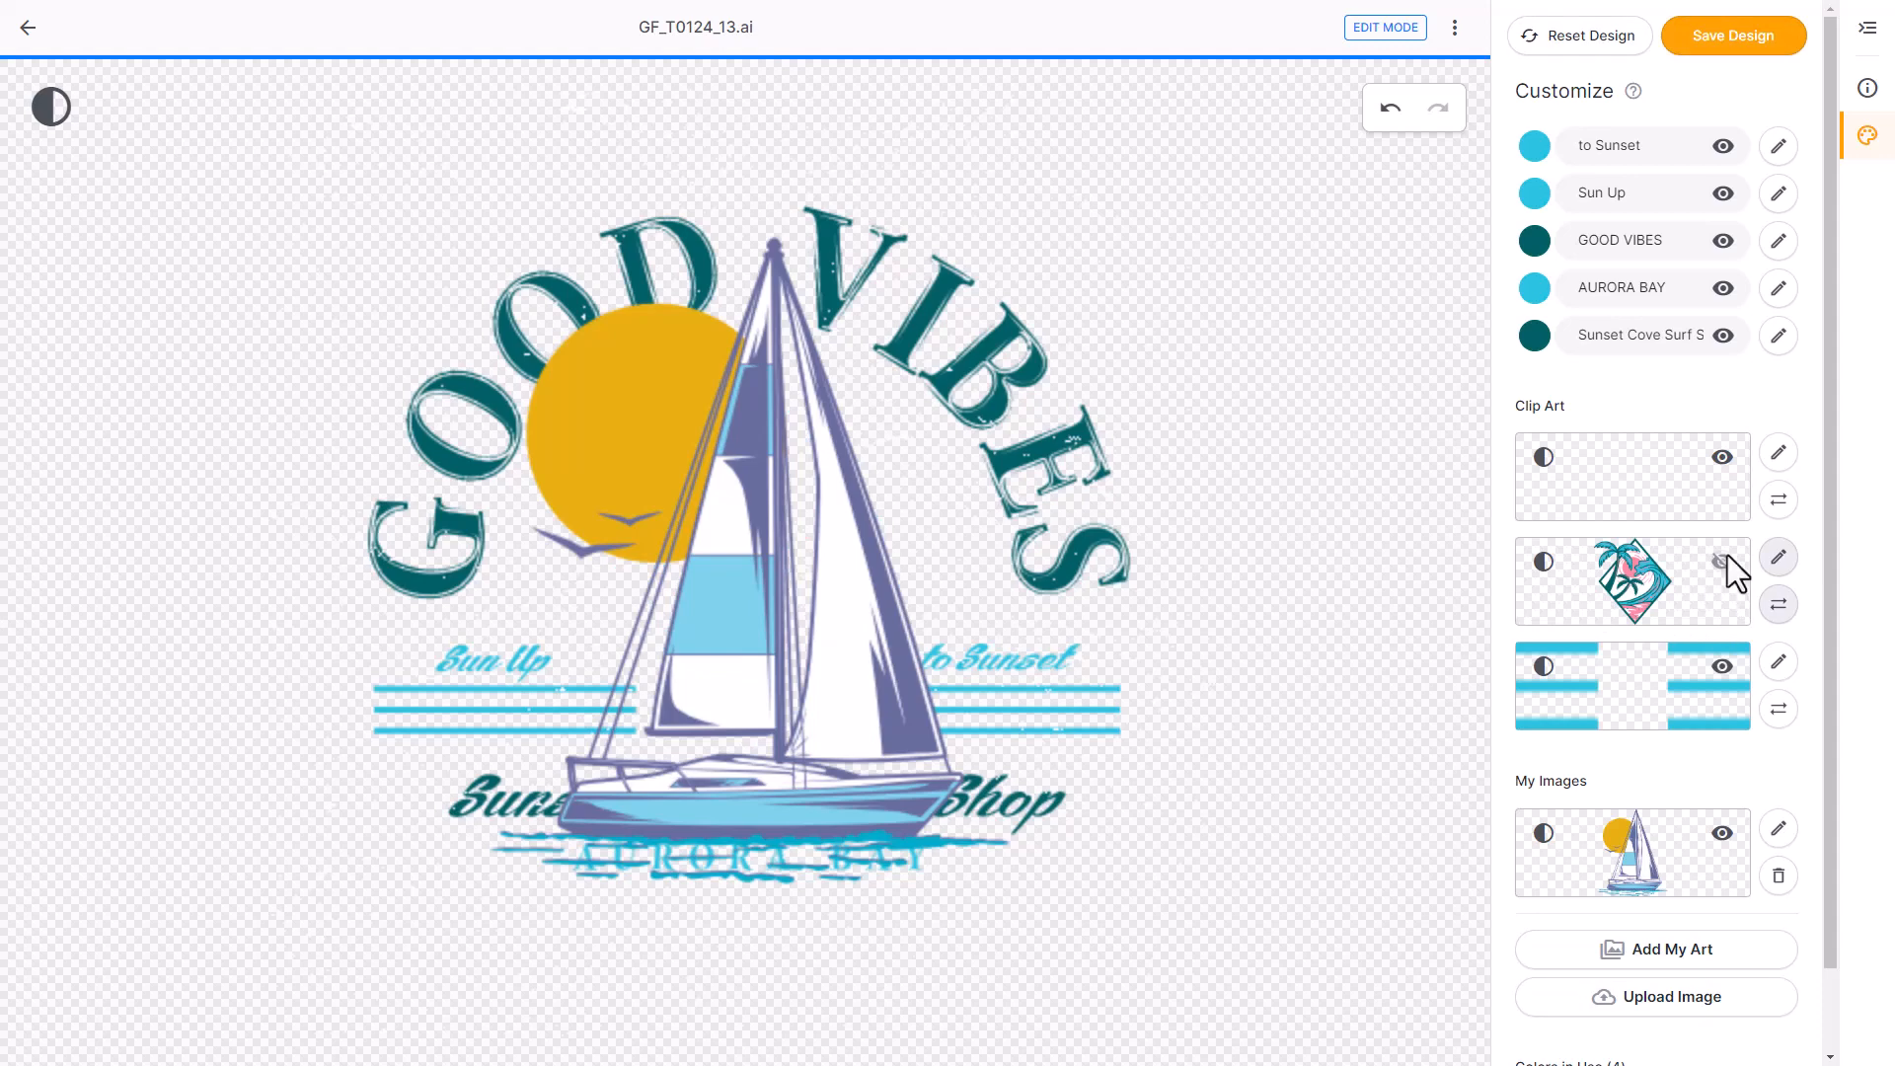
Resize the sailboat image to 140% and position it at 1250 horizontally and 1800 vertically
left_click(1778, 831)
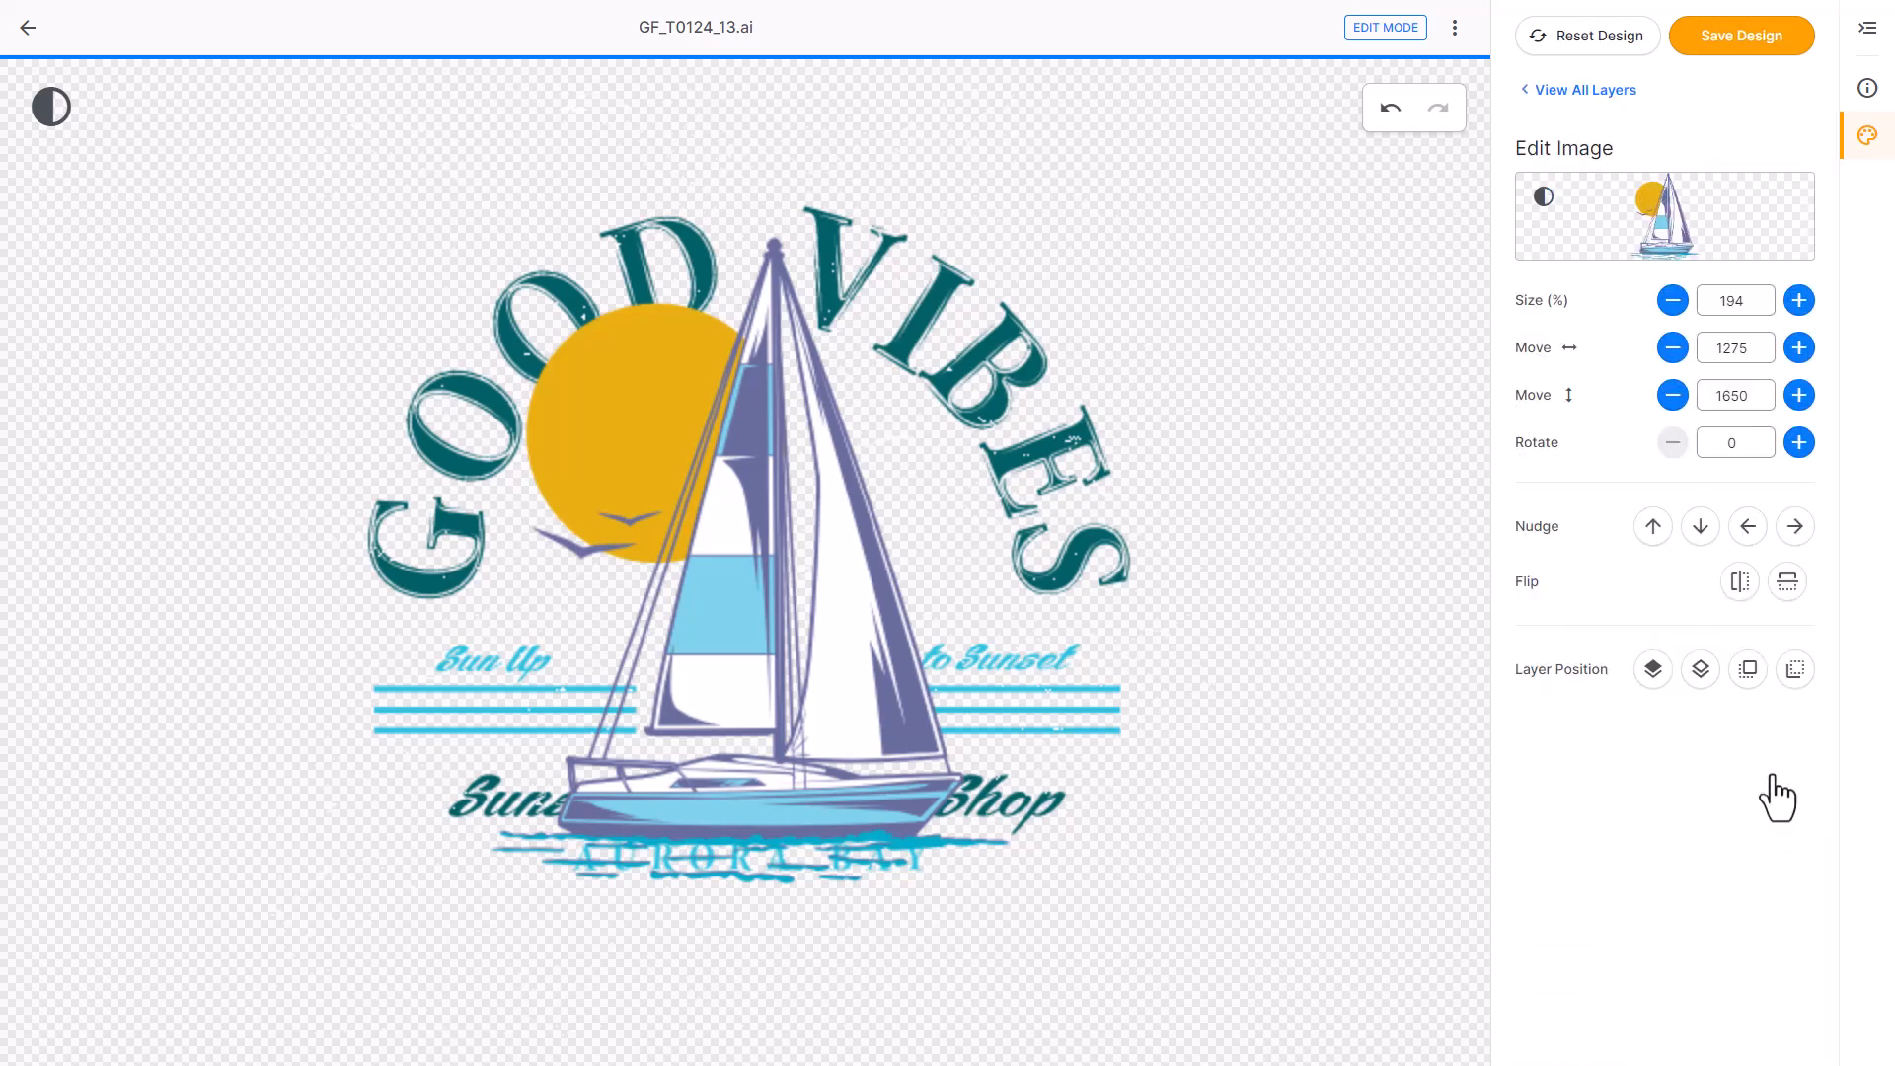
left_click_drag(1750, 303, 1628, 299)
type("140")
key("Return")
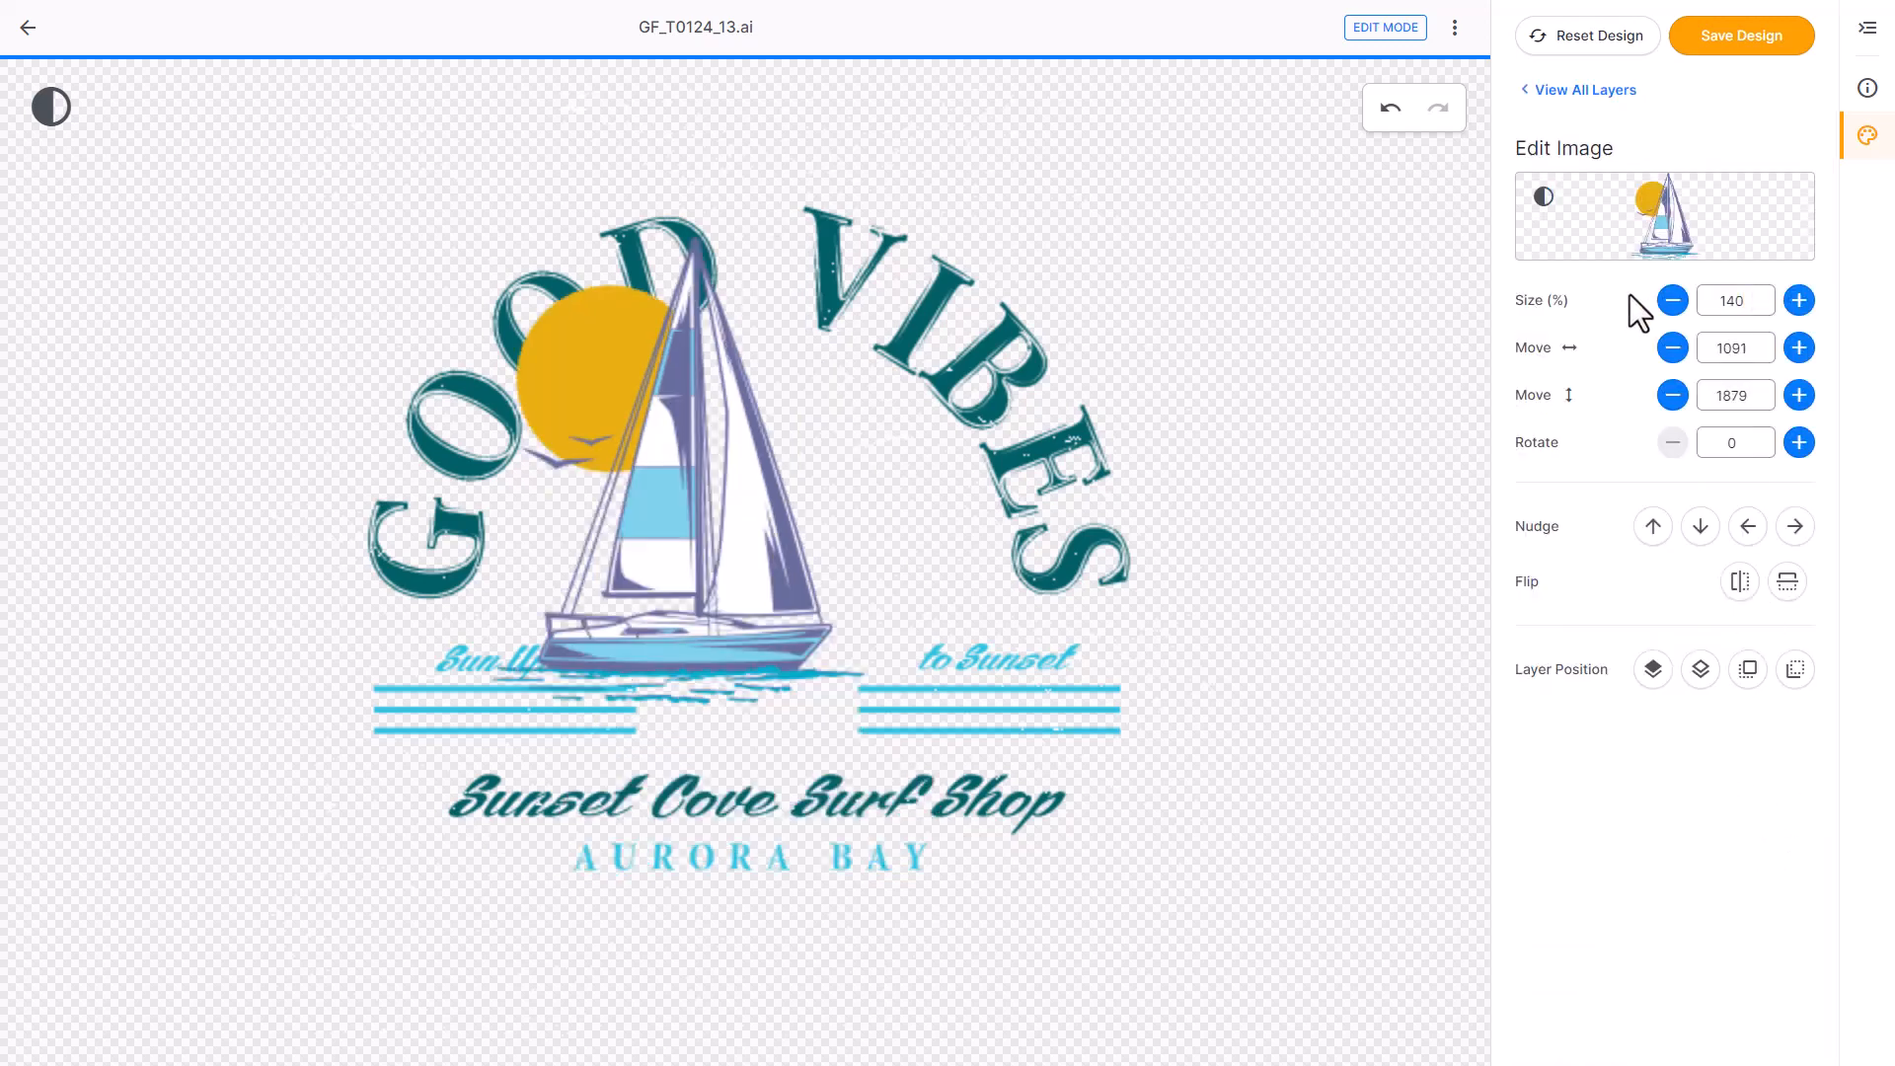
left_click(1797, 353)
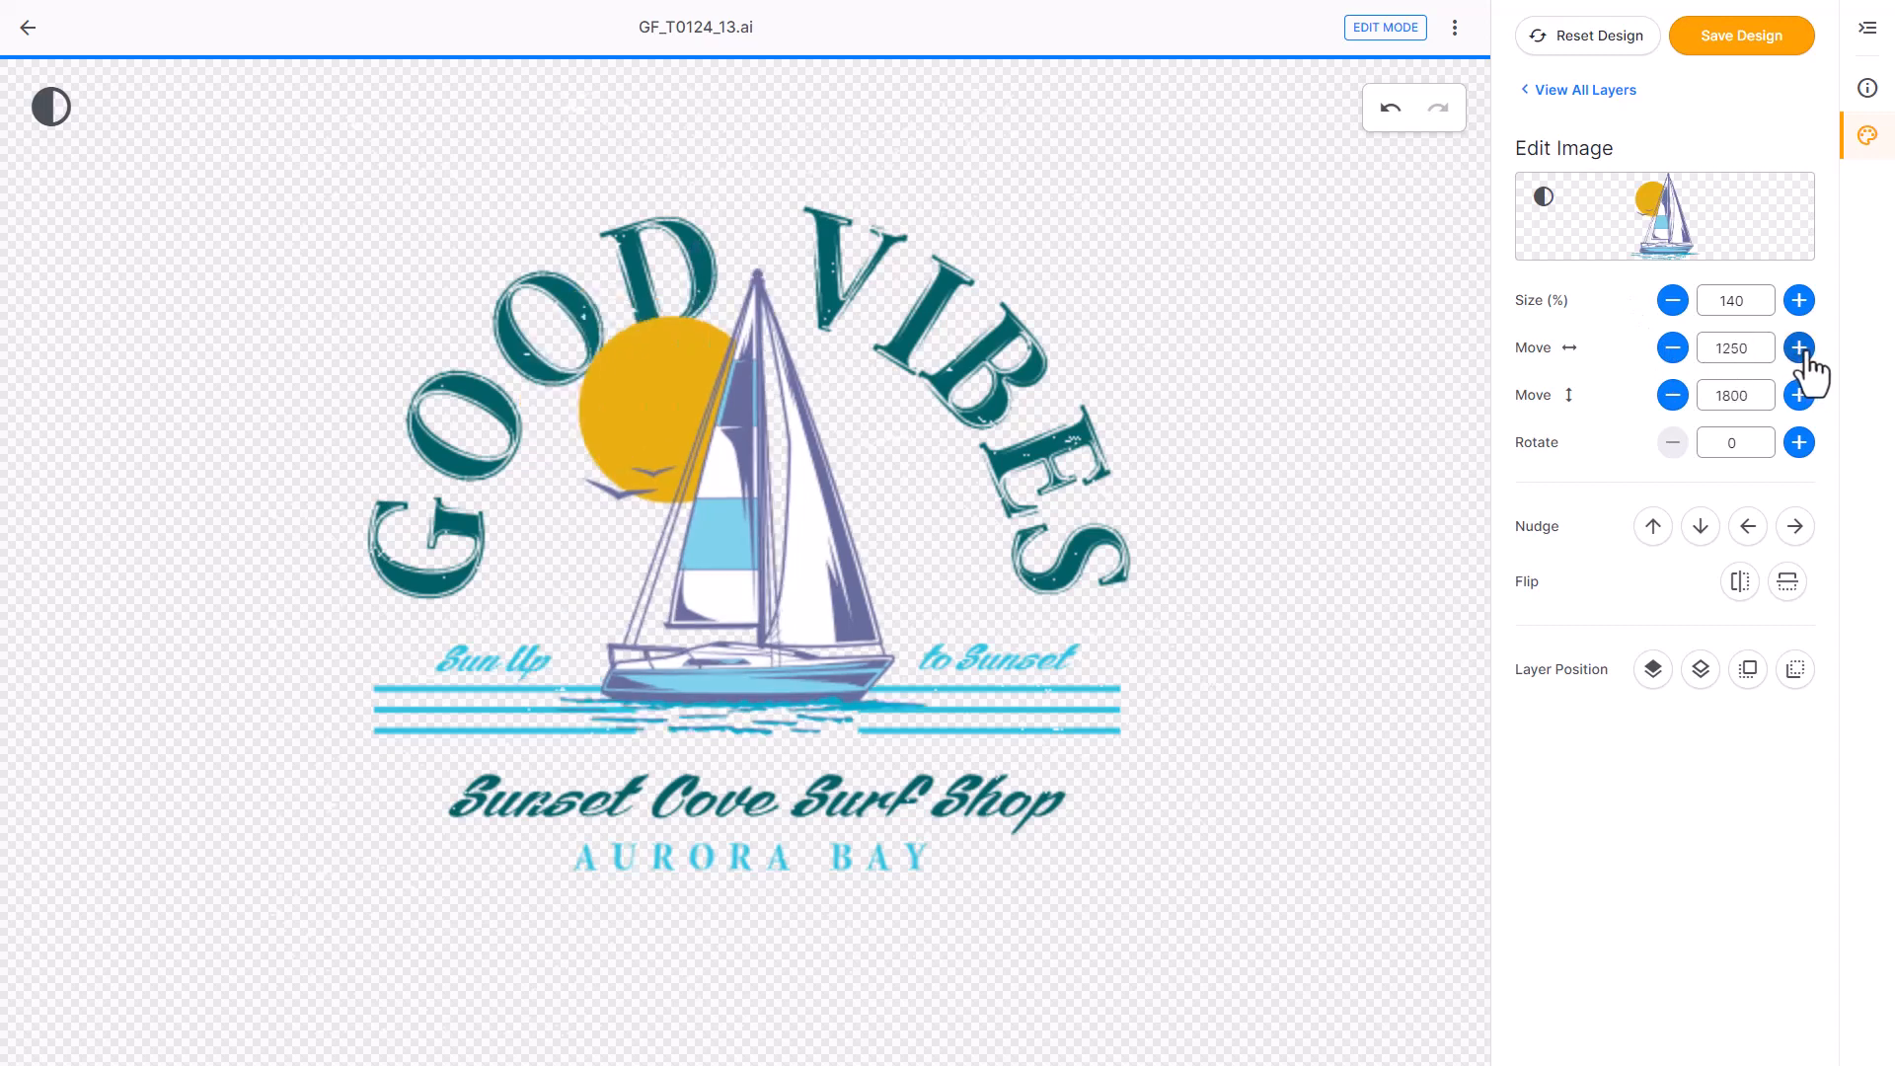
left_click(1585, 90)
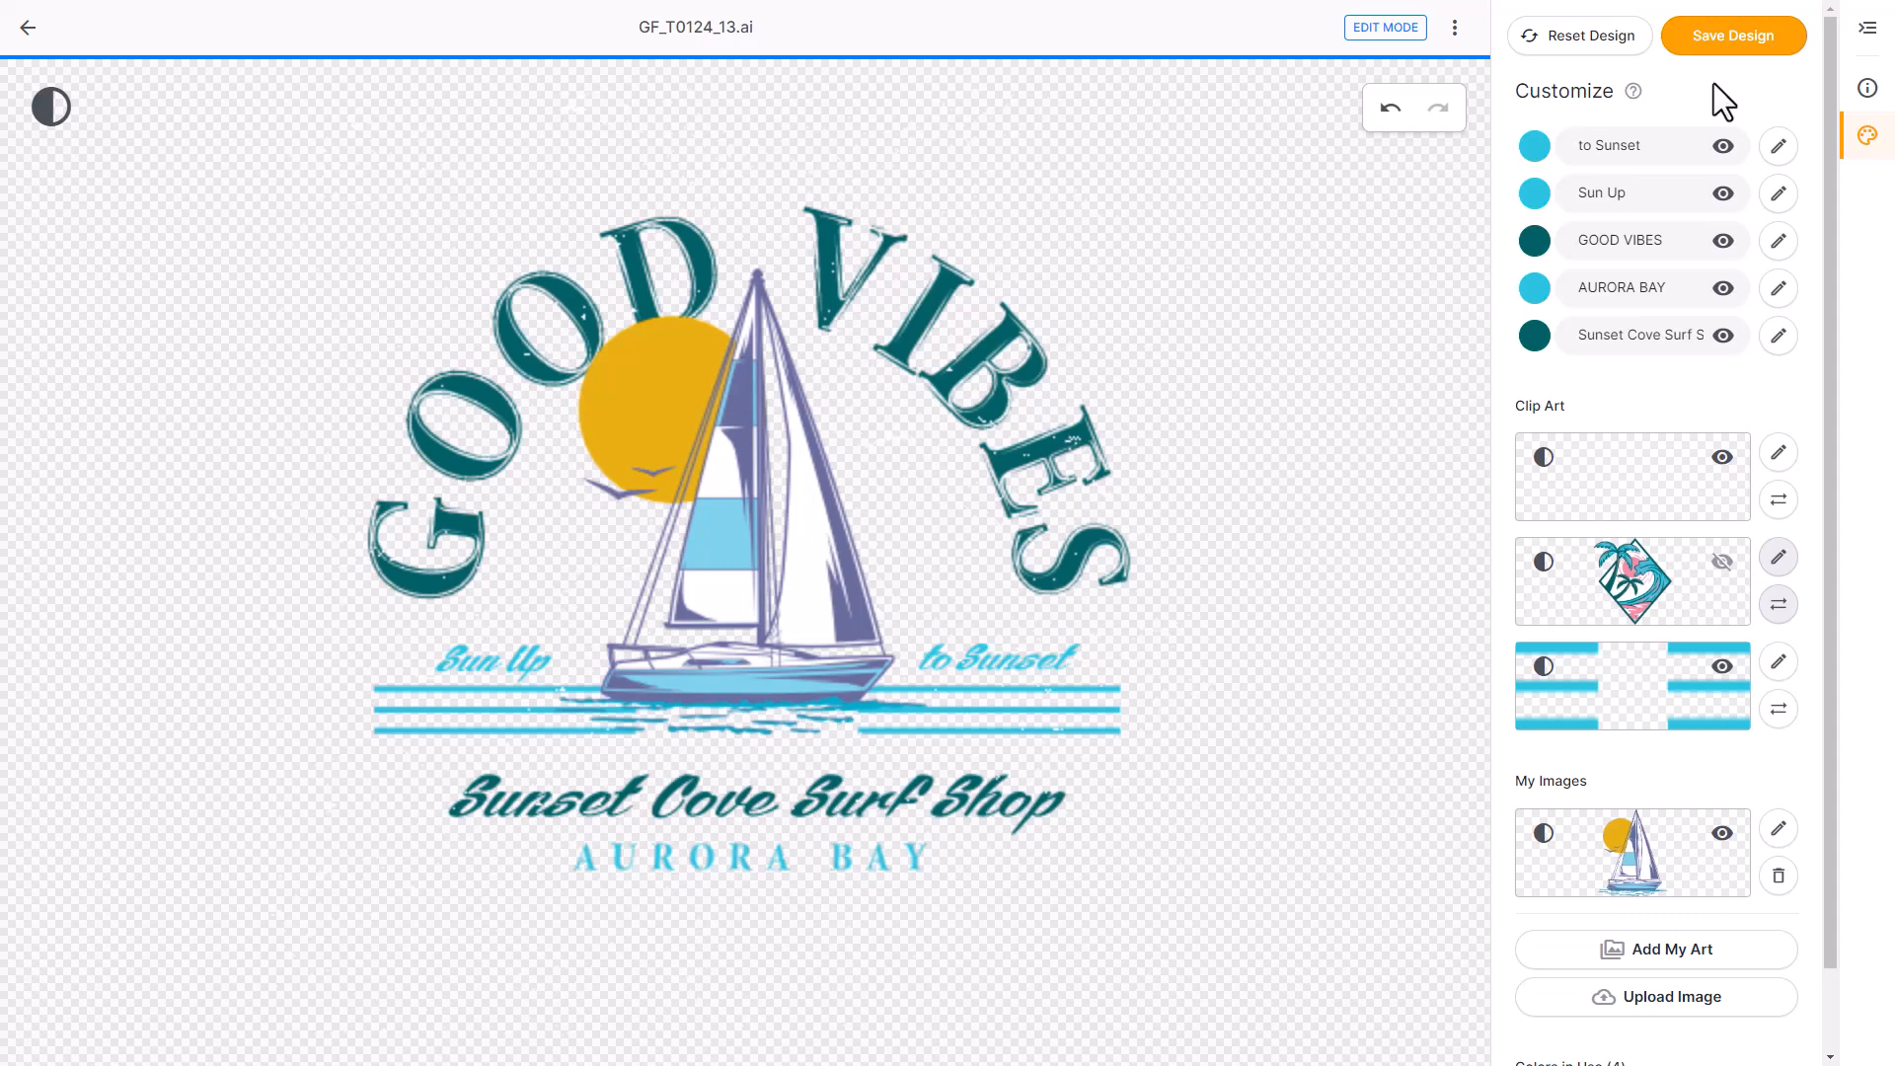
Replace the design's dark teal color with navy blue from the Default Color Palette
scroll(1707, 217, "down", 1)
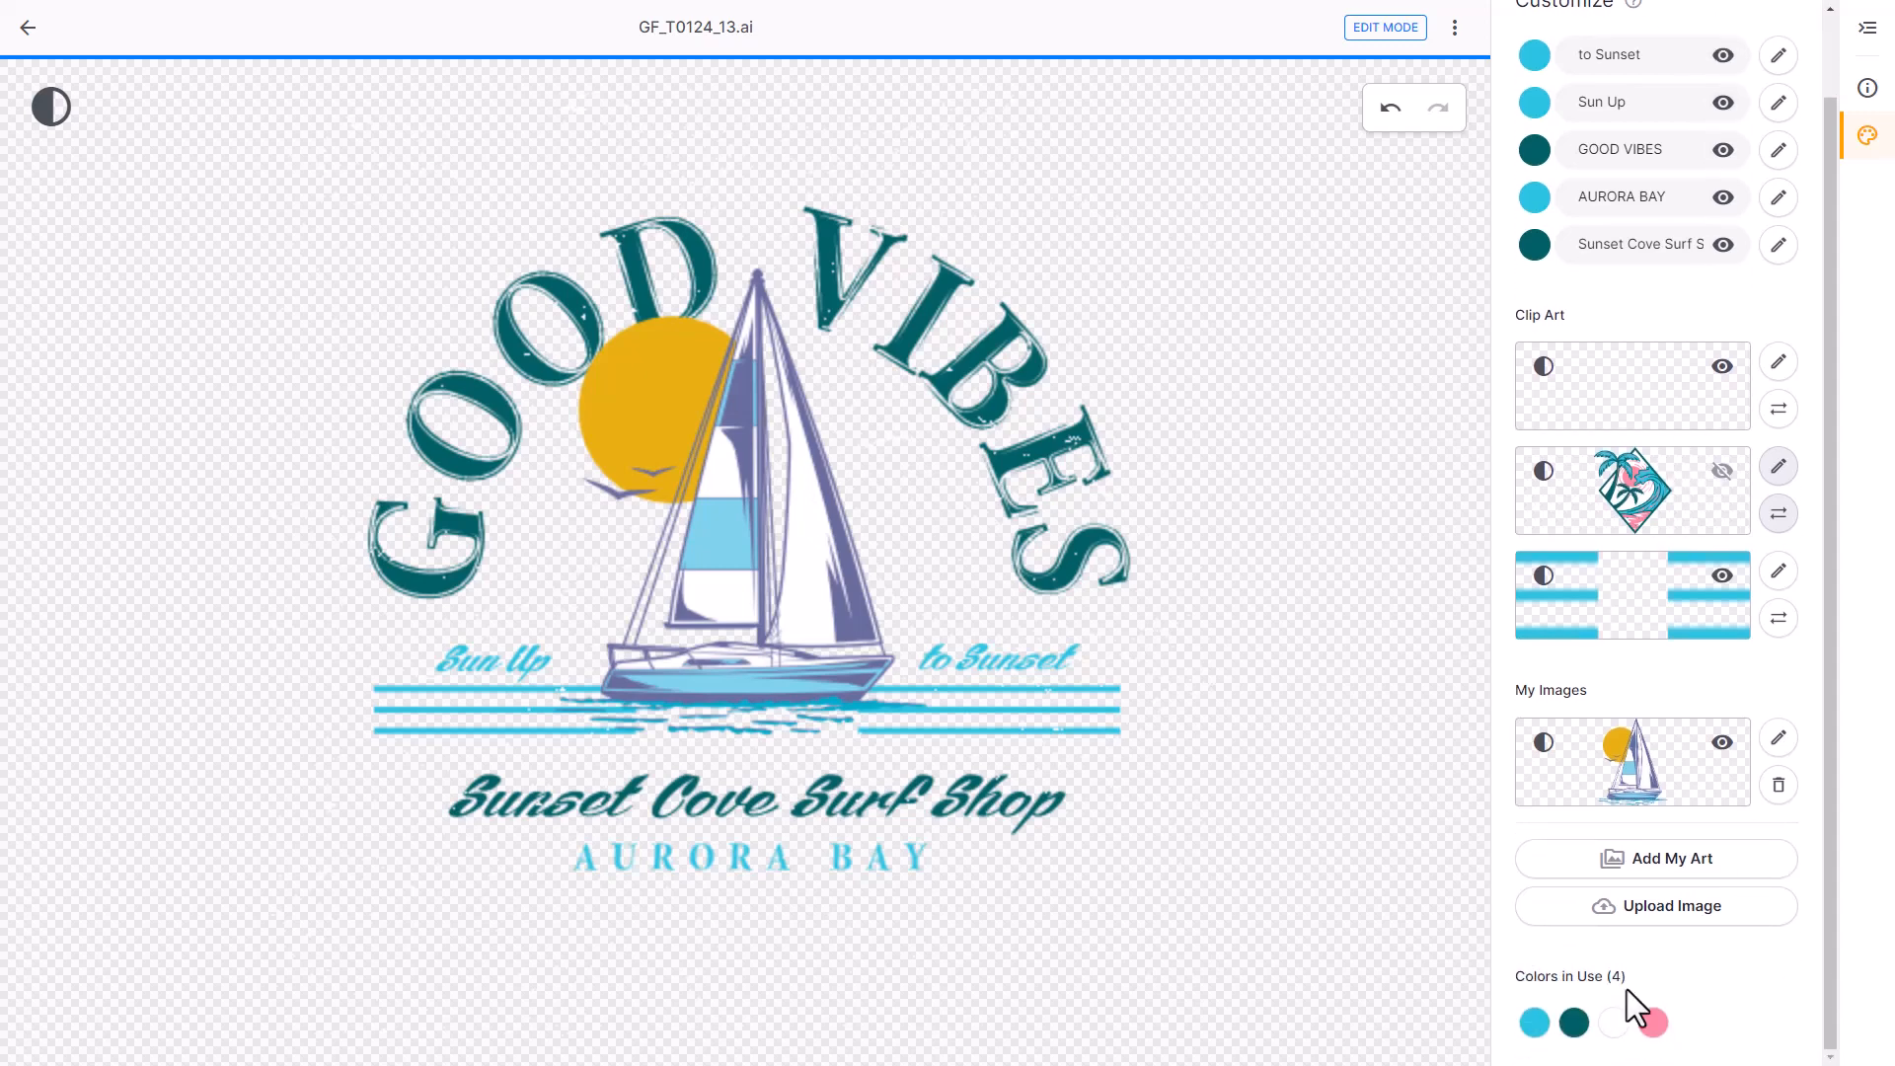
left_click(1574, 1021)
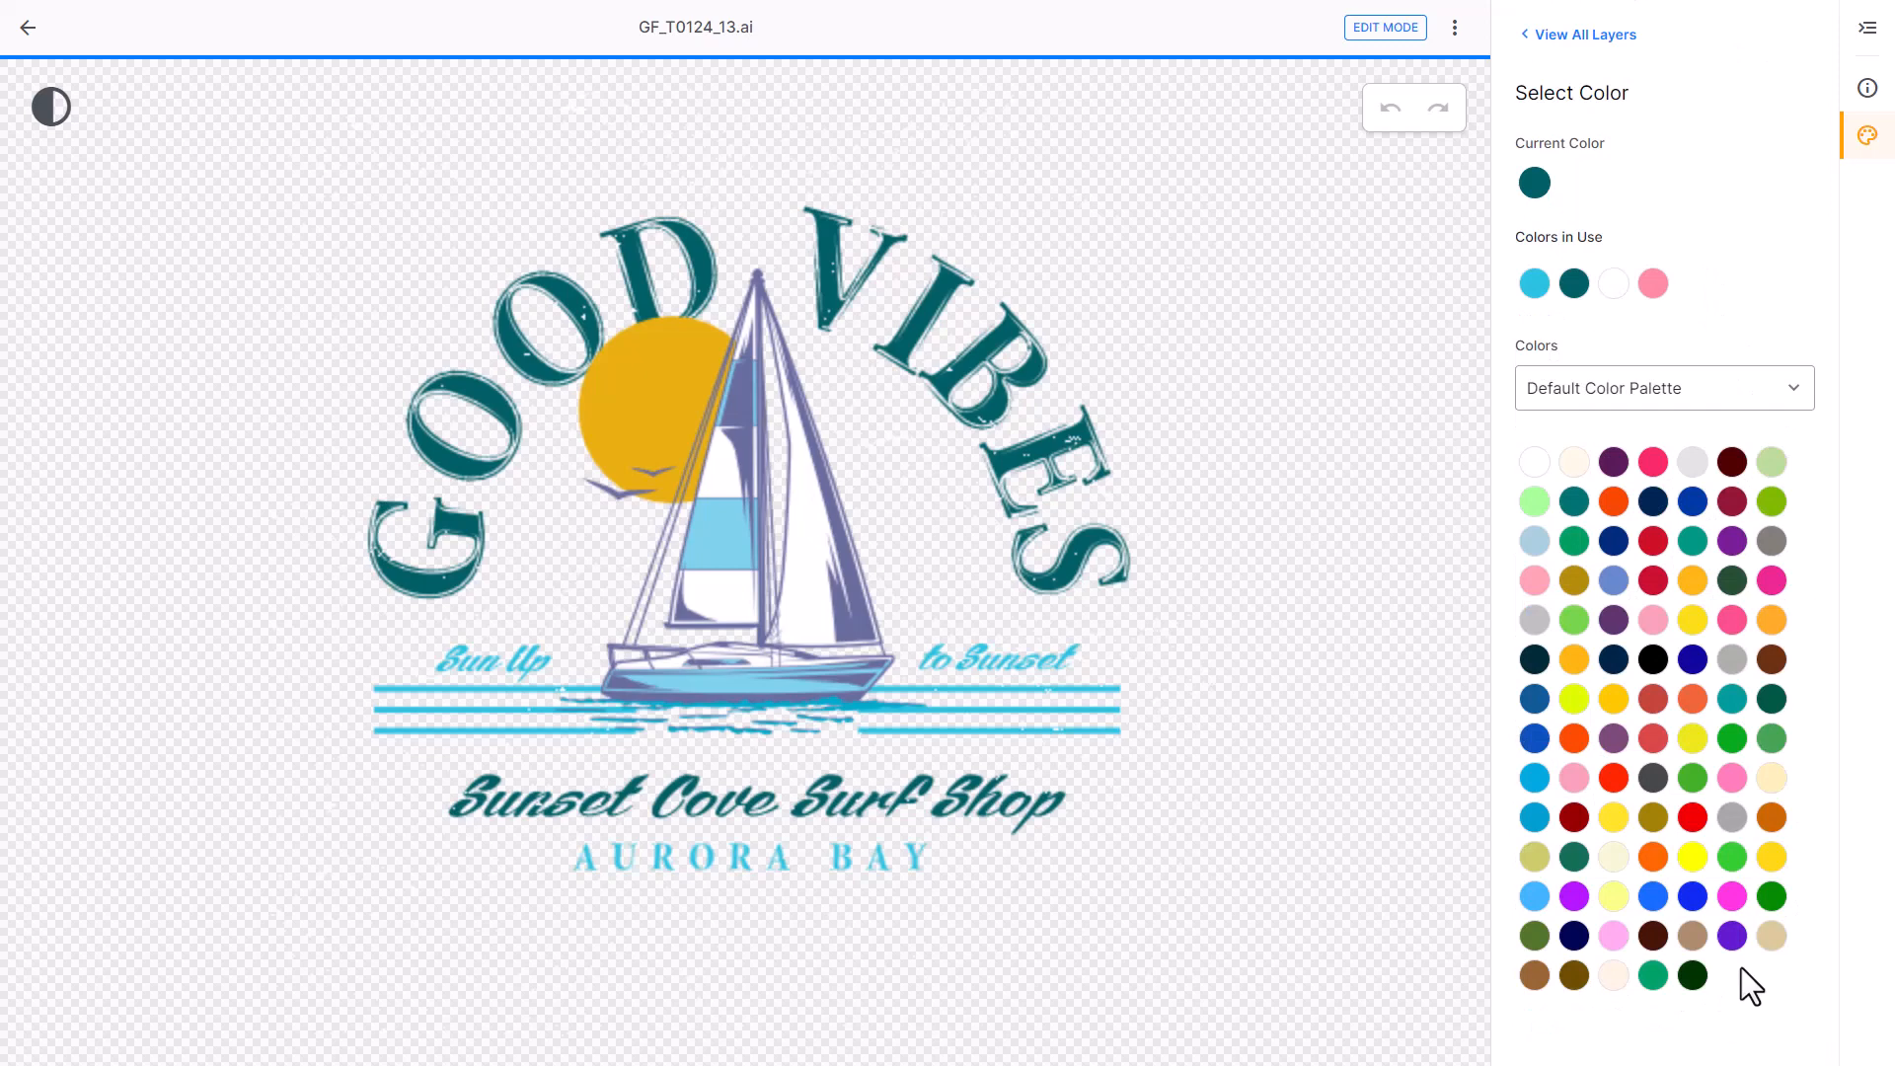
left_click(1615, 661)
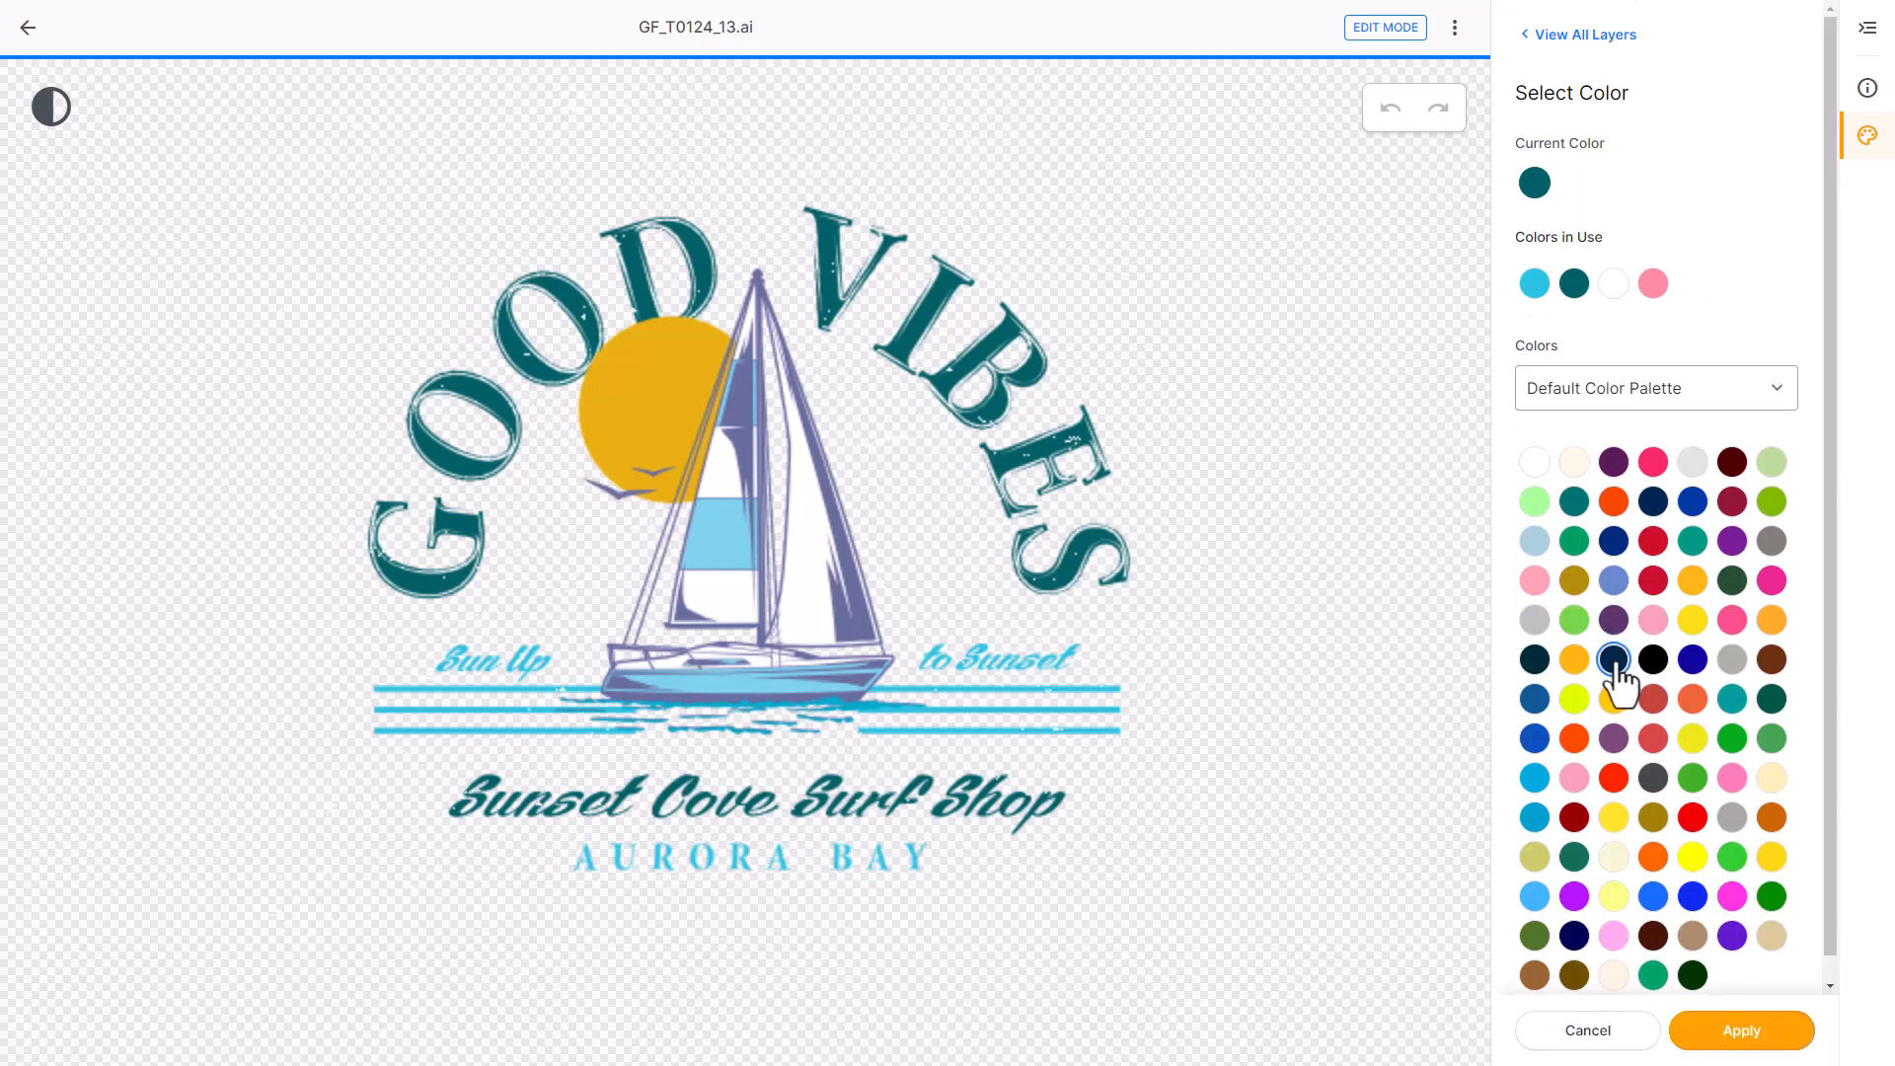
left_click(1744, 1045)
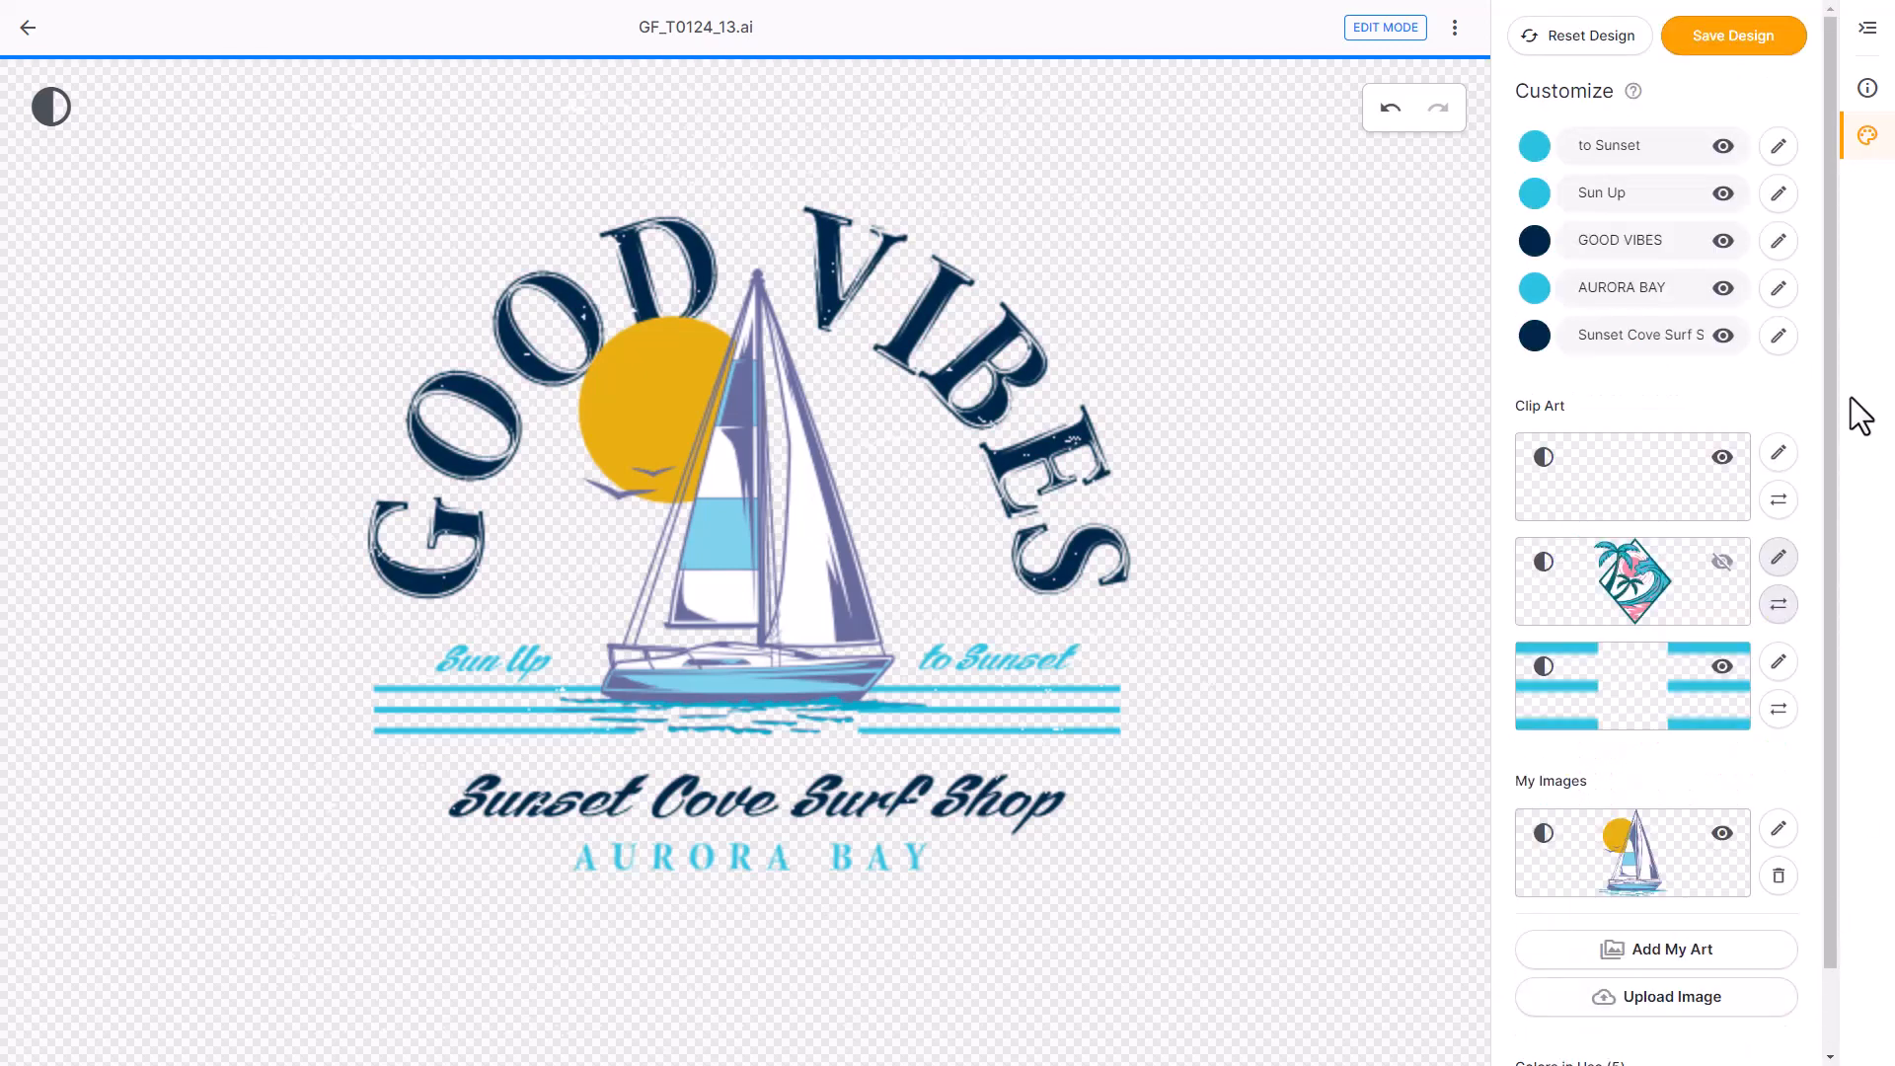
Change the AURORA BAY text color to yellow #FFC700
left_click(1779, 289)
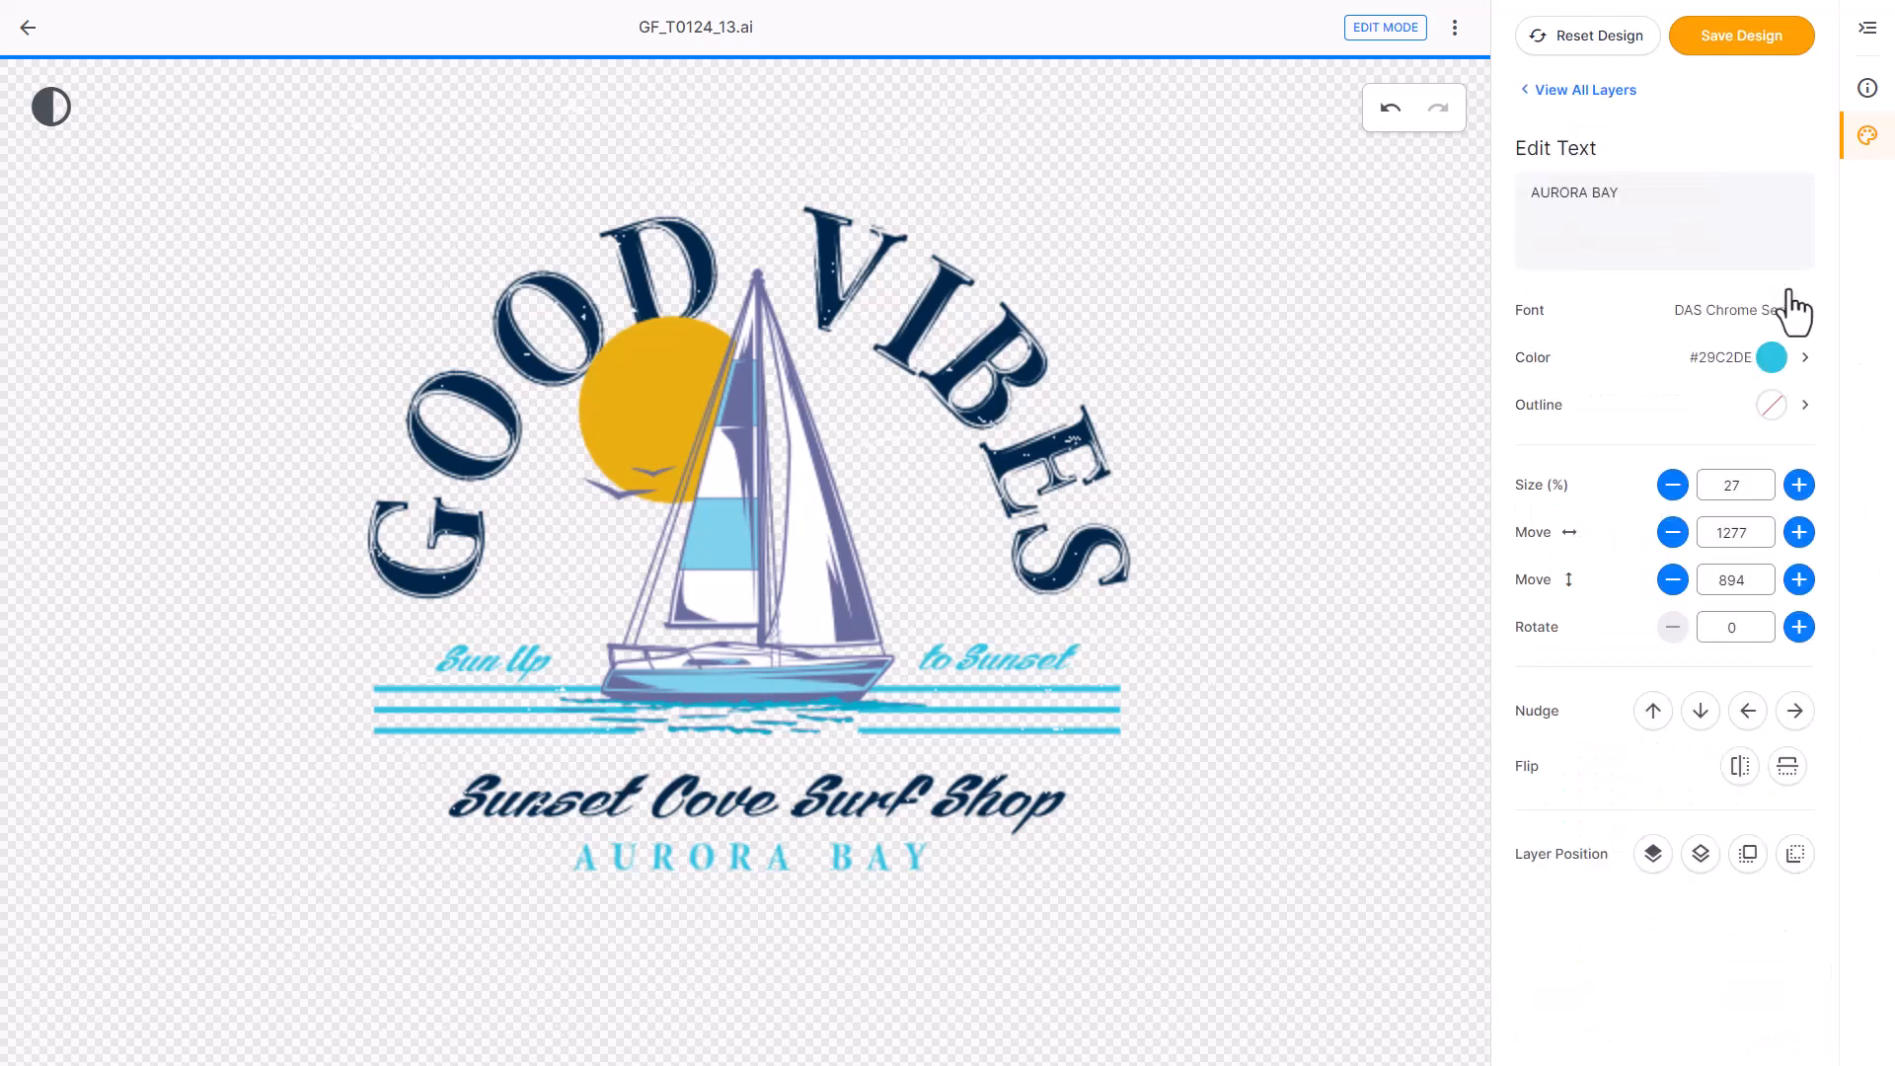
left_click(1772, 357)
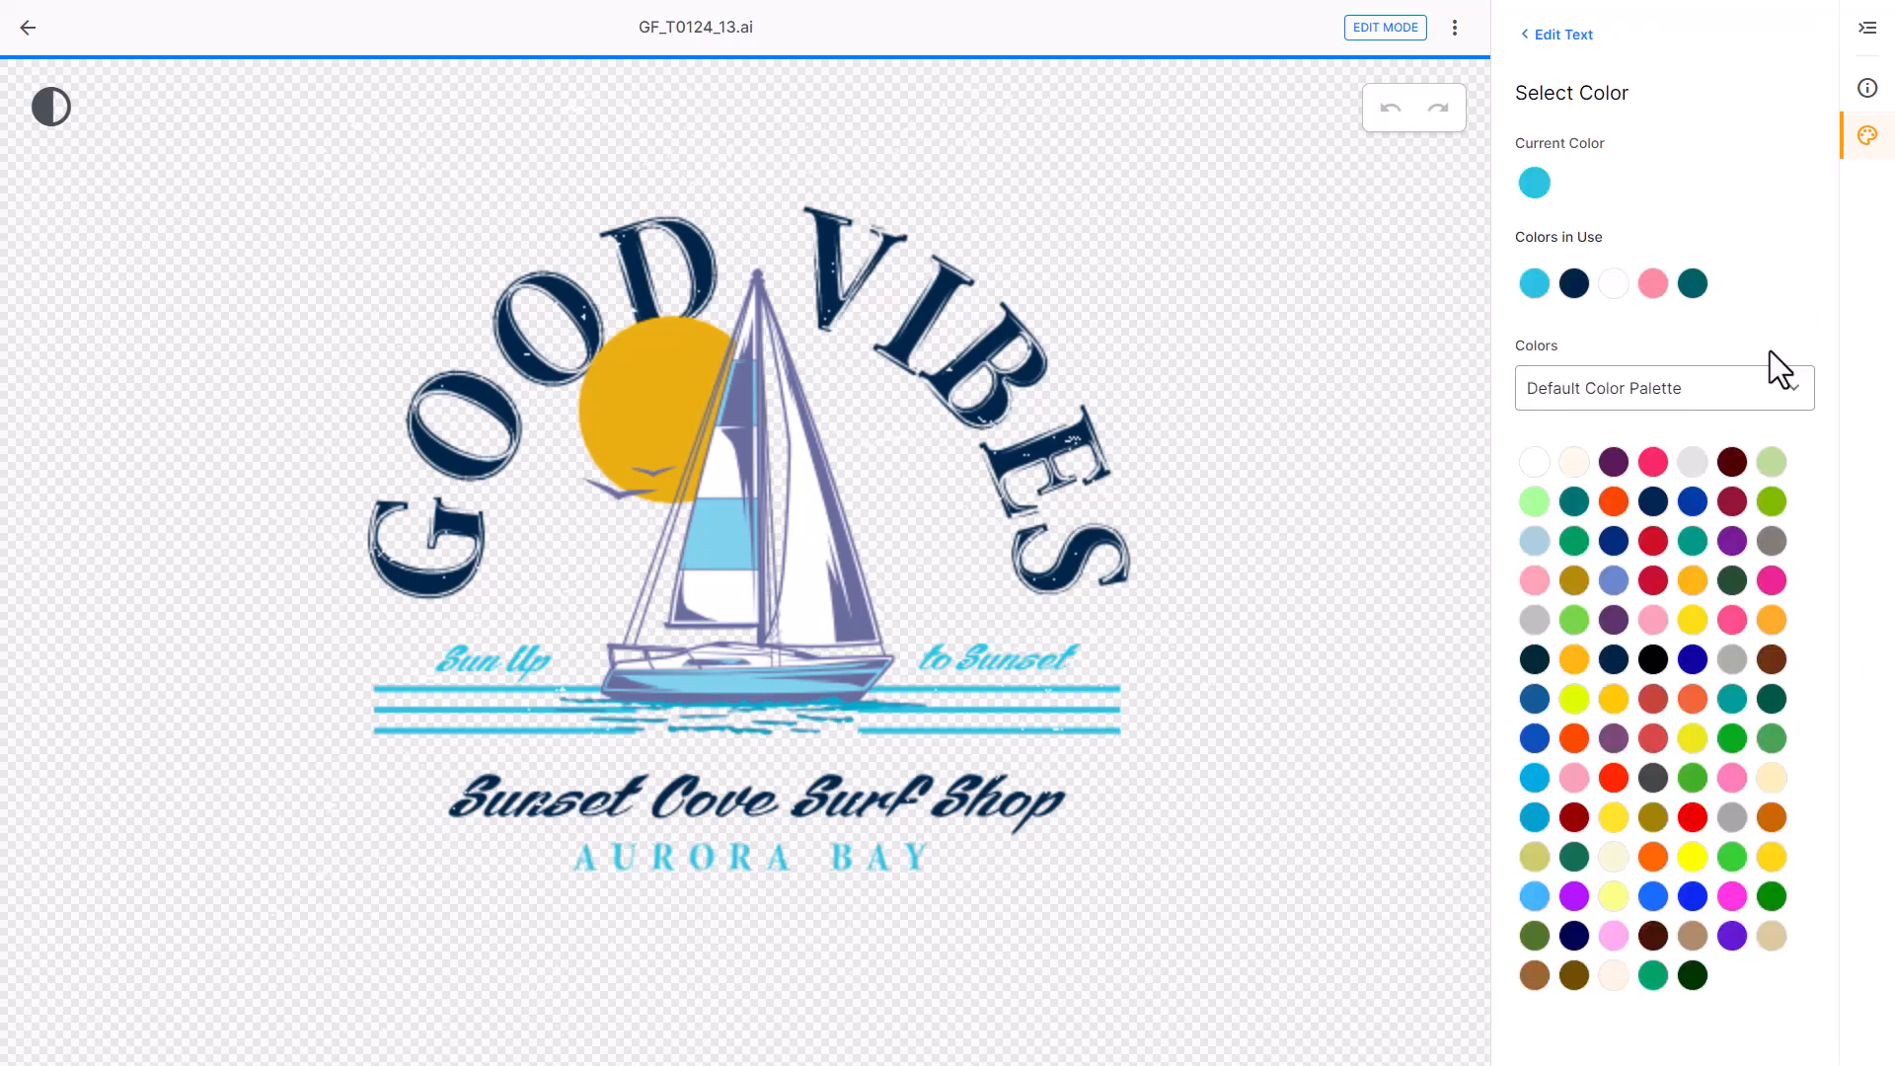
left_click(1614, 701)
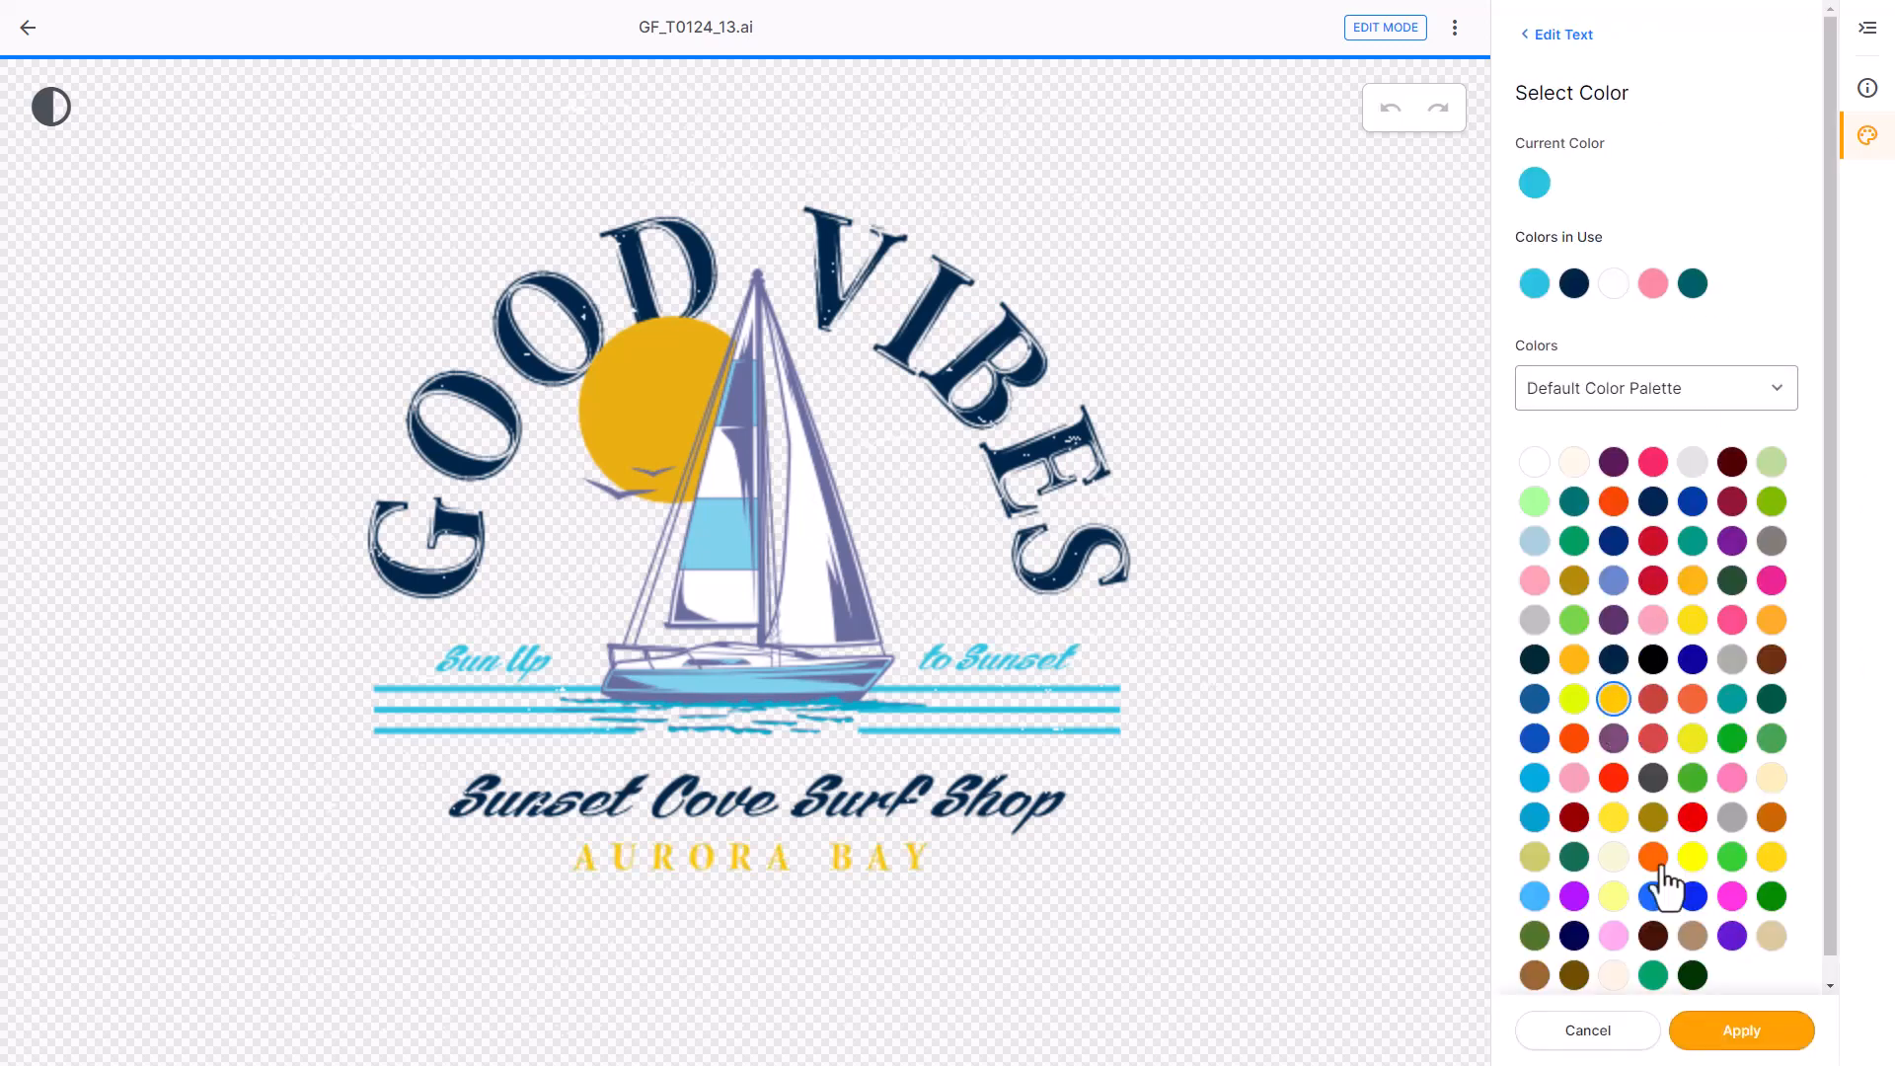
left_click(1725, 1034)
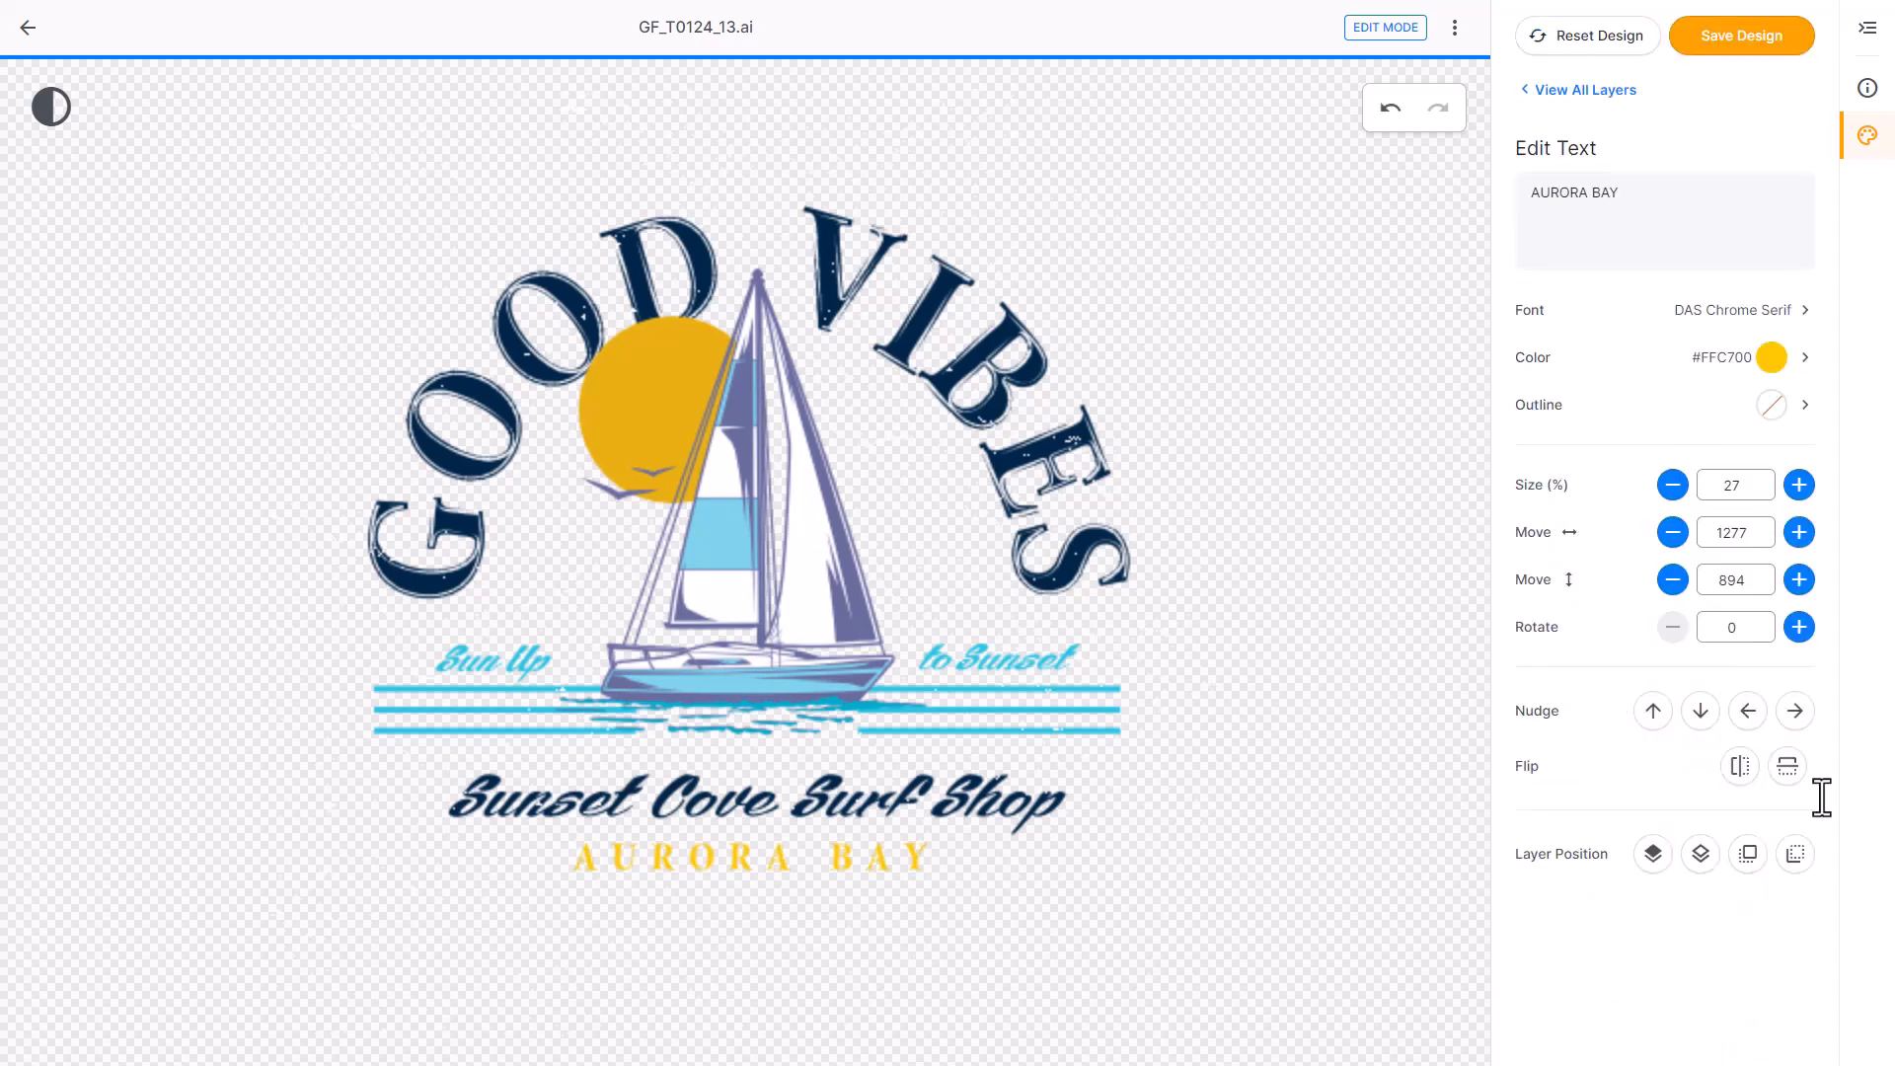
Save the customized design to My Art as copy_GF_T0124_13 and open the Logos folder there
left_click(1779, 45)
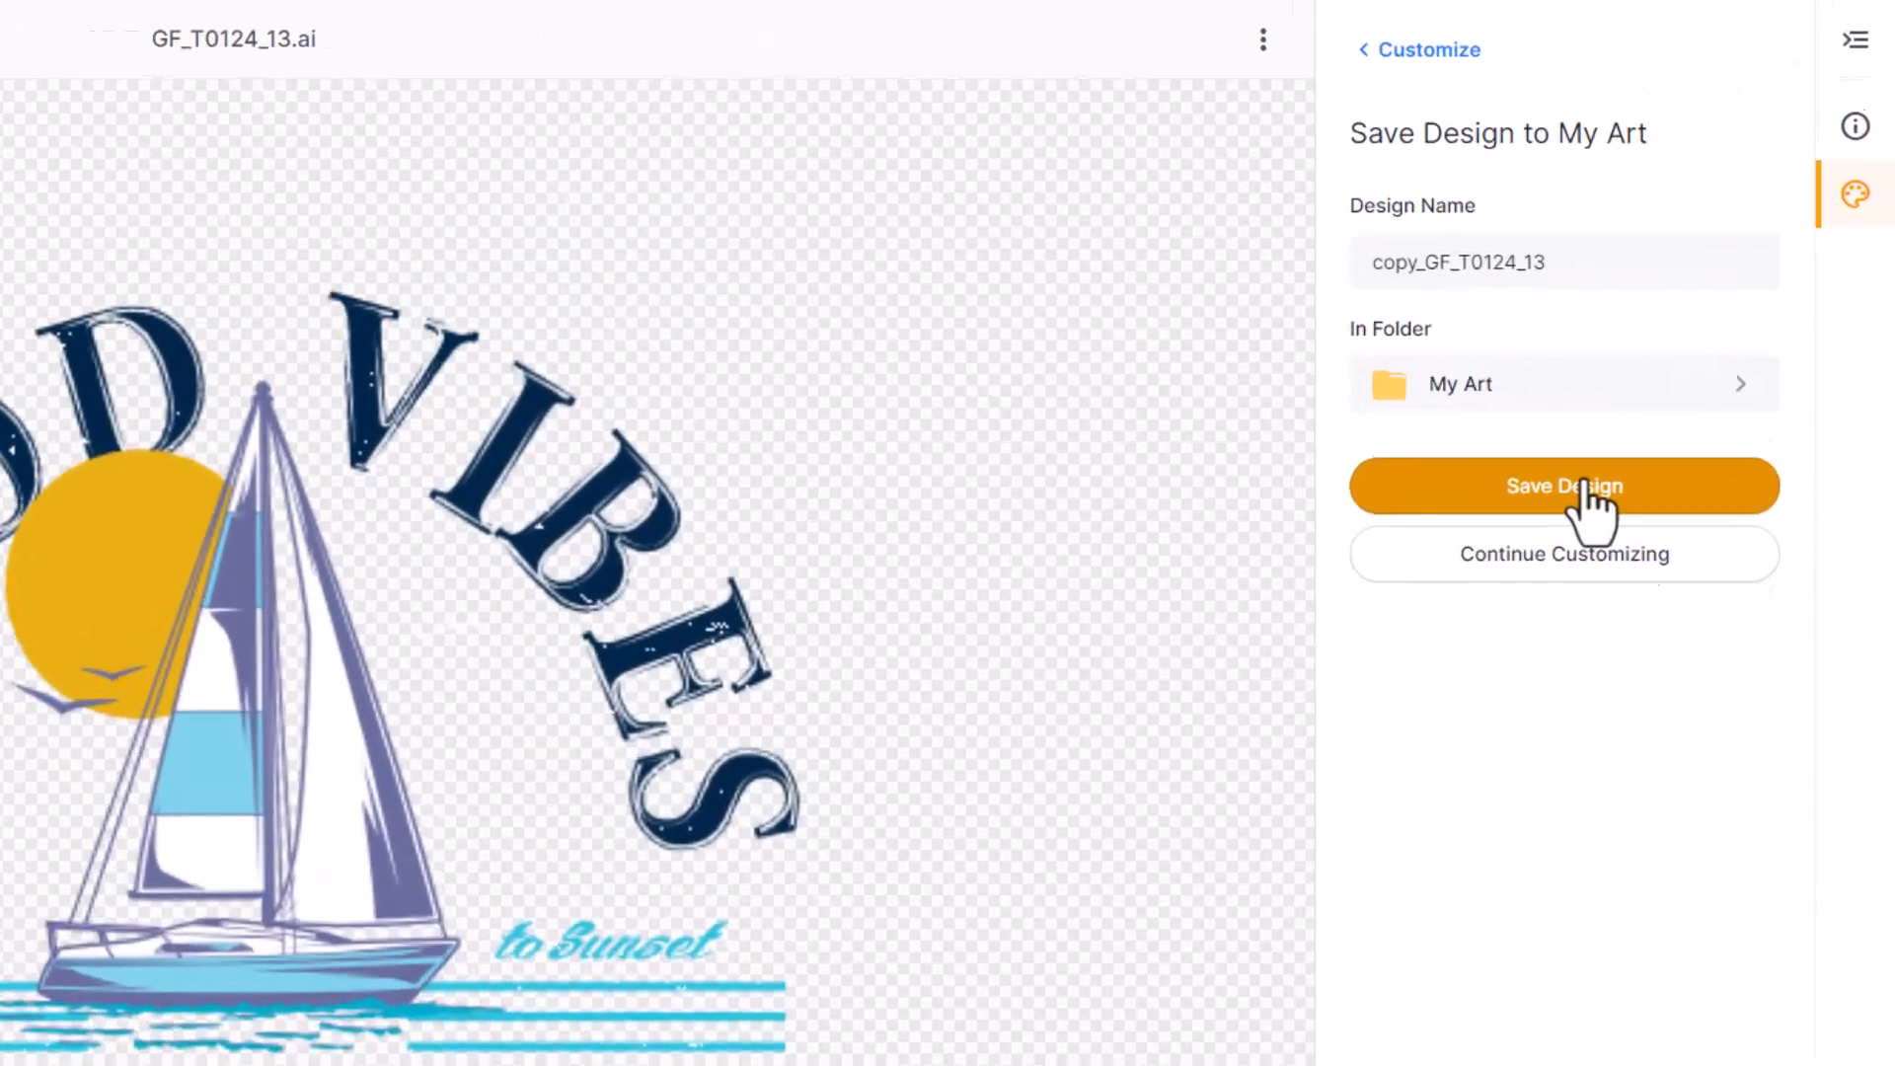
left_click(1682, 335)
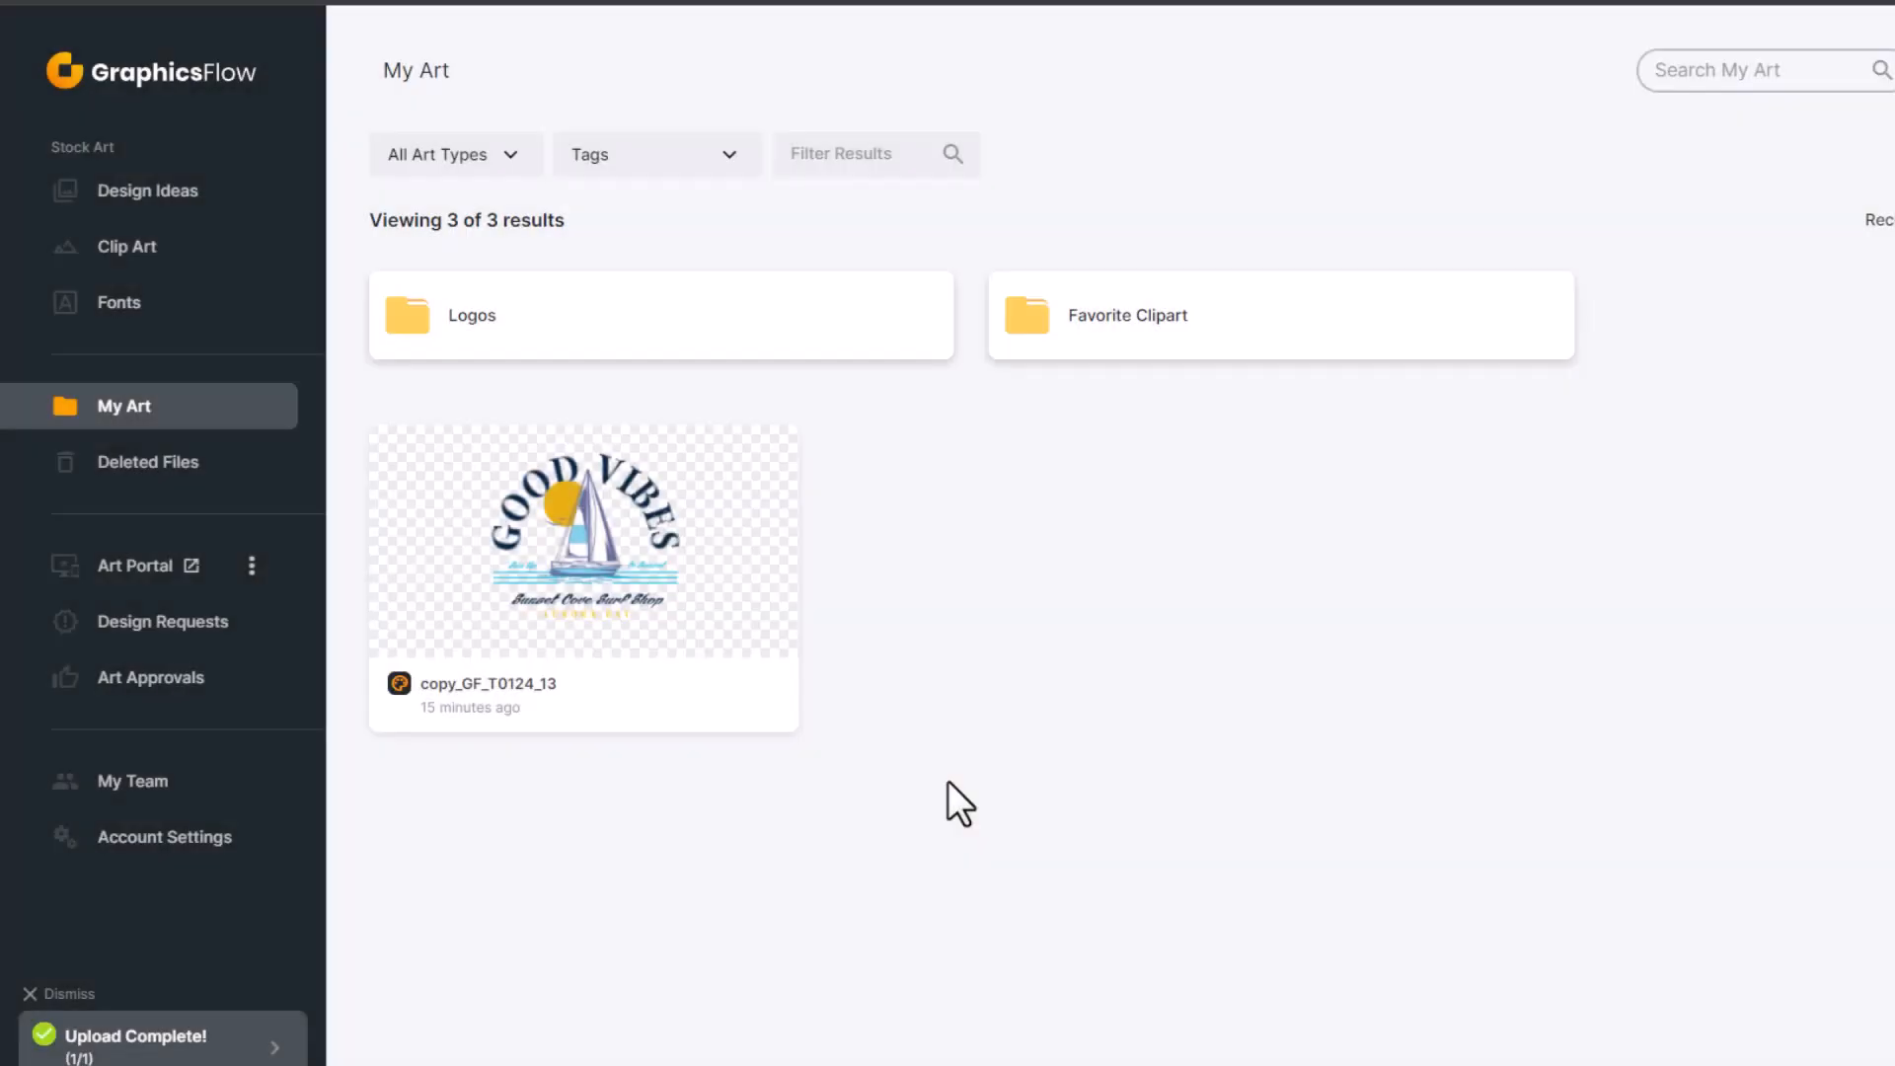
left_click(499, 322)
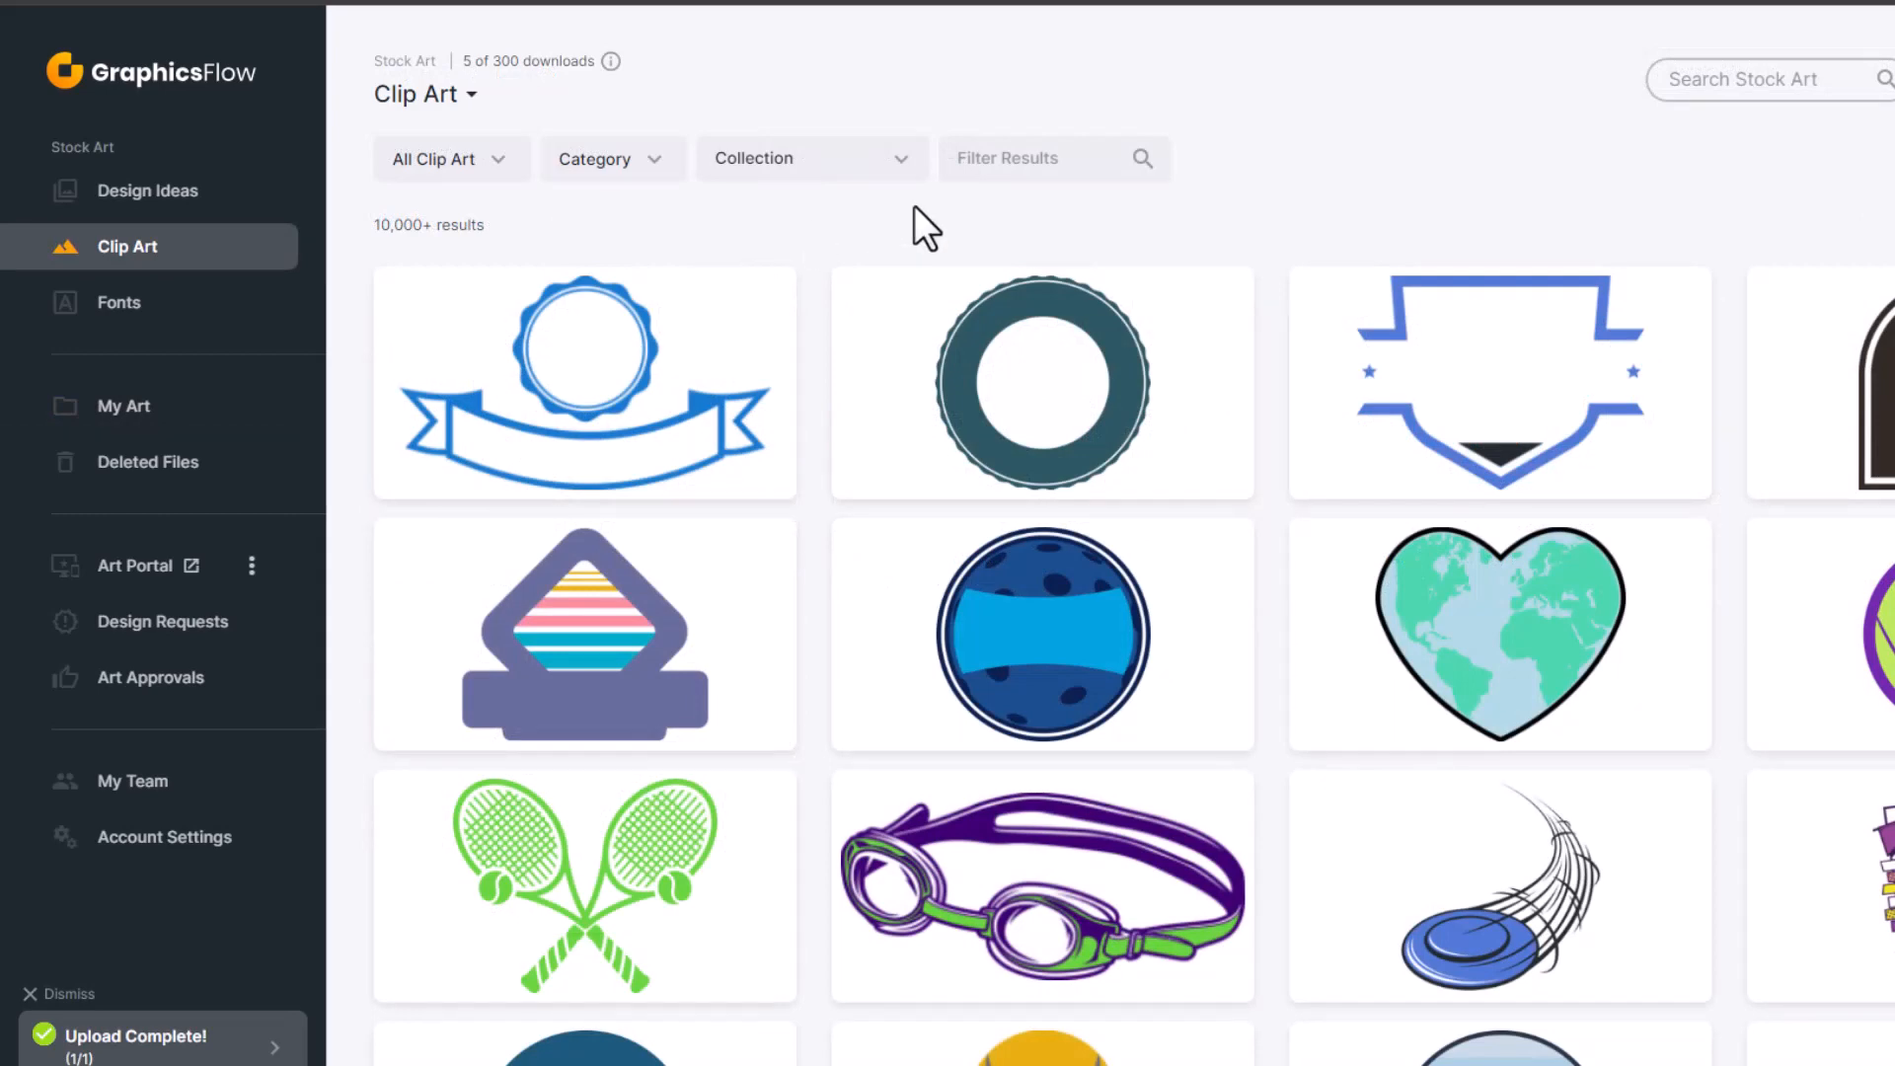
Filter the stock clip art by the term "tiger"
left_click(1023, 151)
type("tiger")
key("Return")
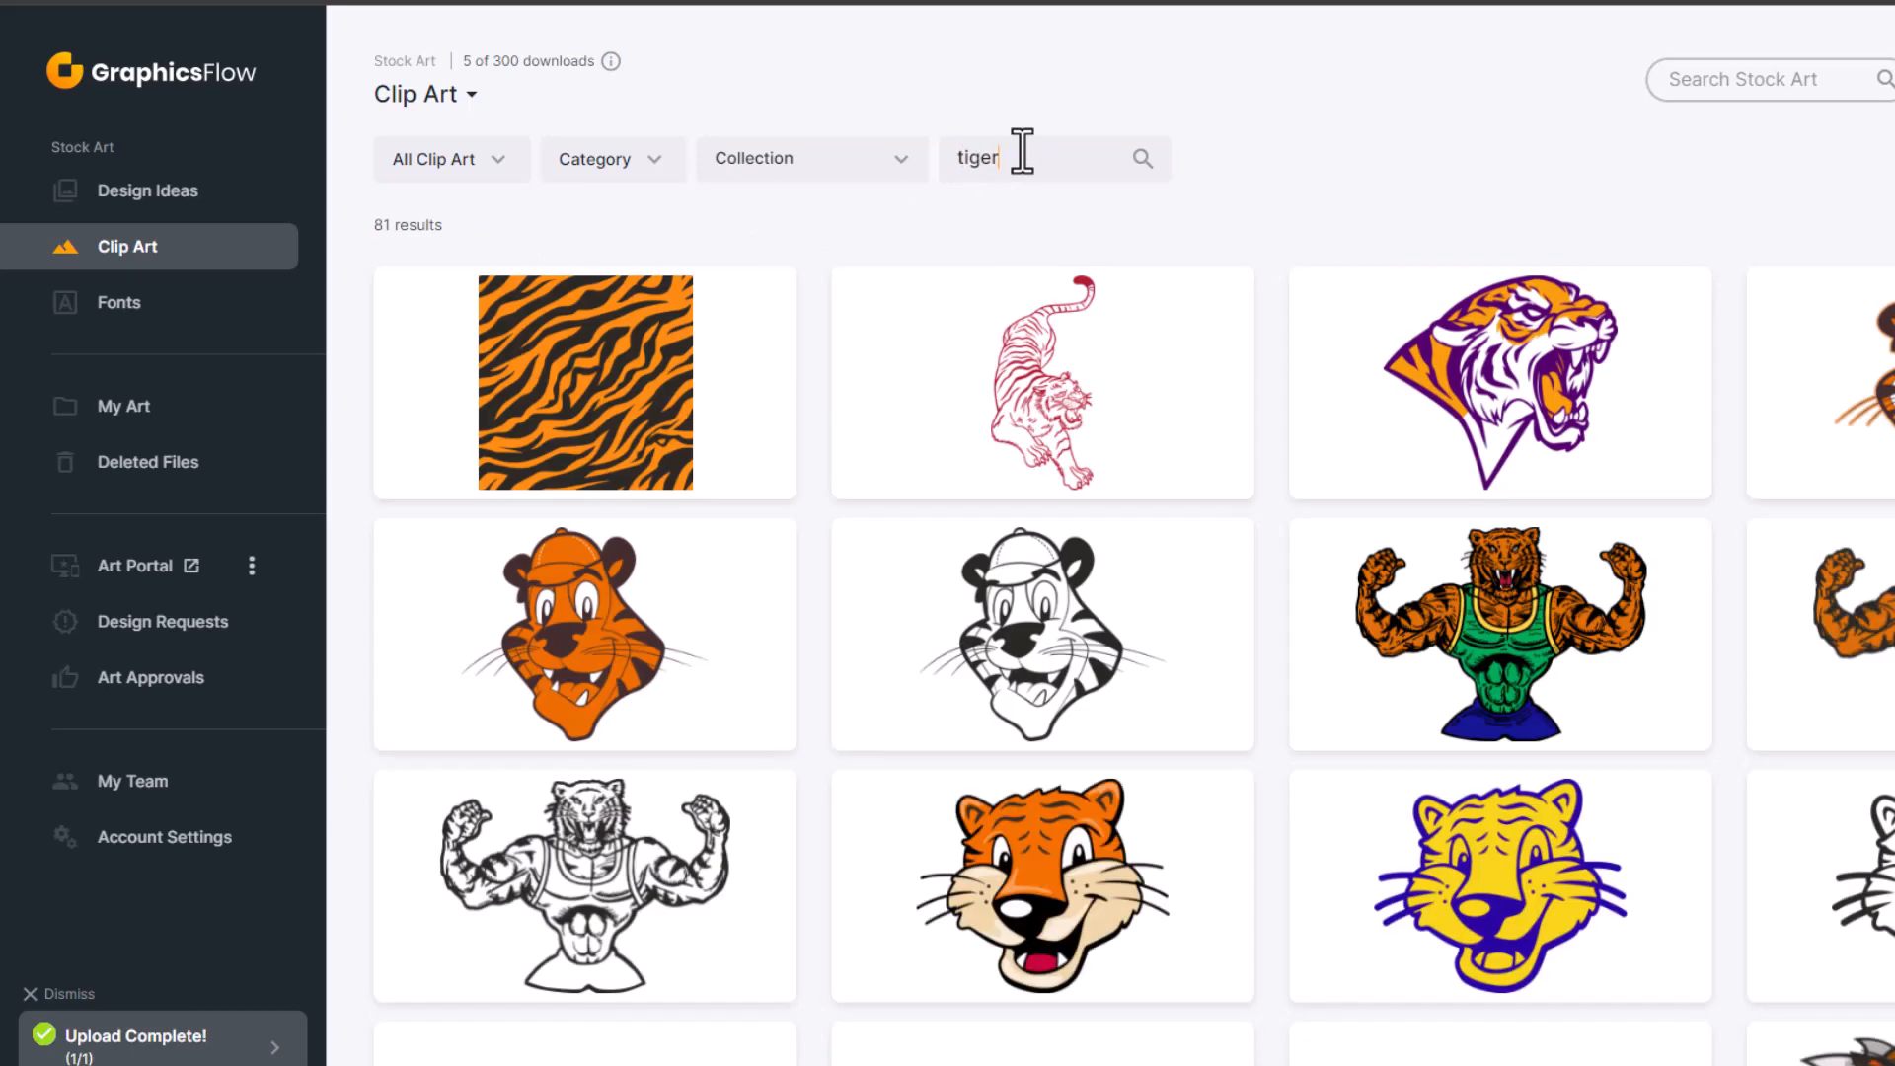
Open the purple and orange roaring tiger head for customization and recolor its purple to blue and its orange to yellow
left_click(1528, 380)
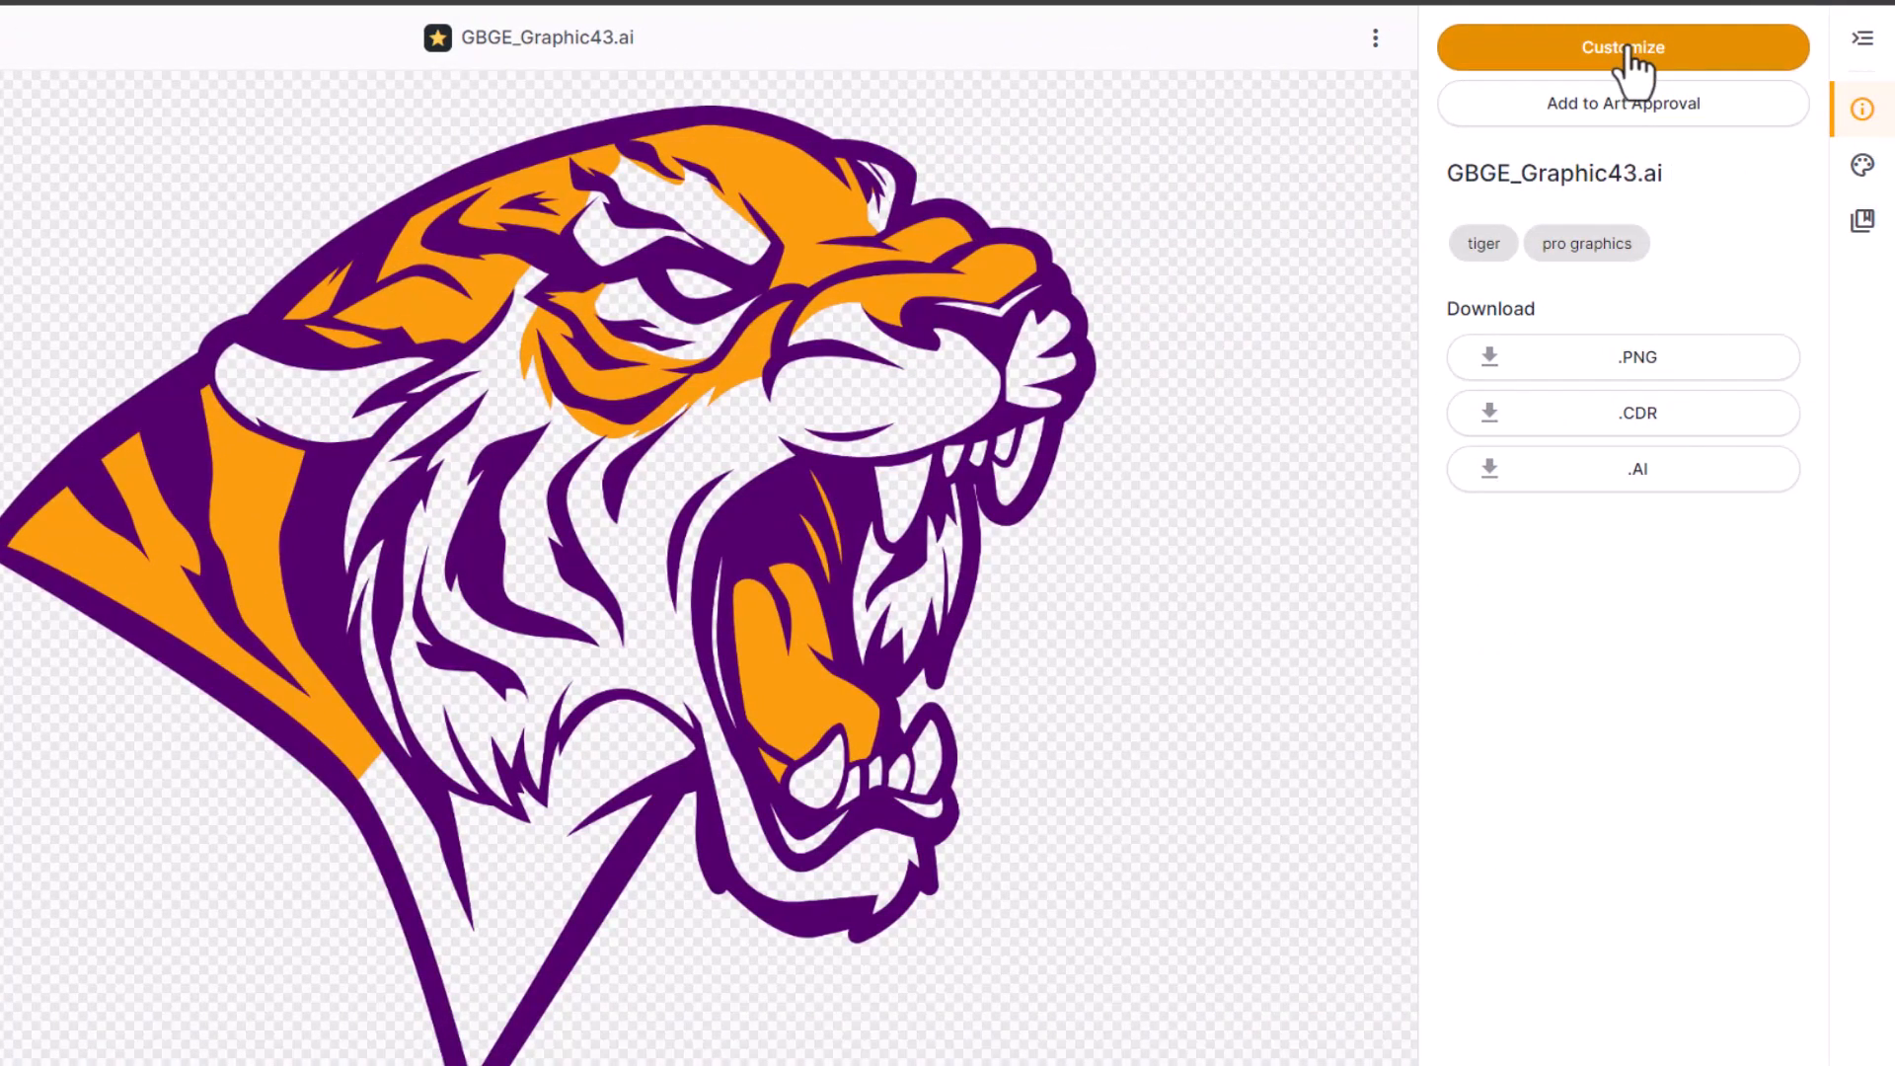
left_click(1628, 59)
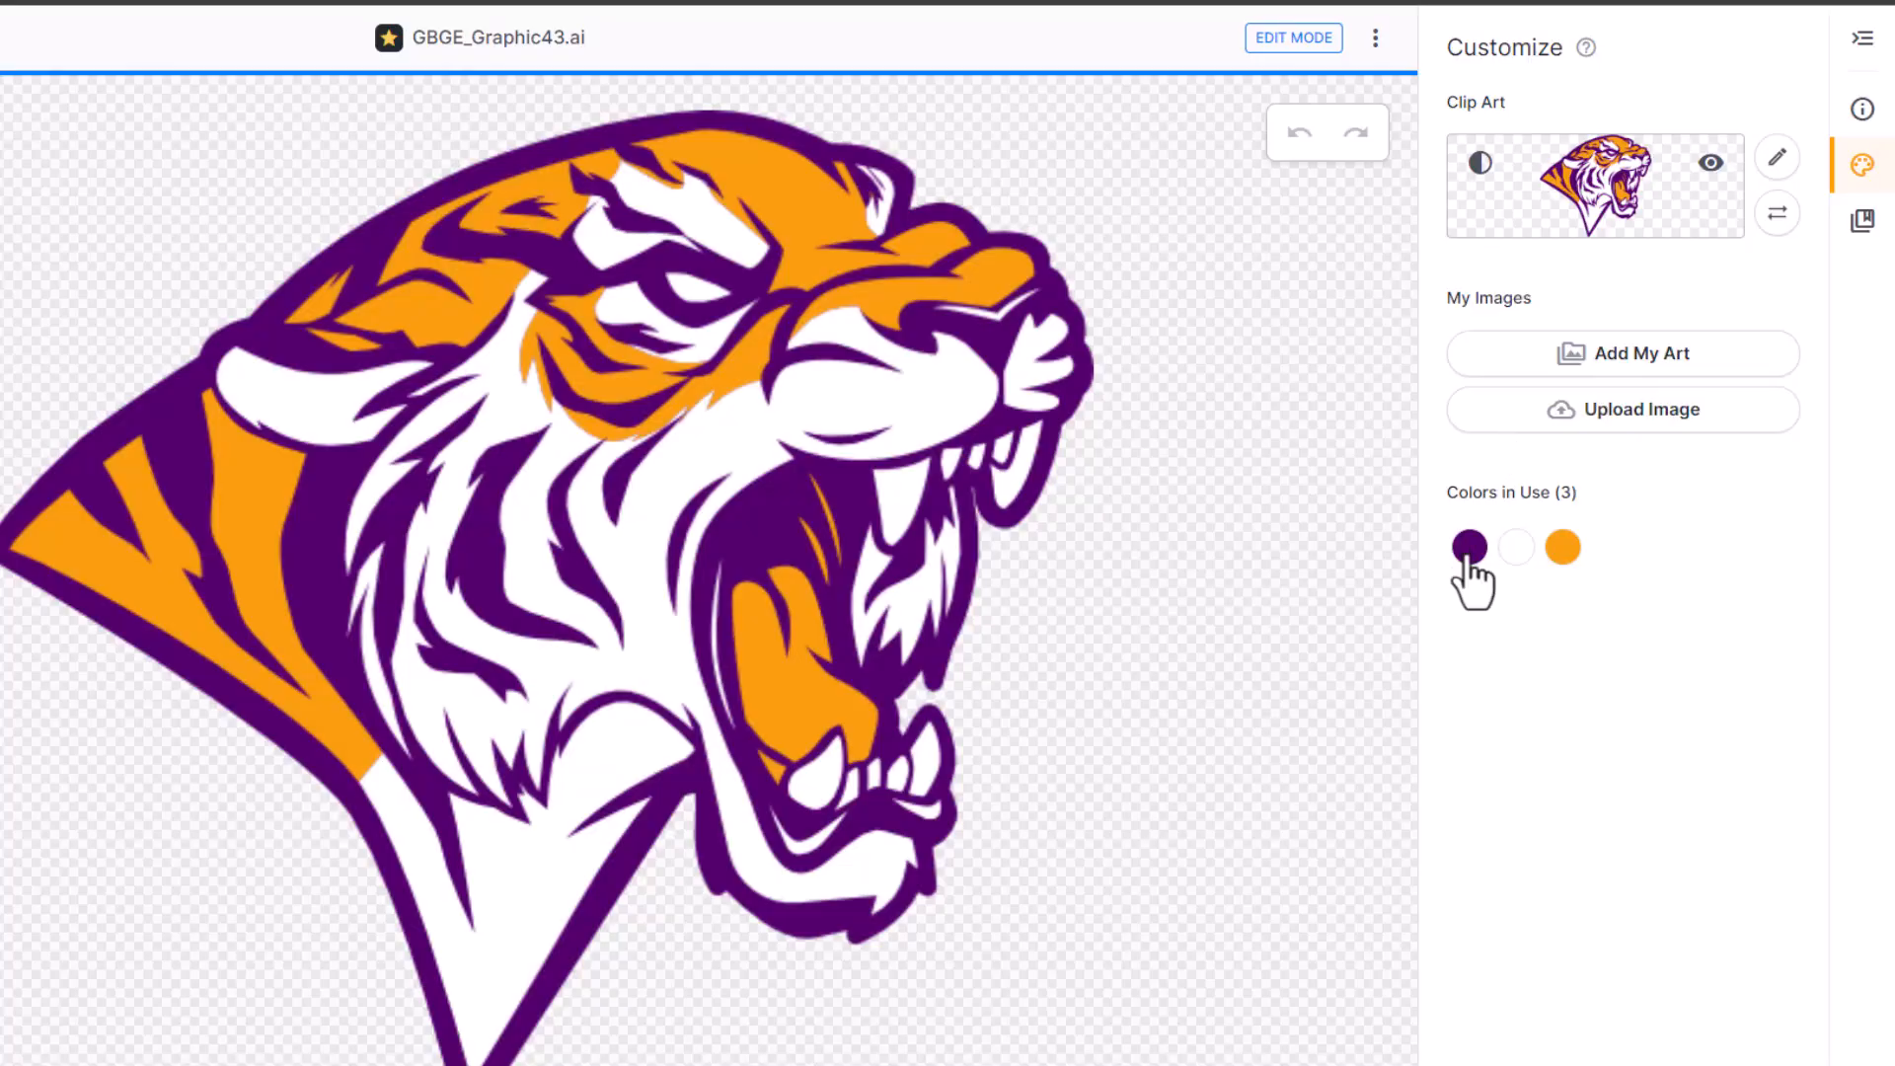
left_click(1469, 549)
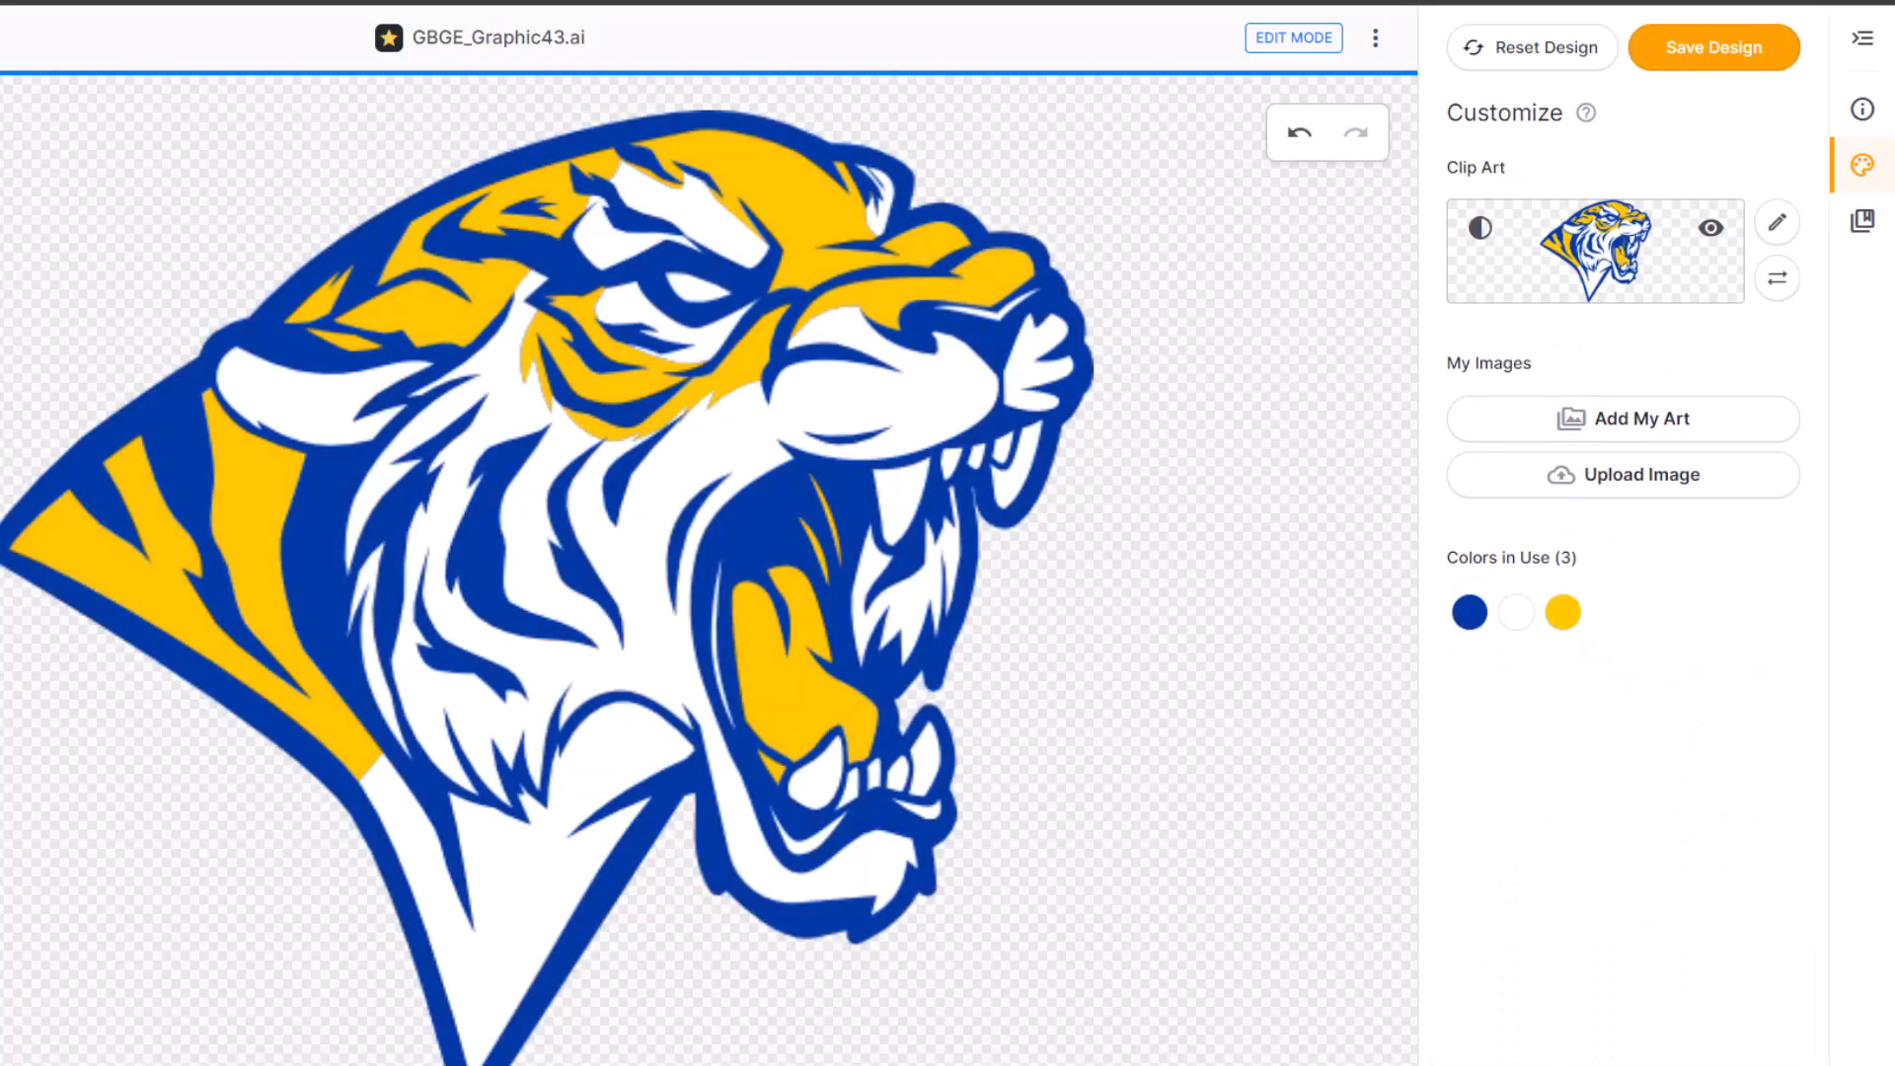
Save the recolored tiger as "Tiger 01" in the Favorite Clipart folder
left_click(1729, 59)
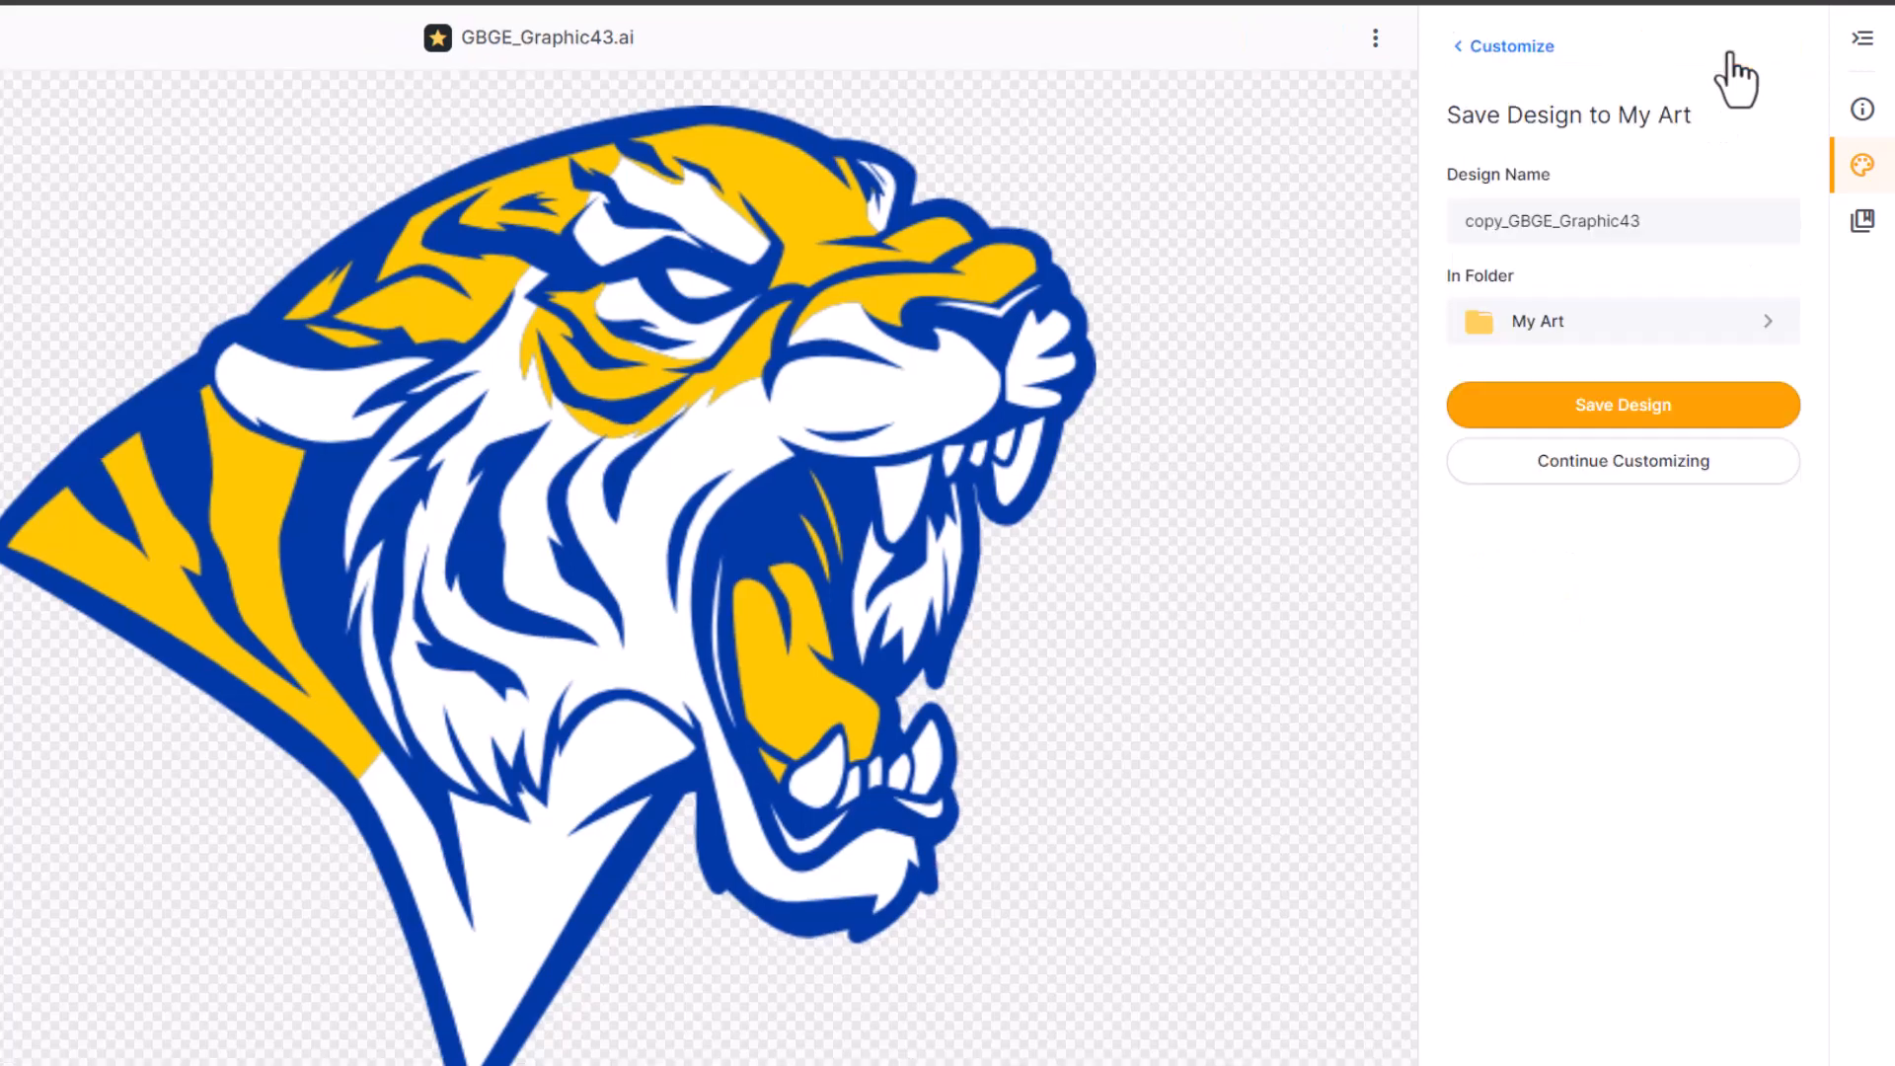
left_click(1596, 326)
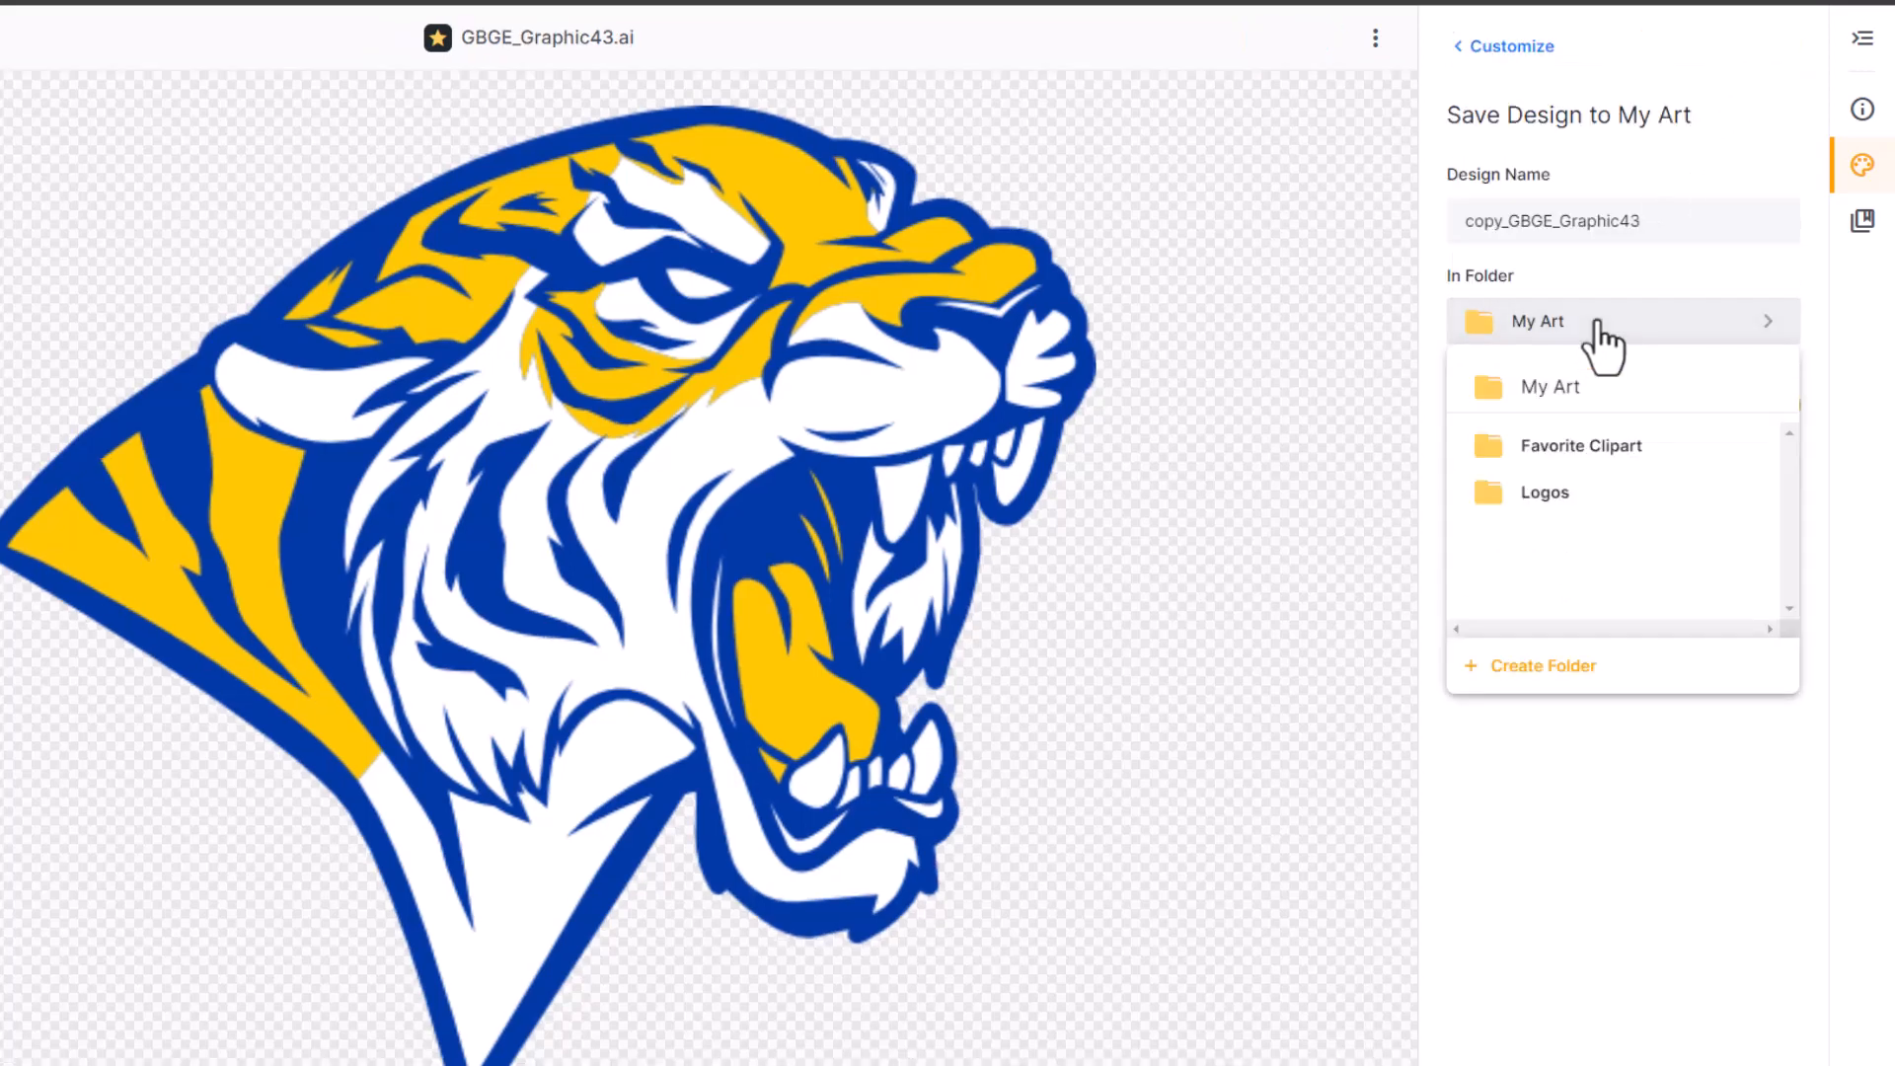
left_click(1560, 449)
left_click_drag(1678, 215, 1150, 166)
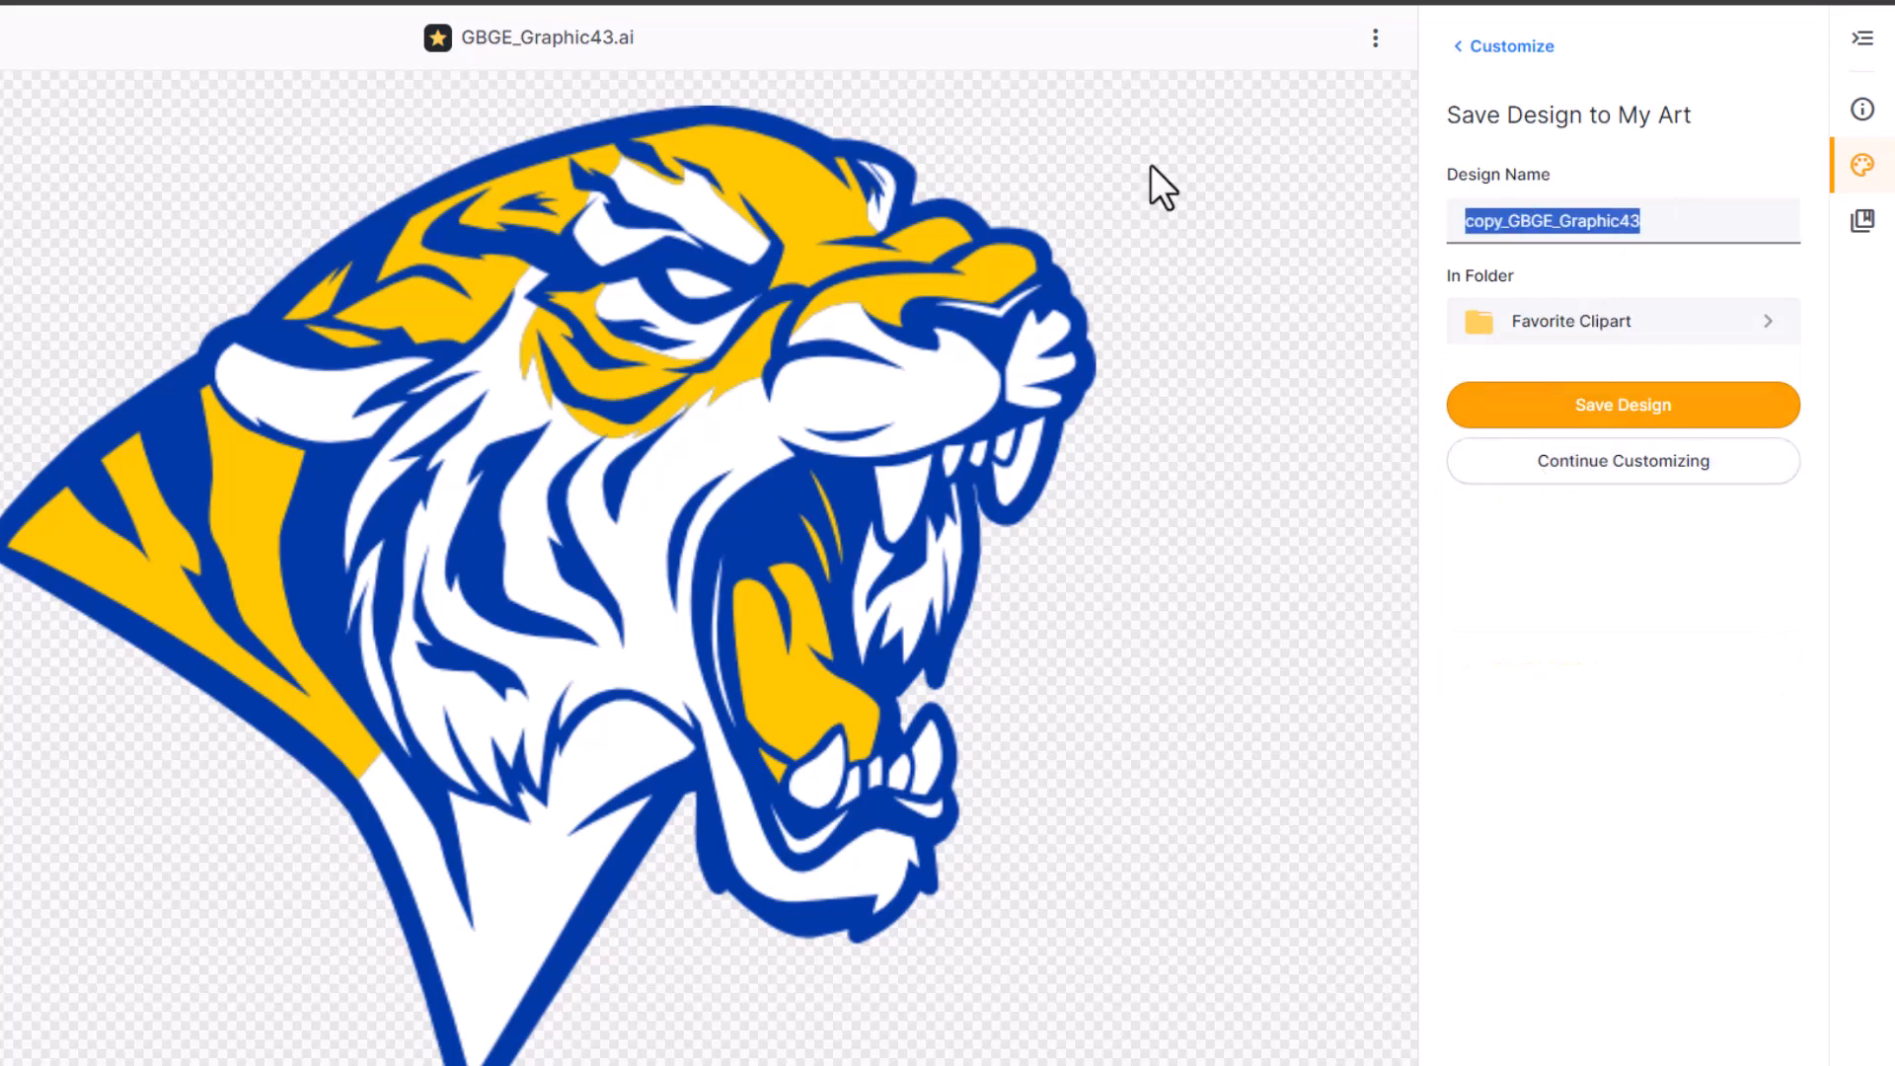
type("Tiger 01")
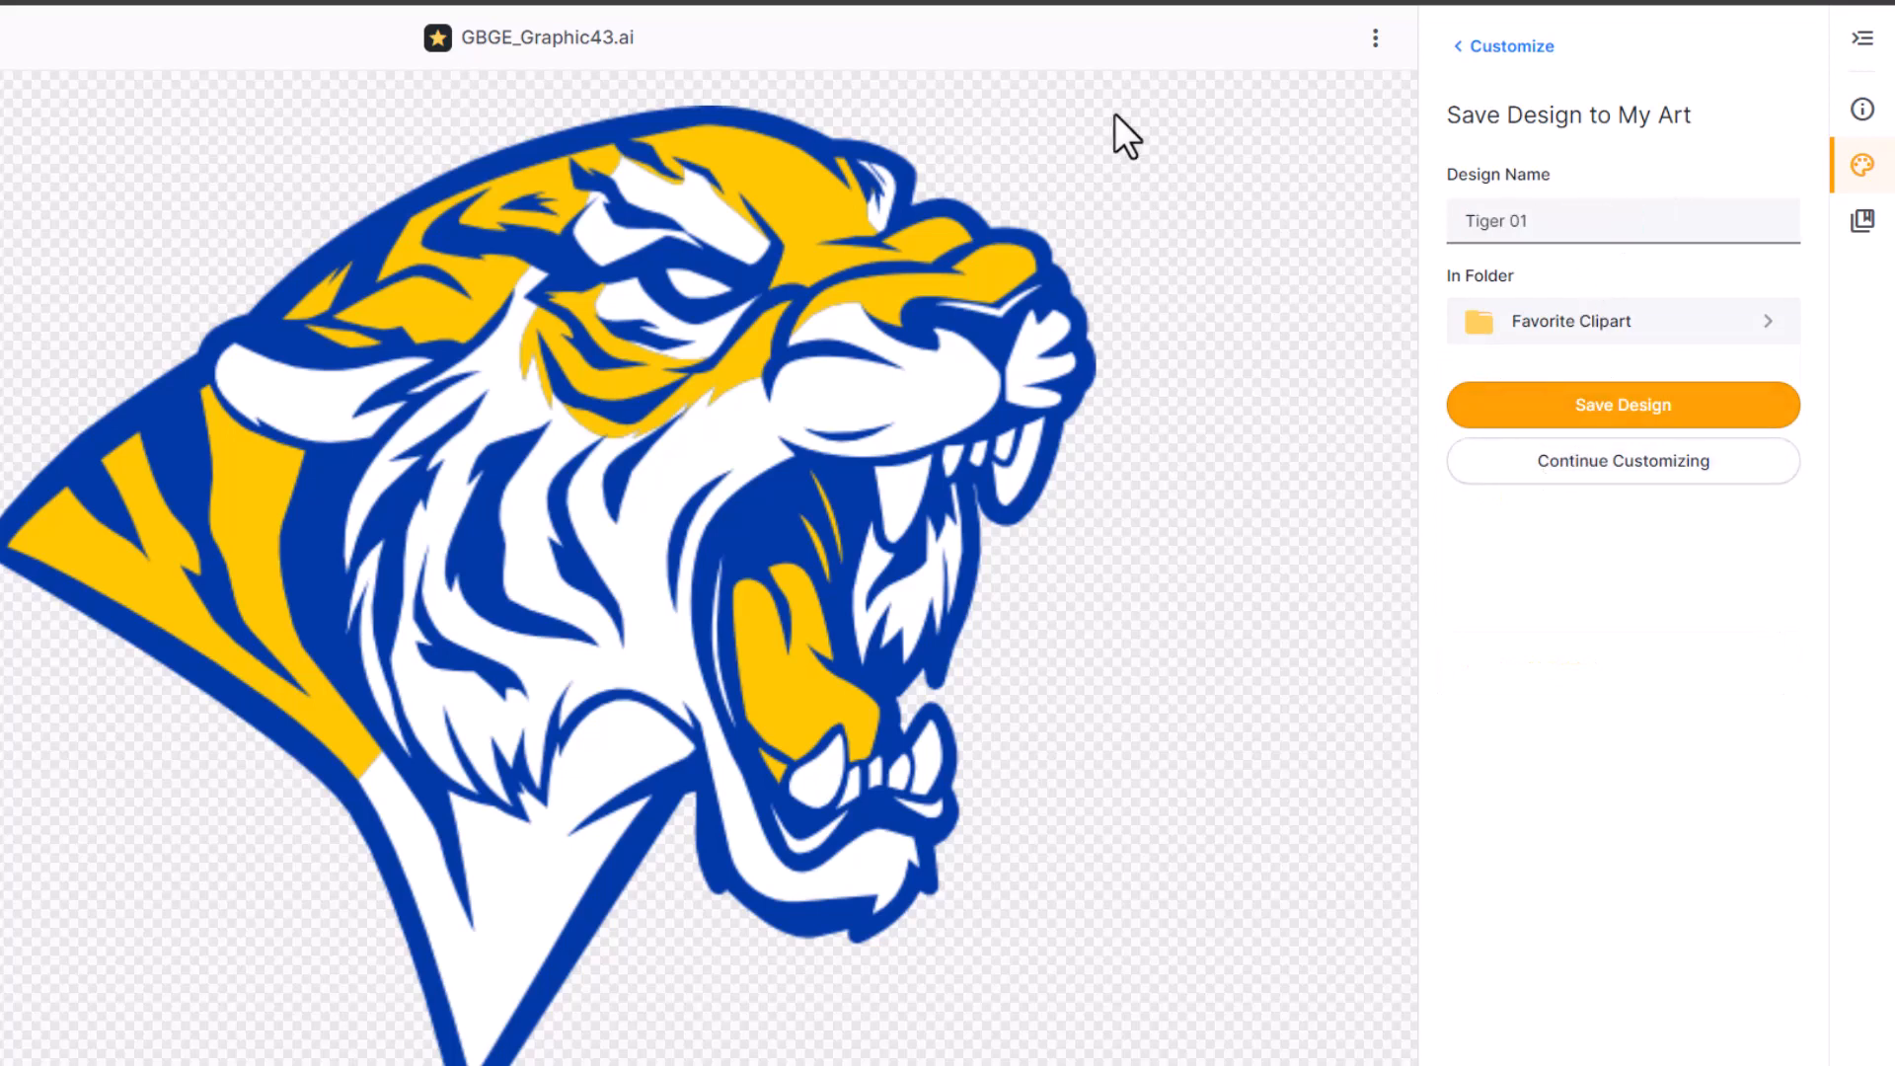
left_click(1607, 409)
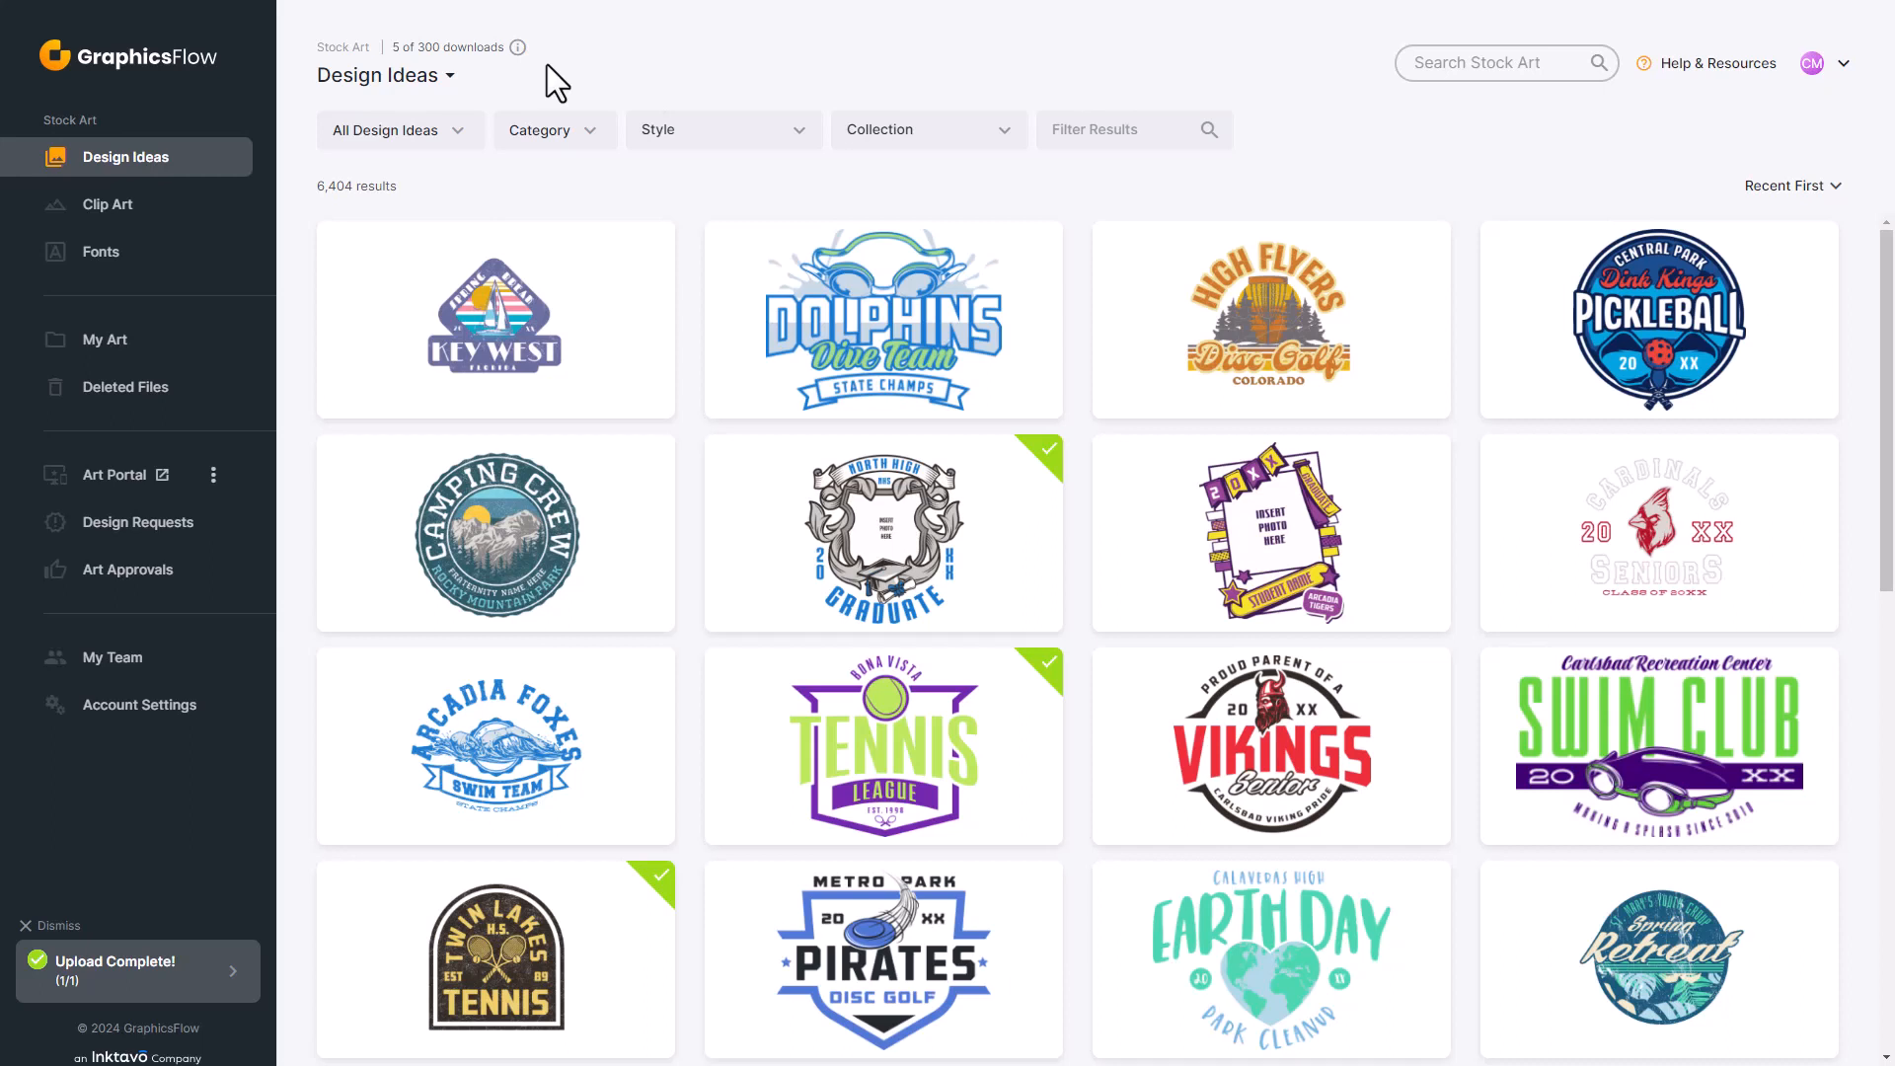
Filter the stock design ideas by the Circular style
left_click(794, 136)
left_click_drag(819, 182, 819, 209)
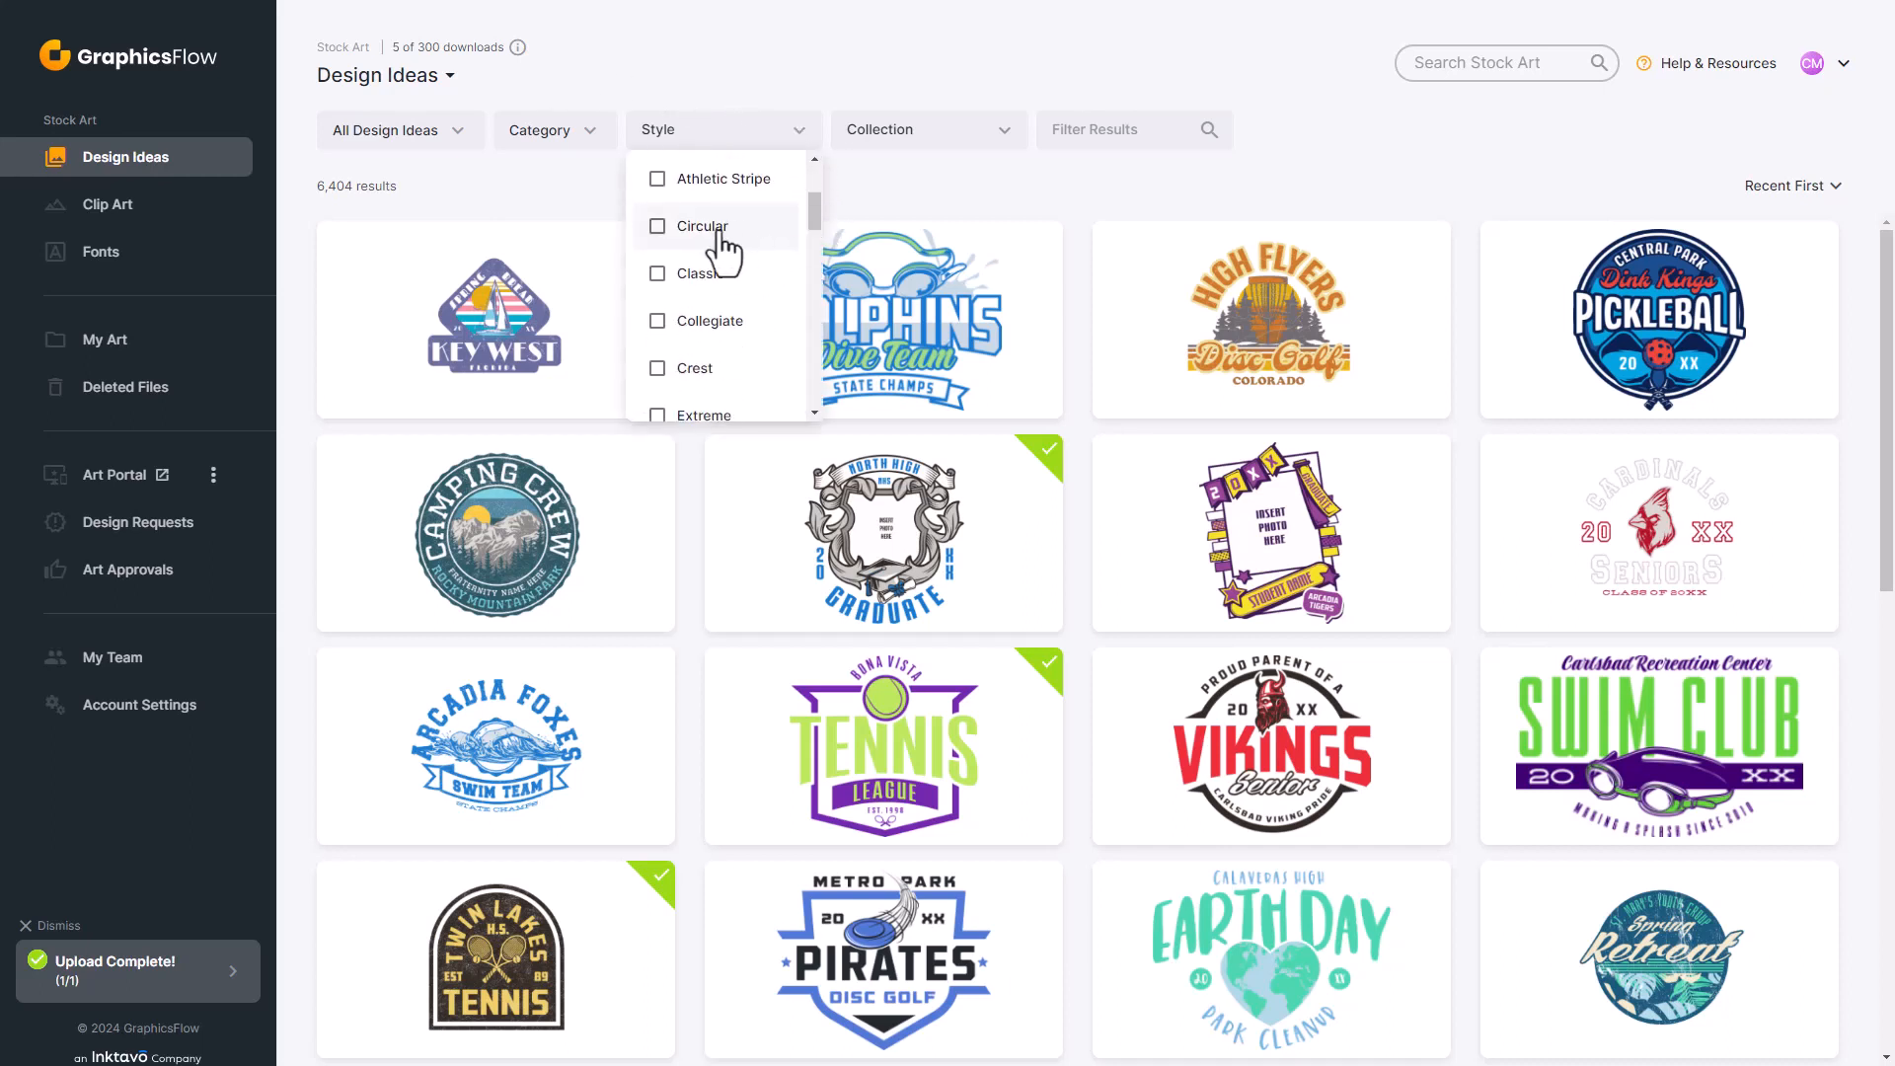
left_click(659, 229)
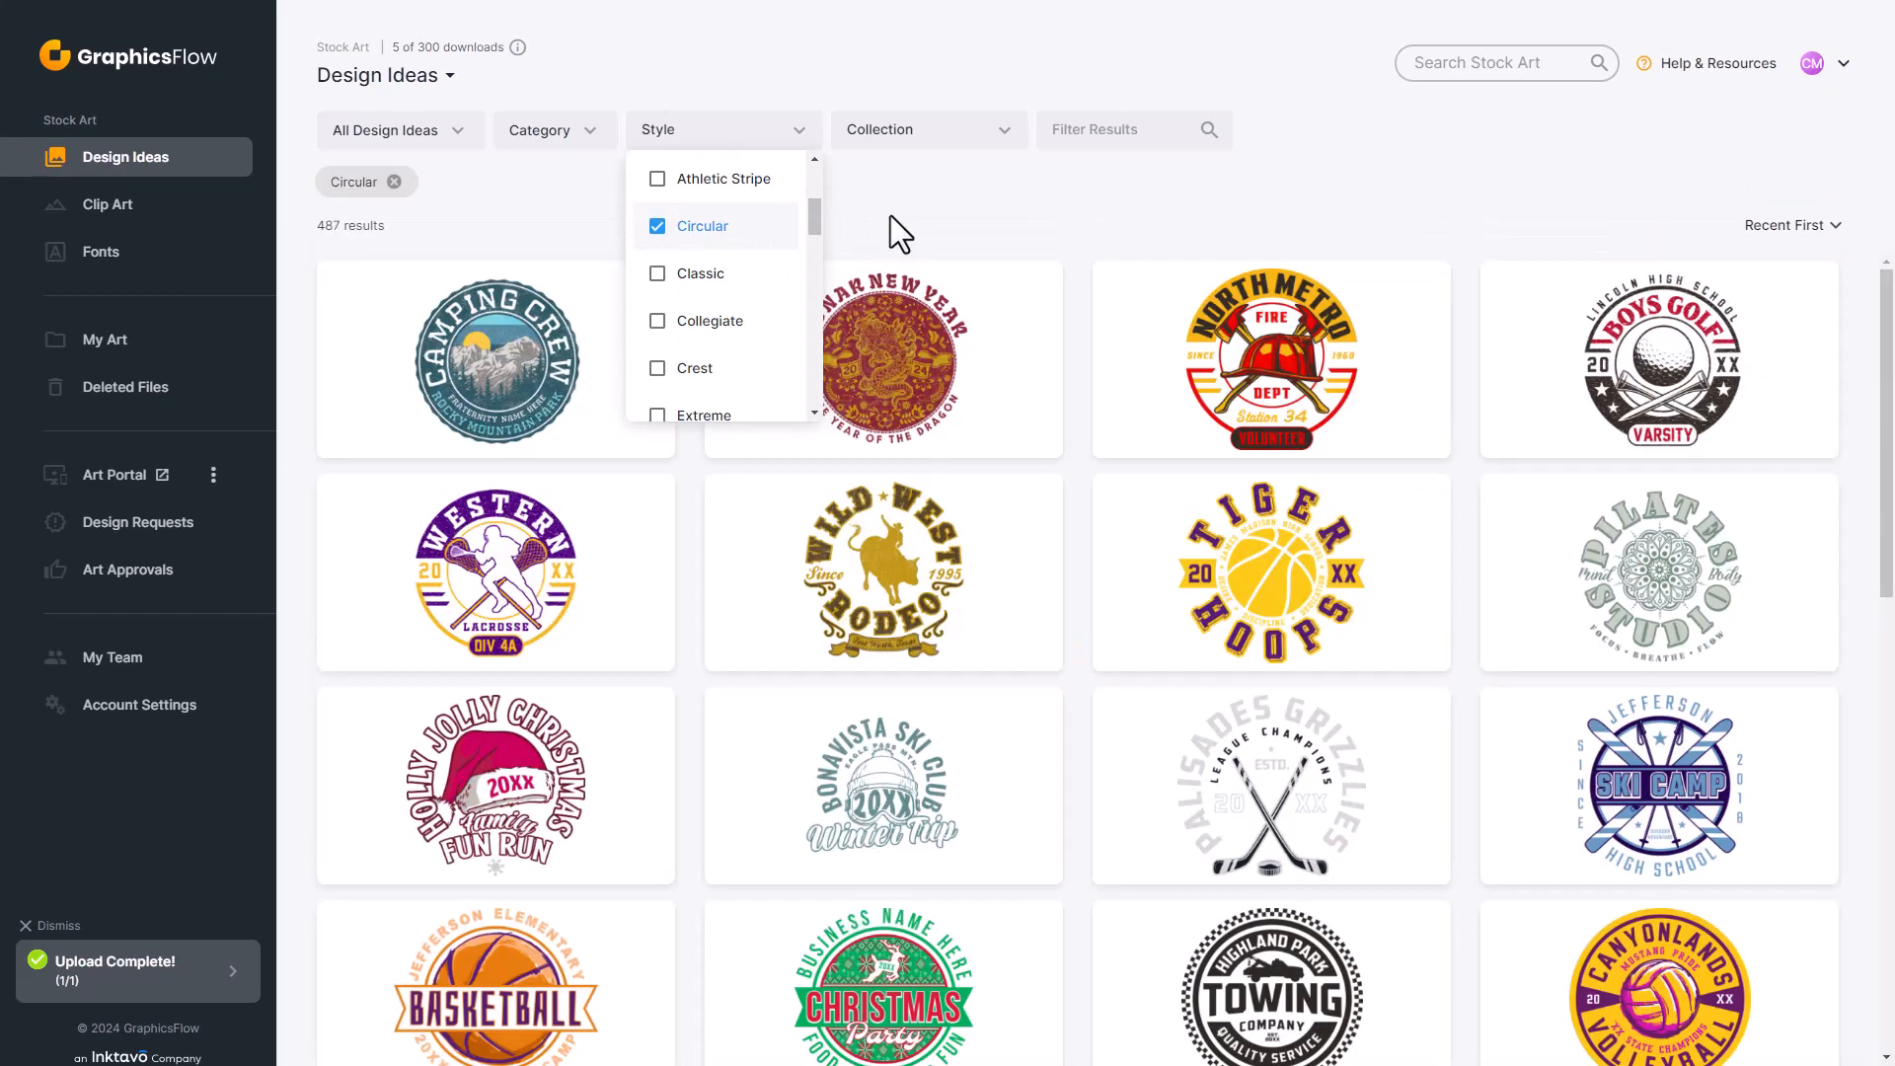
left_click(890, 216)
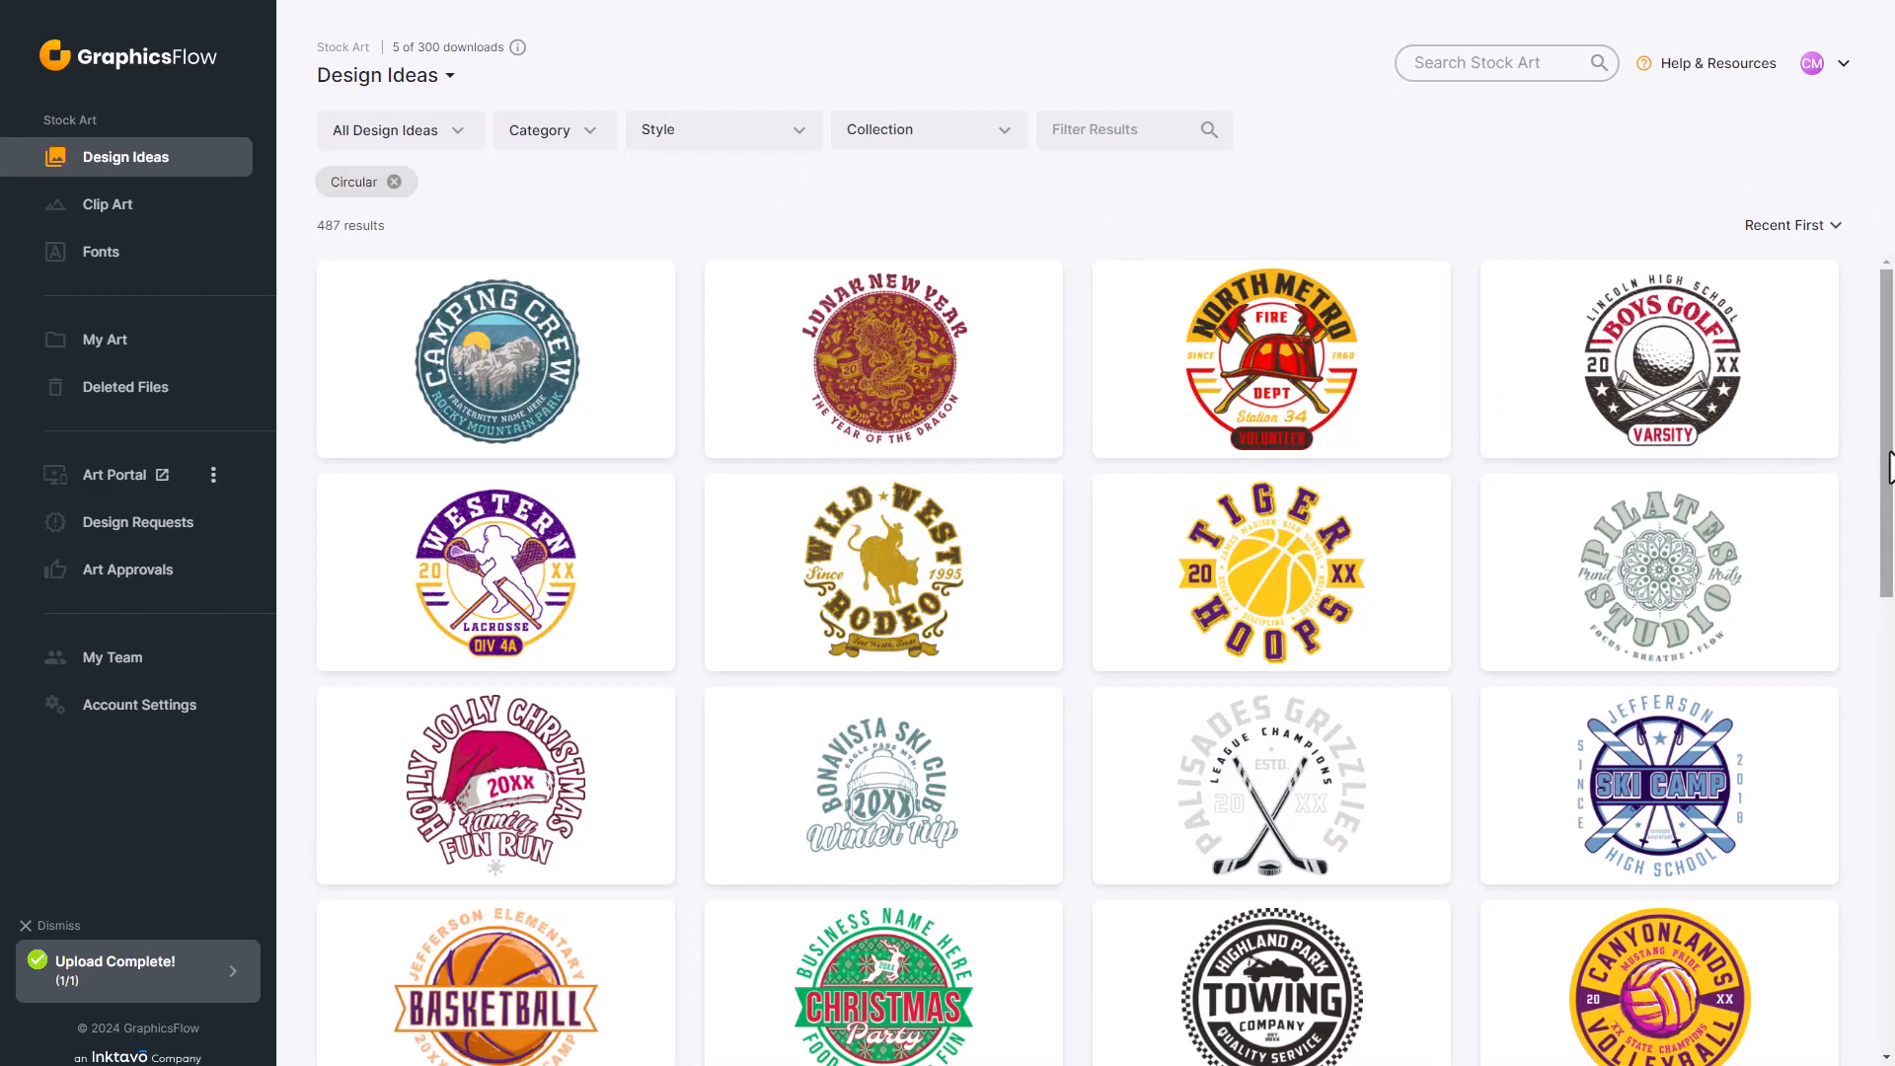
Open the Grizzly Nation design GF_T0723_29 for customization and hide its distress texture and football helmet layers
left_click_drag(1885, 469, 1827, 711)
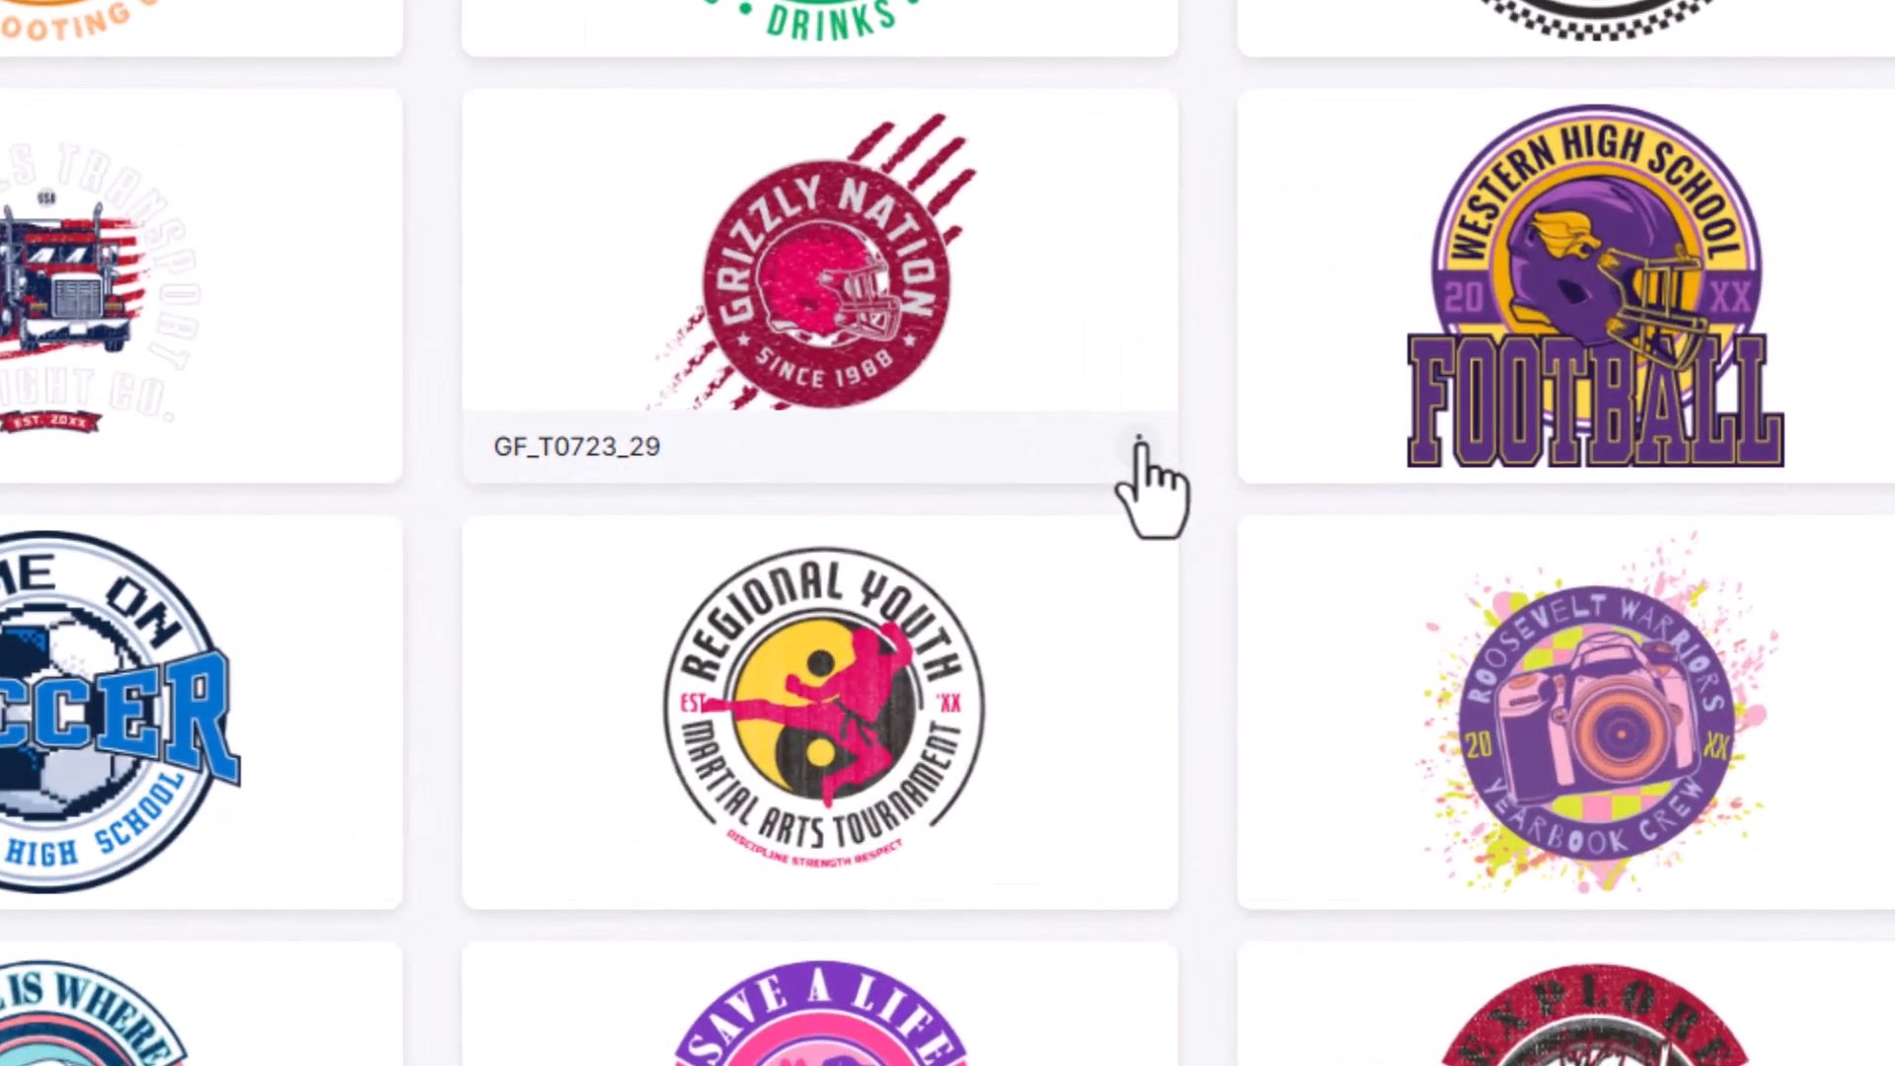
left_click(1138, 439)
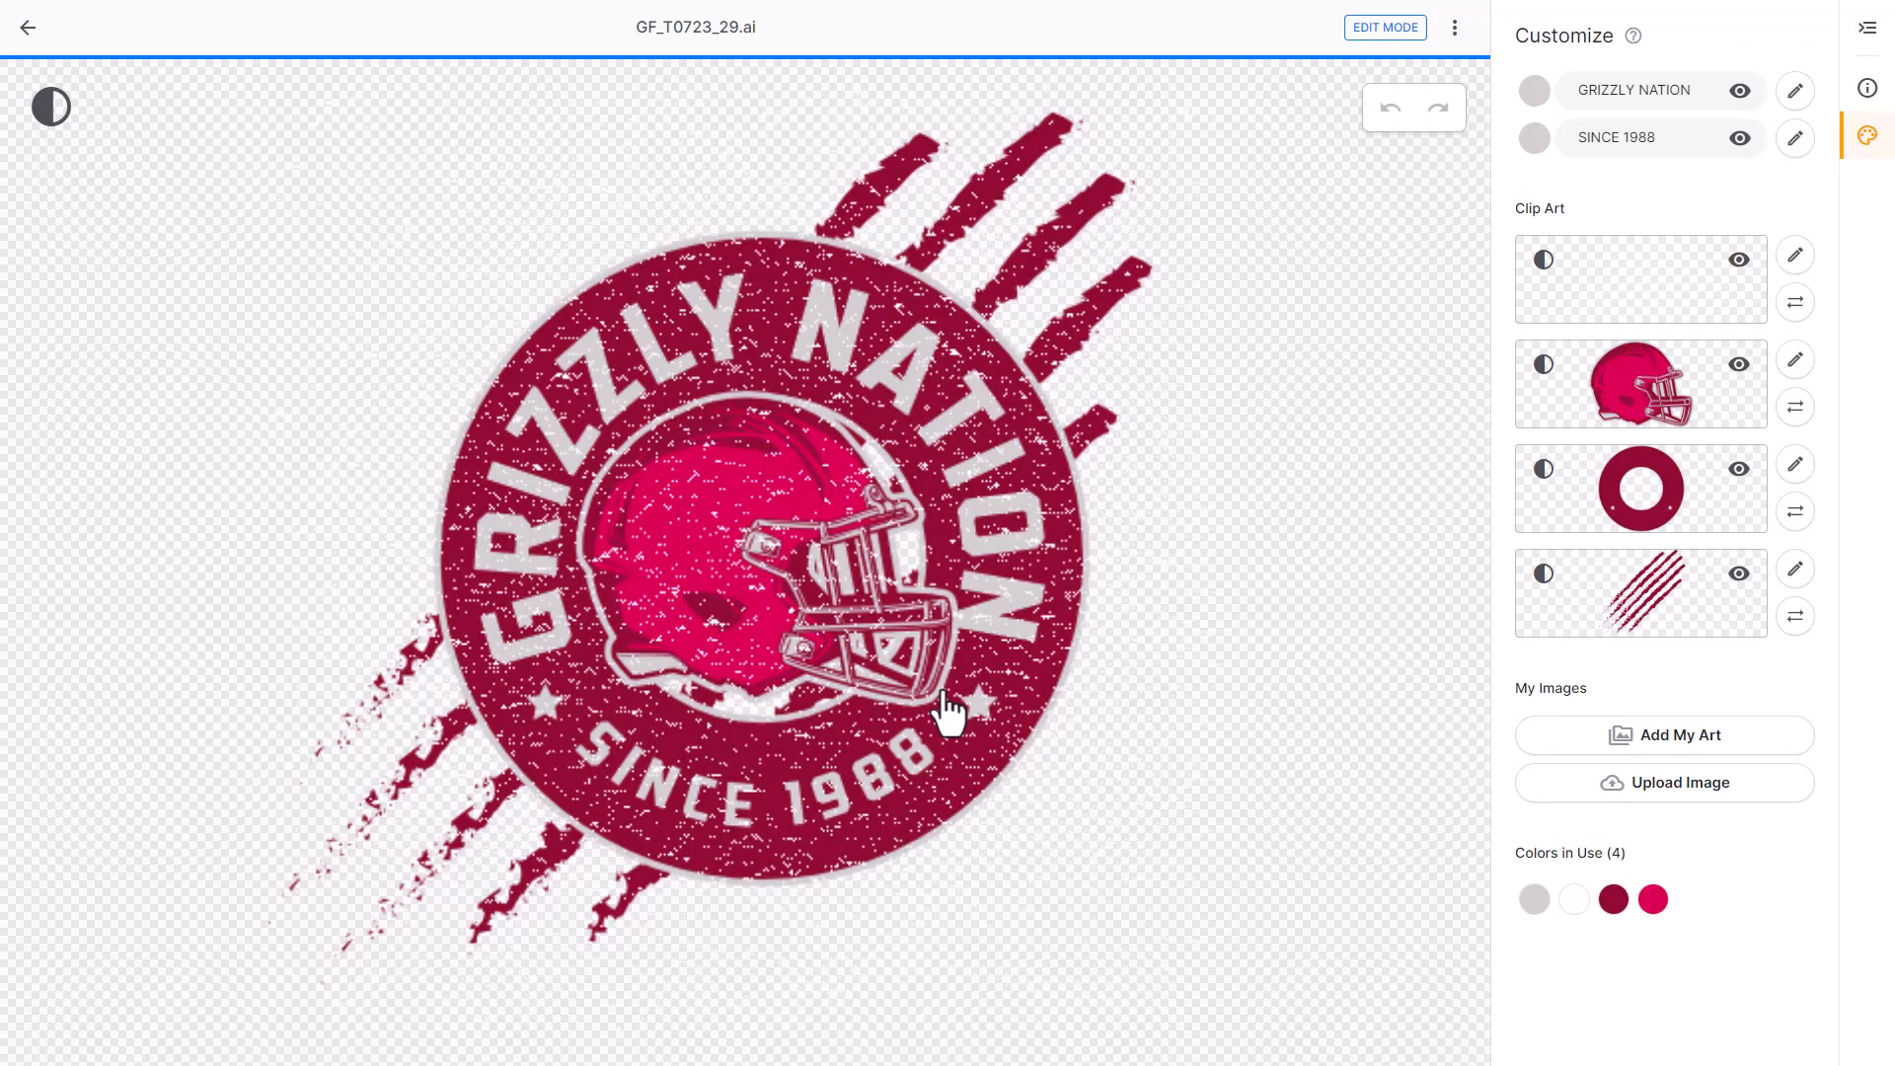
left_click(1739, 261)
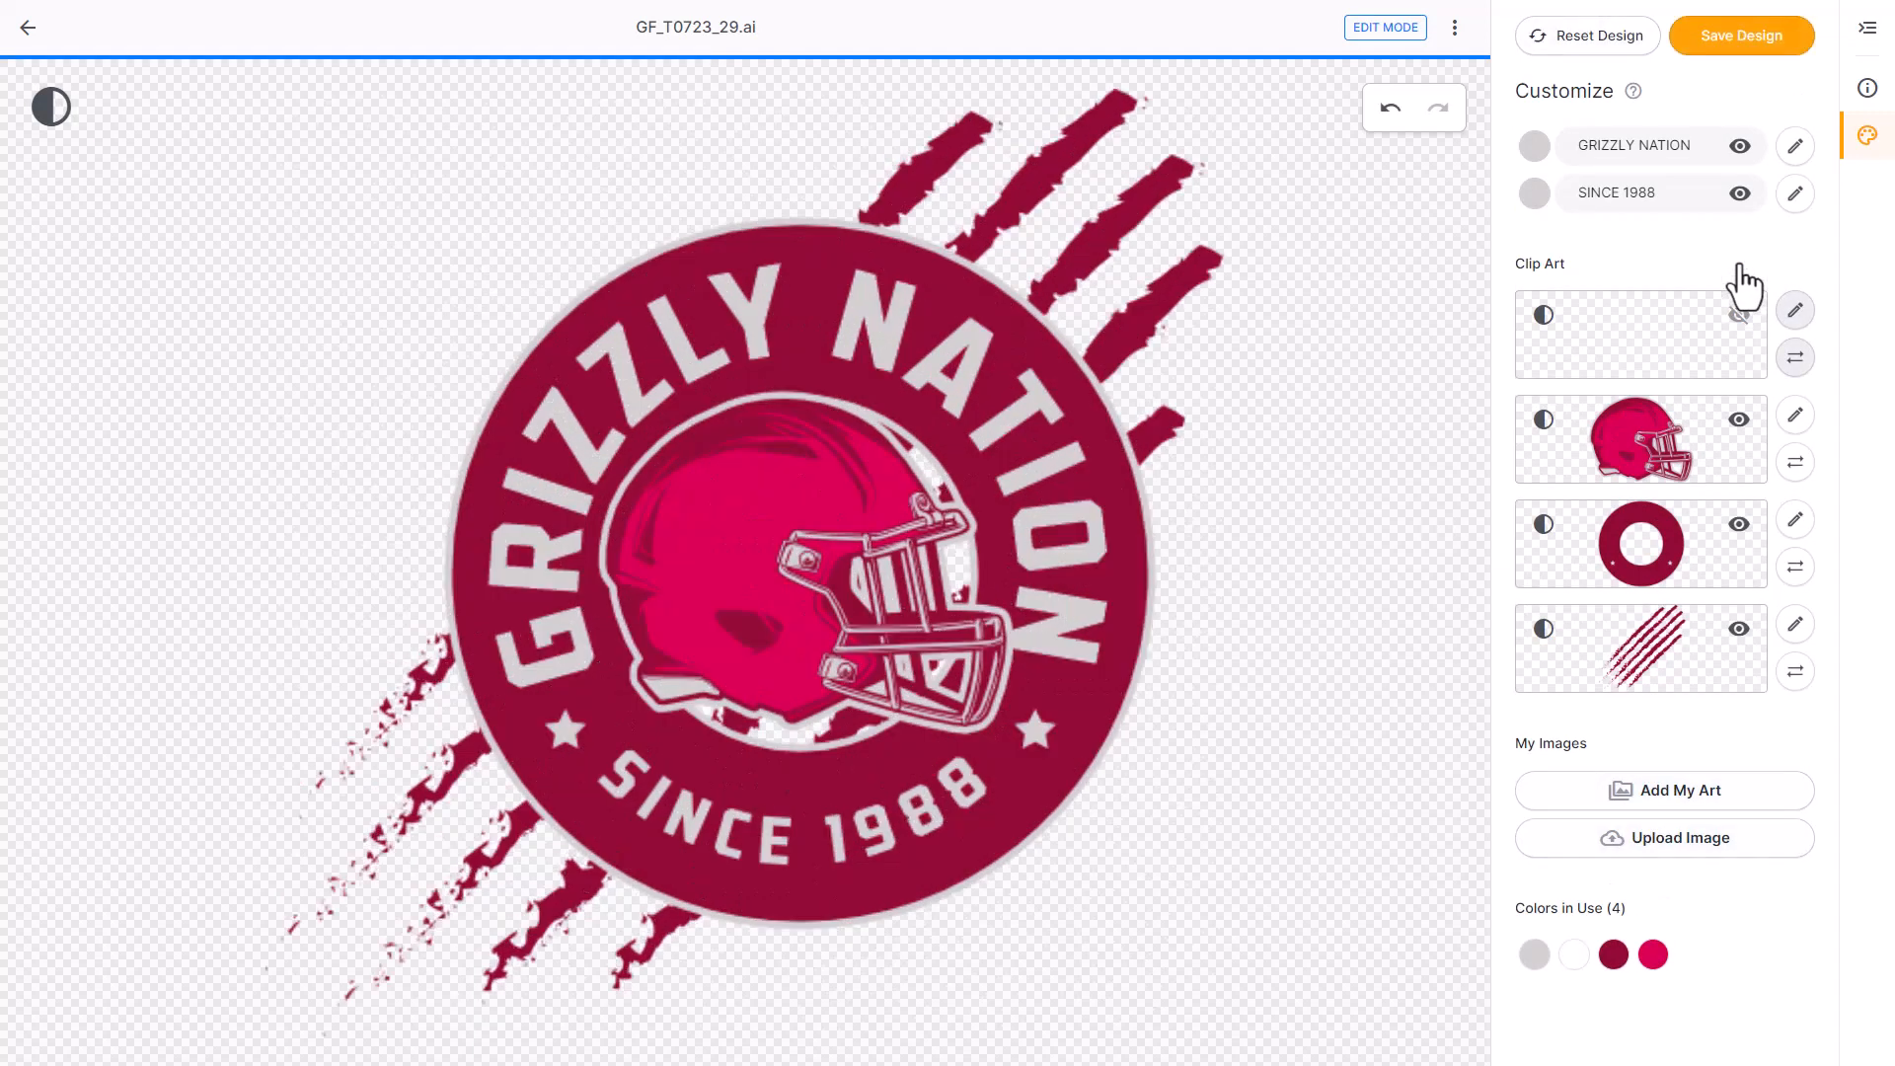
left_click(1738, 420)
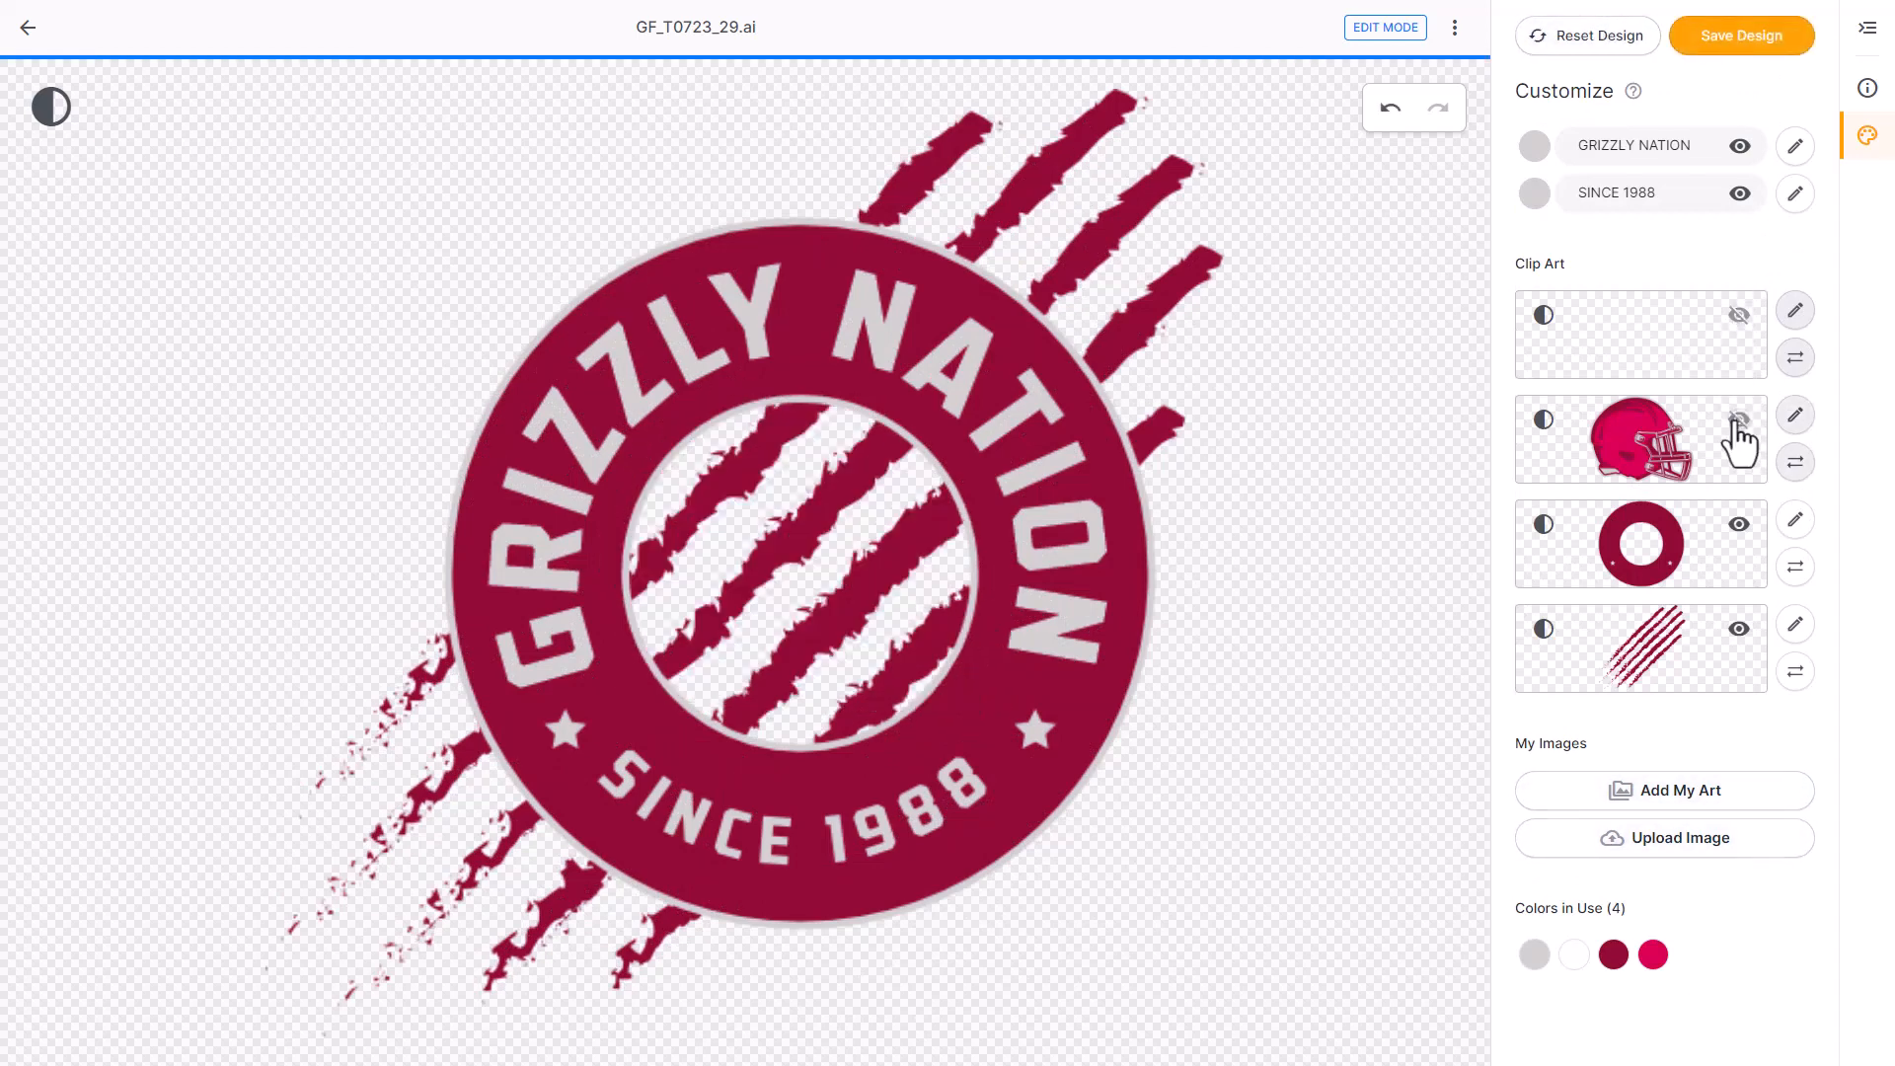
Add the Tiger 01 image from the Favorite Clipart folder in My Art to the design
left_click(1674, 795)
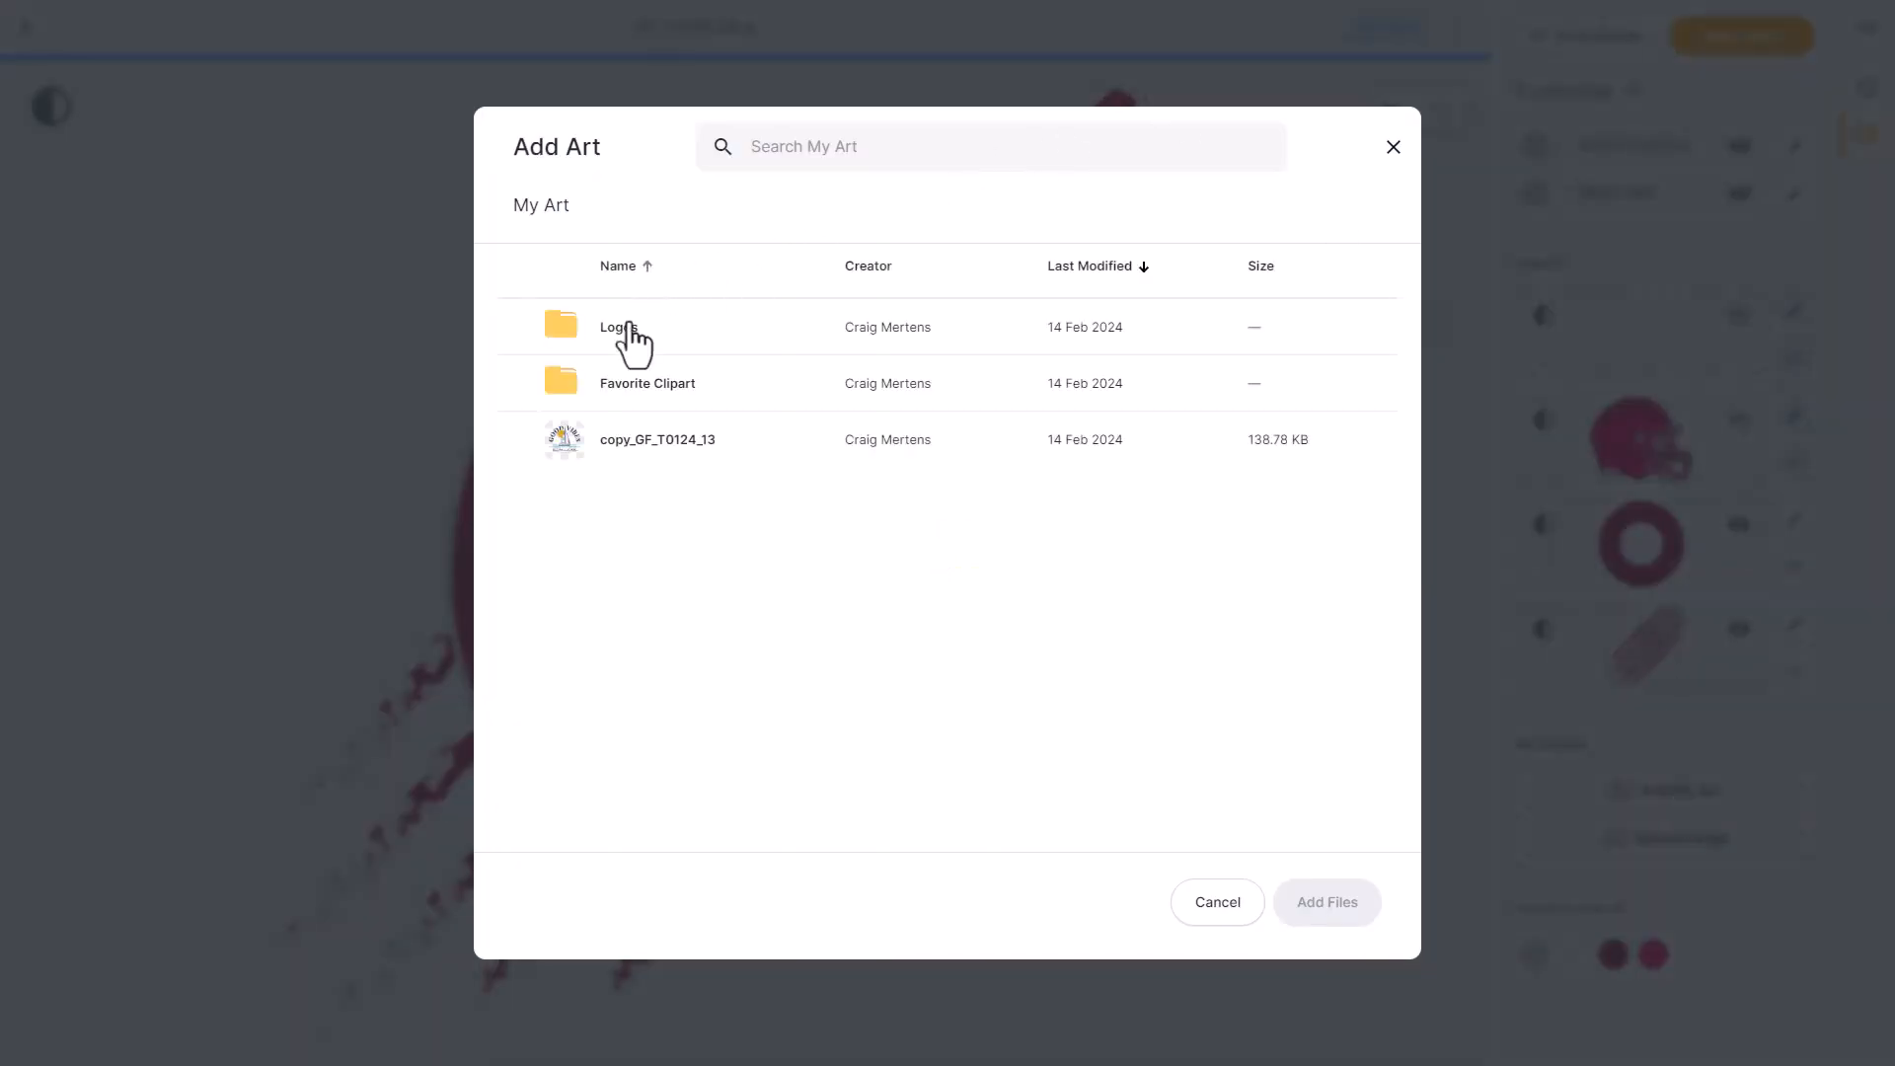
left_click(655, 402)
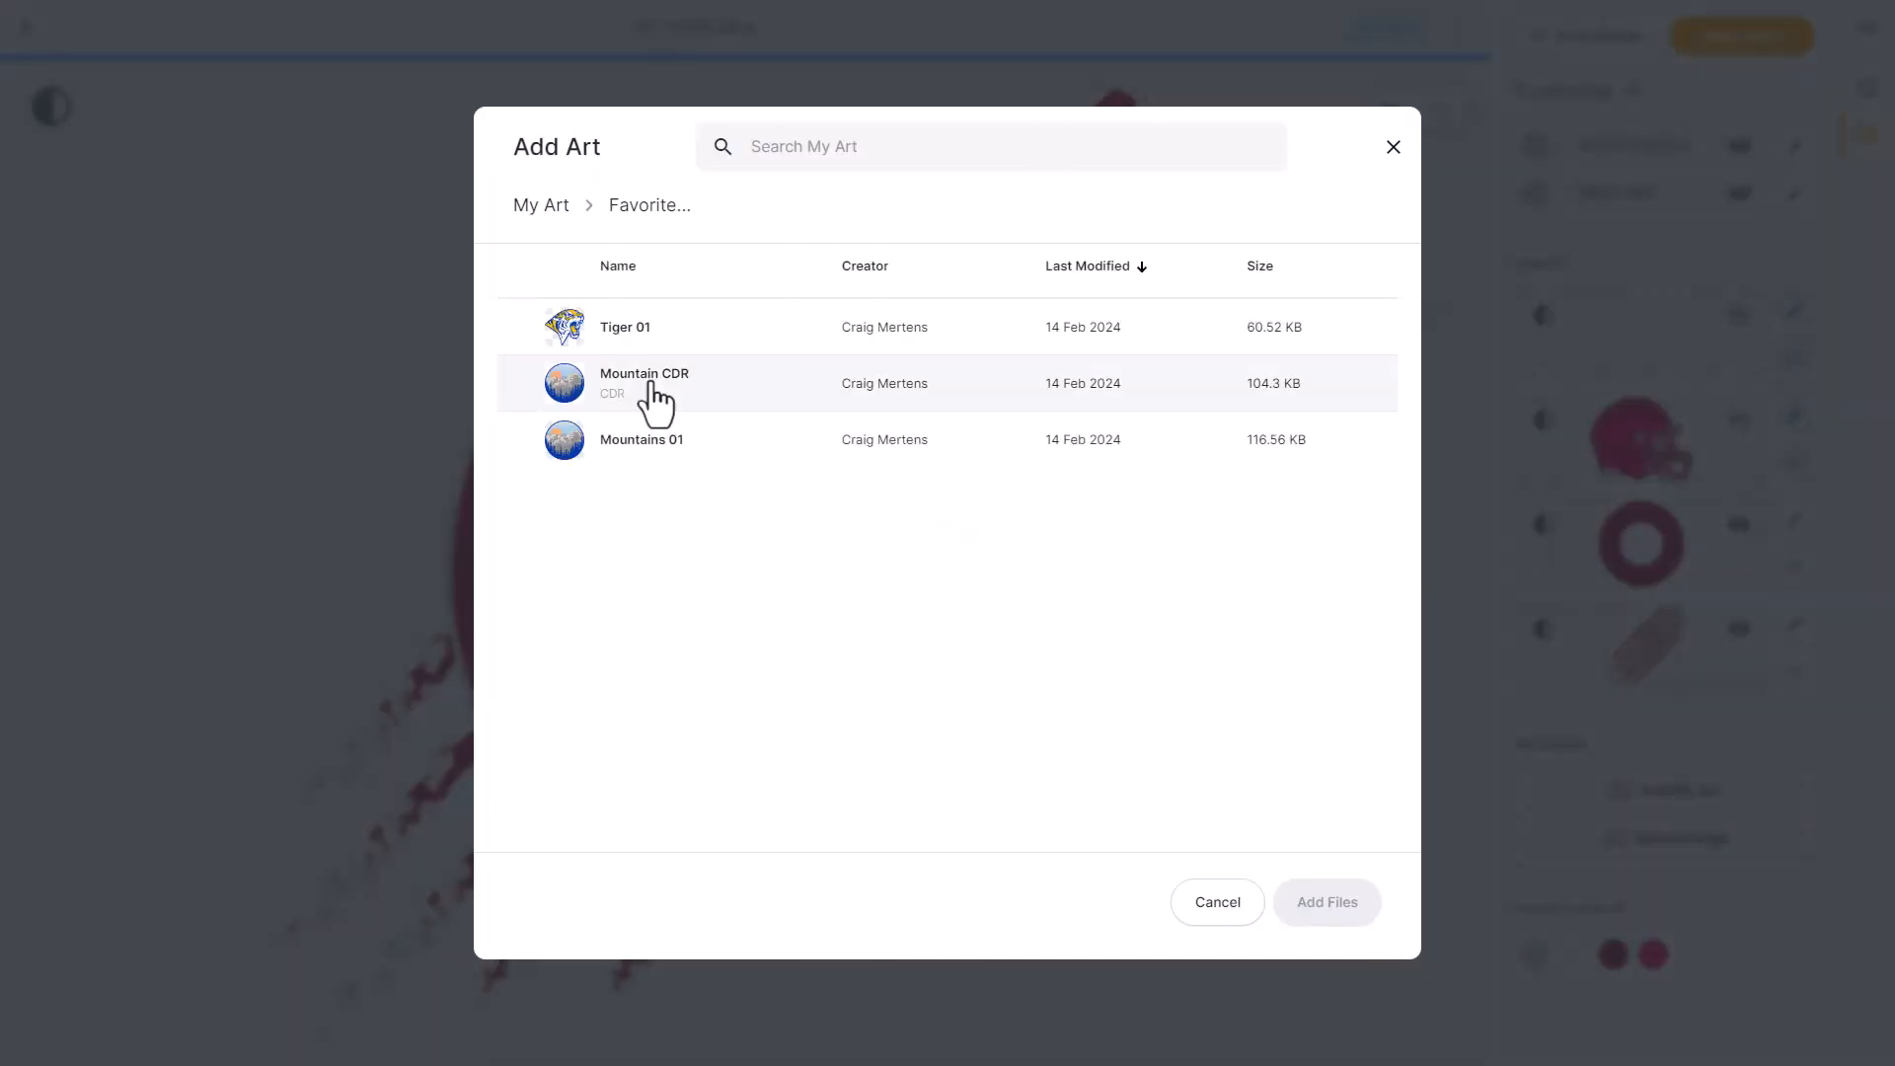
left_click(649, 328)
left_click(649, 328)
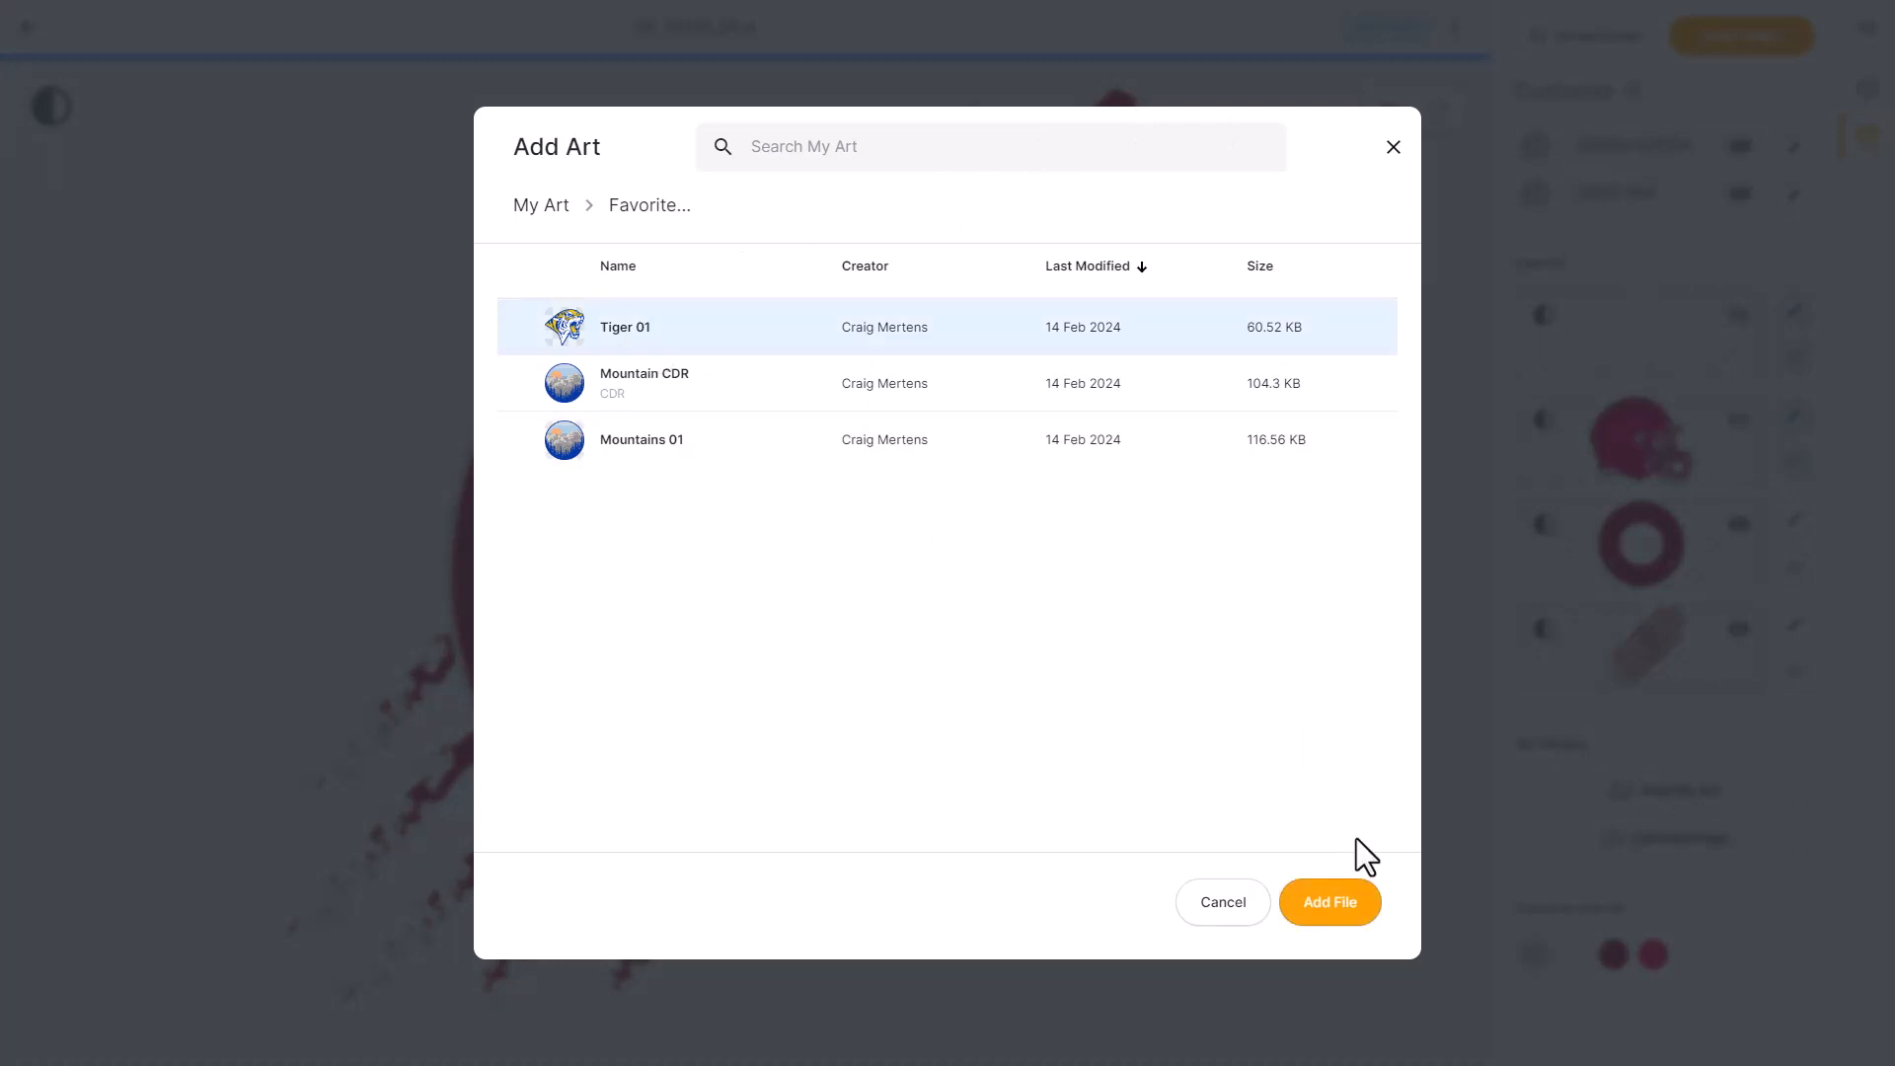
left_click(1327, 908)
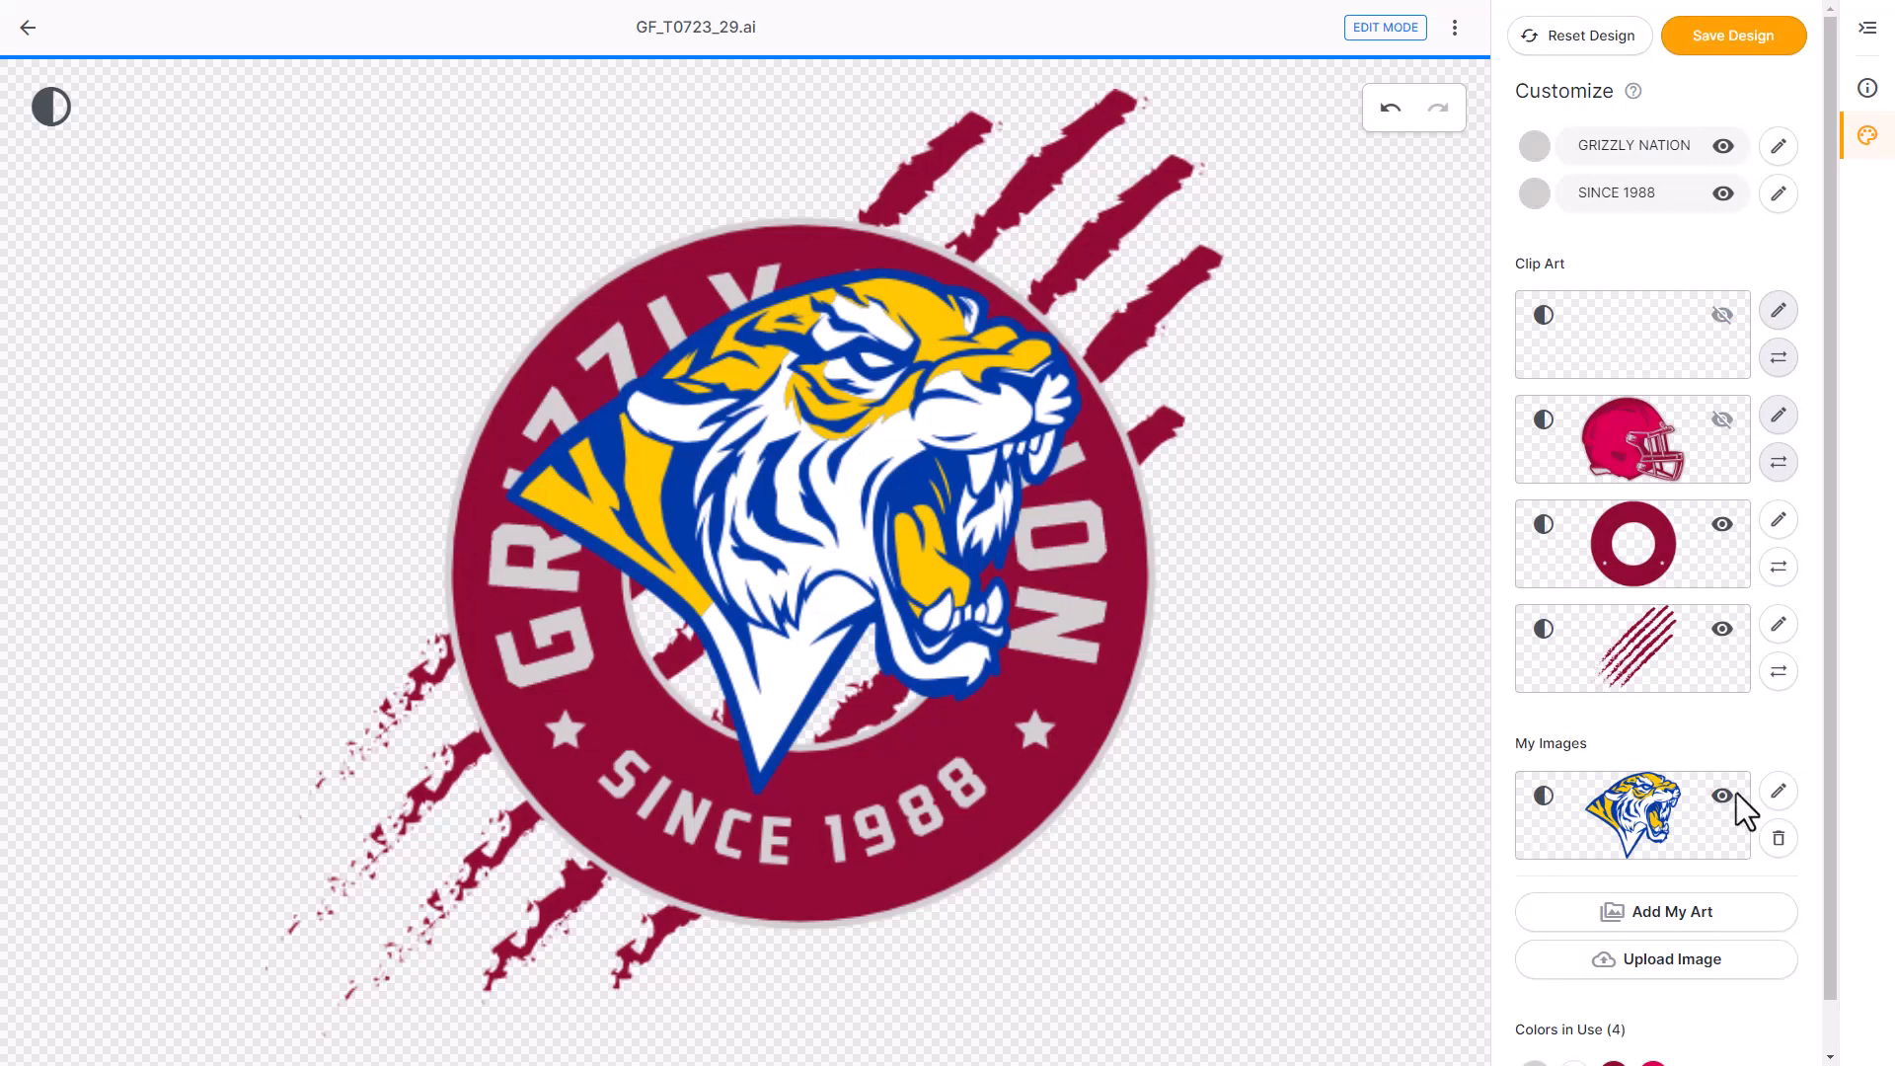
Set the tiger image's size to 80% and position to 1250, 1500, and change the texts to TIGER NATION and SINCE 1966
left_click(1778, 793)
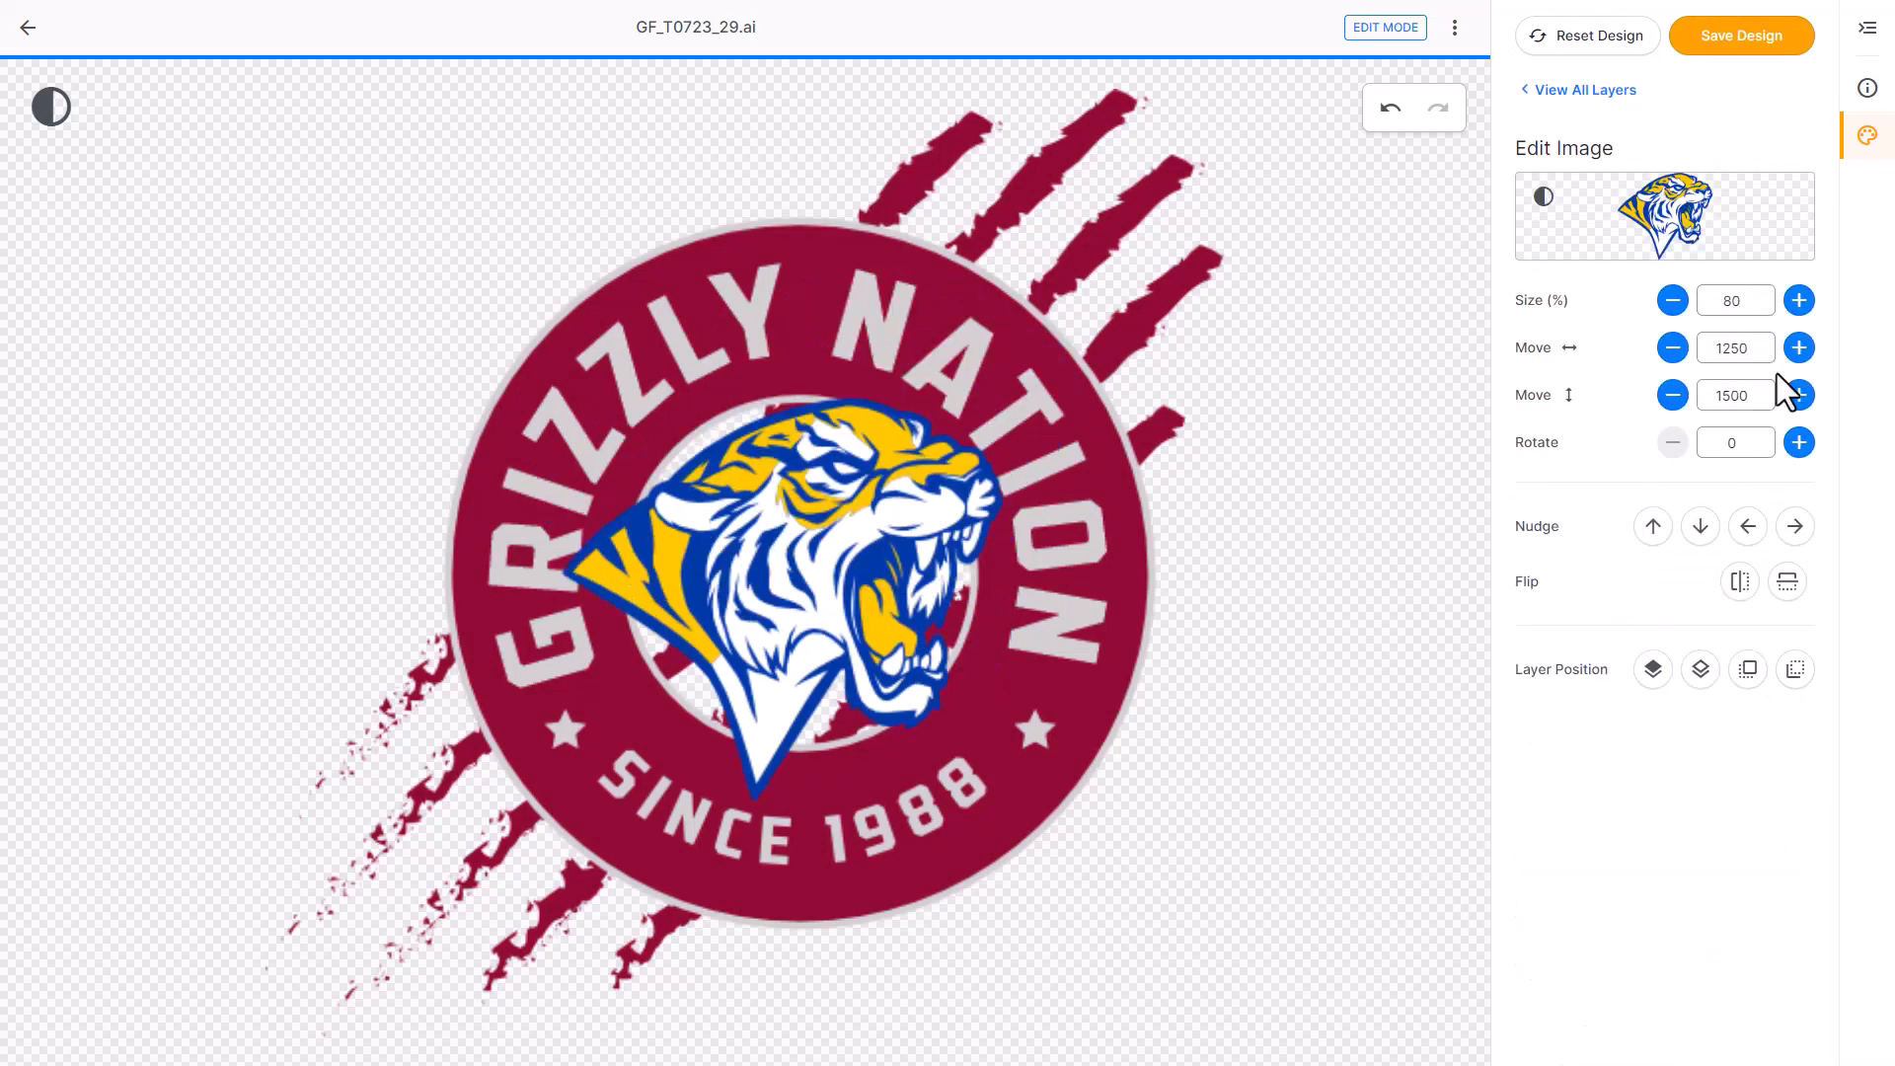
left_click(1544, 92)
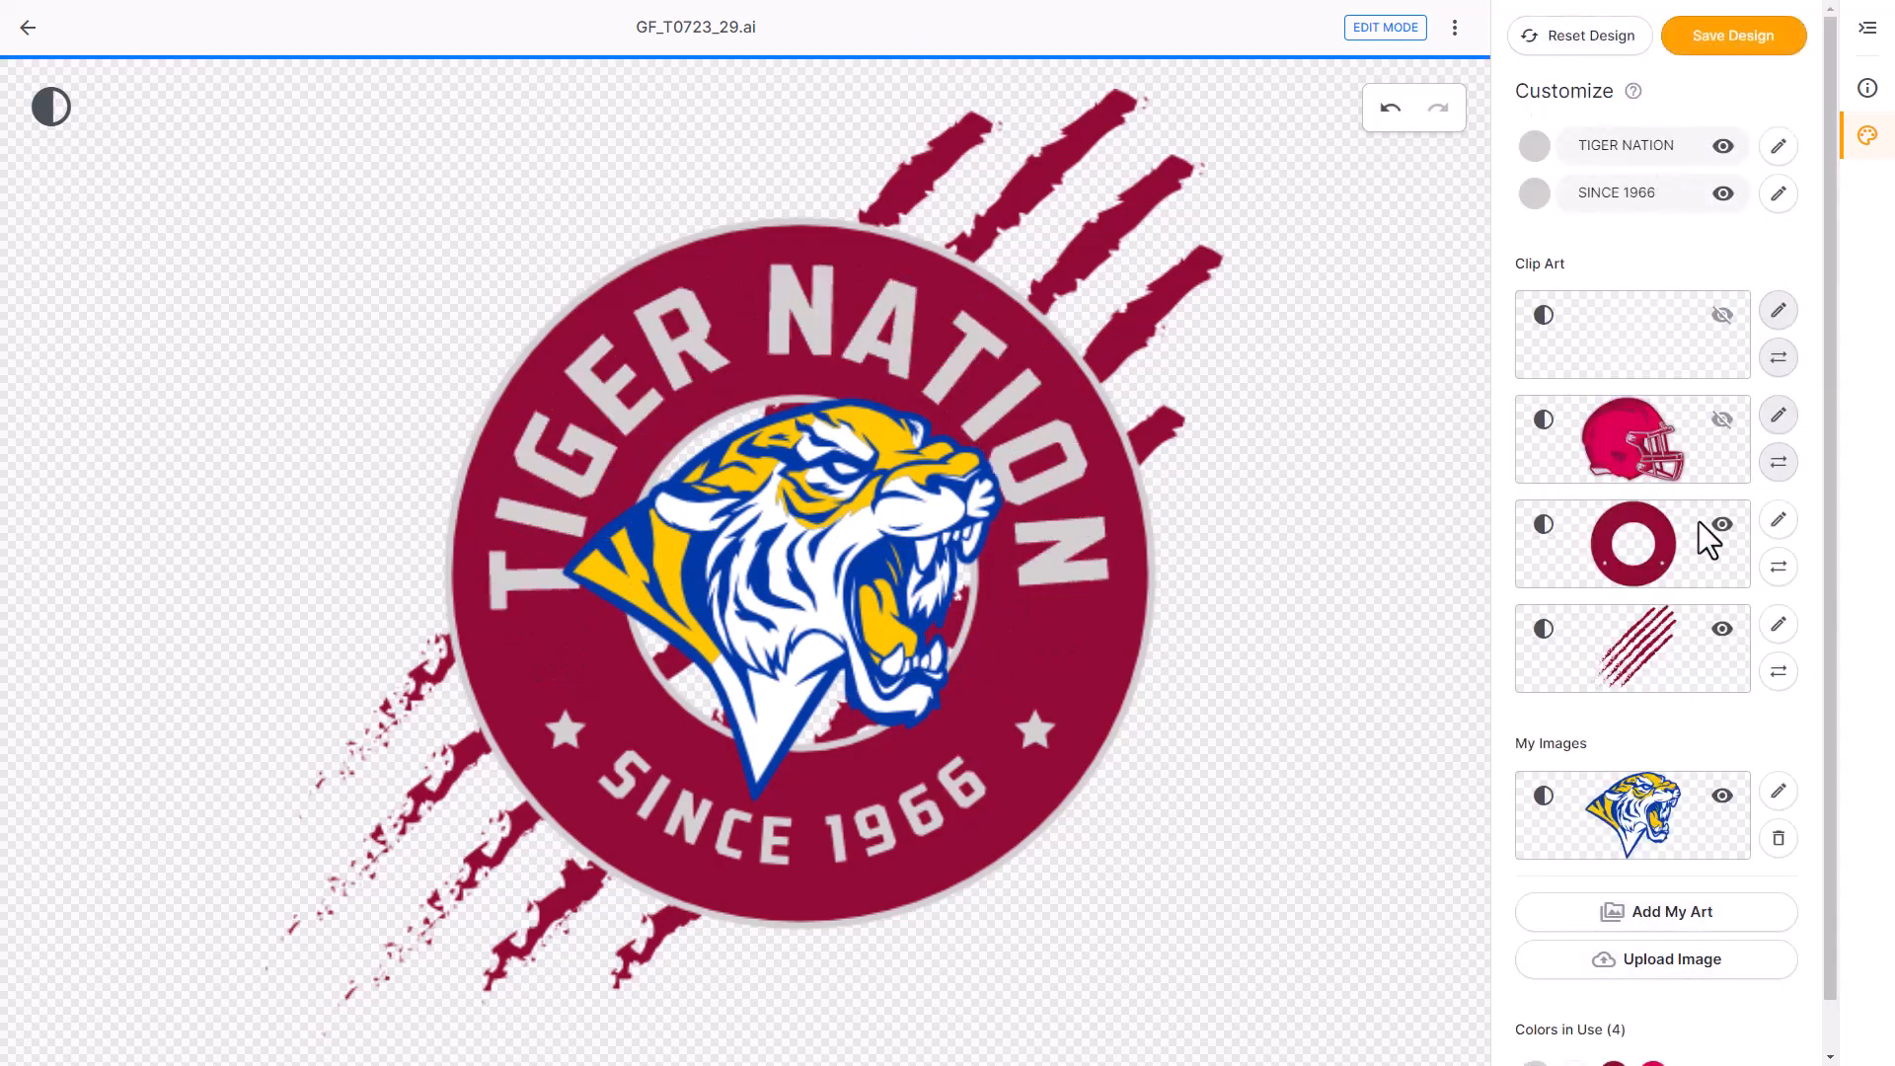
Recolor the ring and claw marks yellow #FFC700, the outlines, stars and both texts blue #0038A8, and preview the design on dark
scroll(1729, 553, "down", 1)
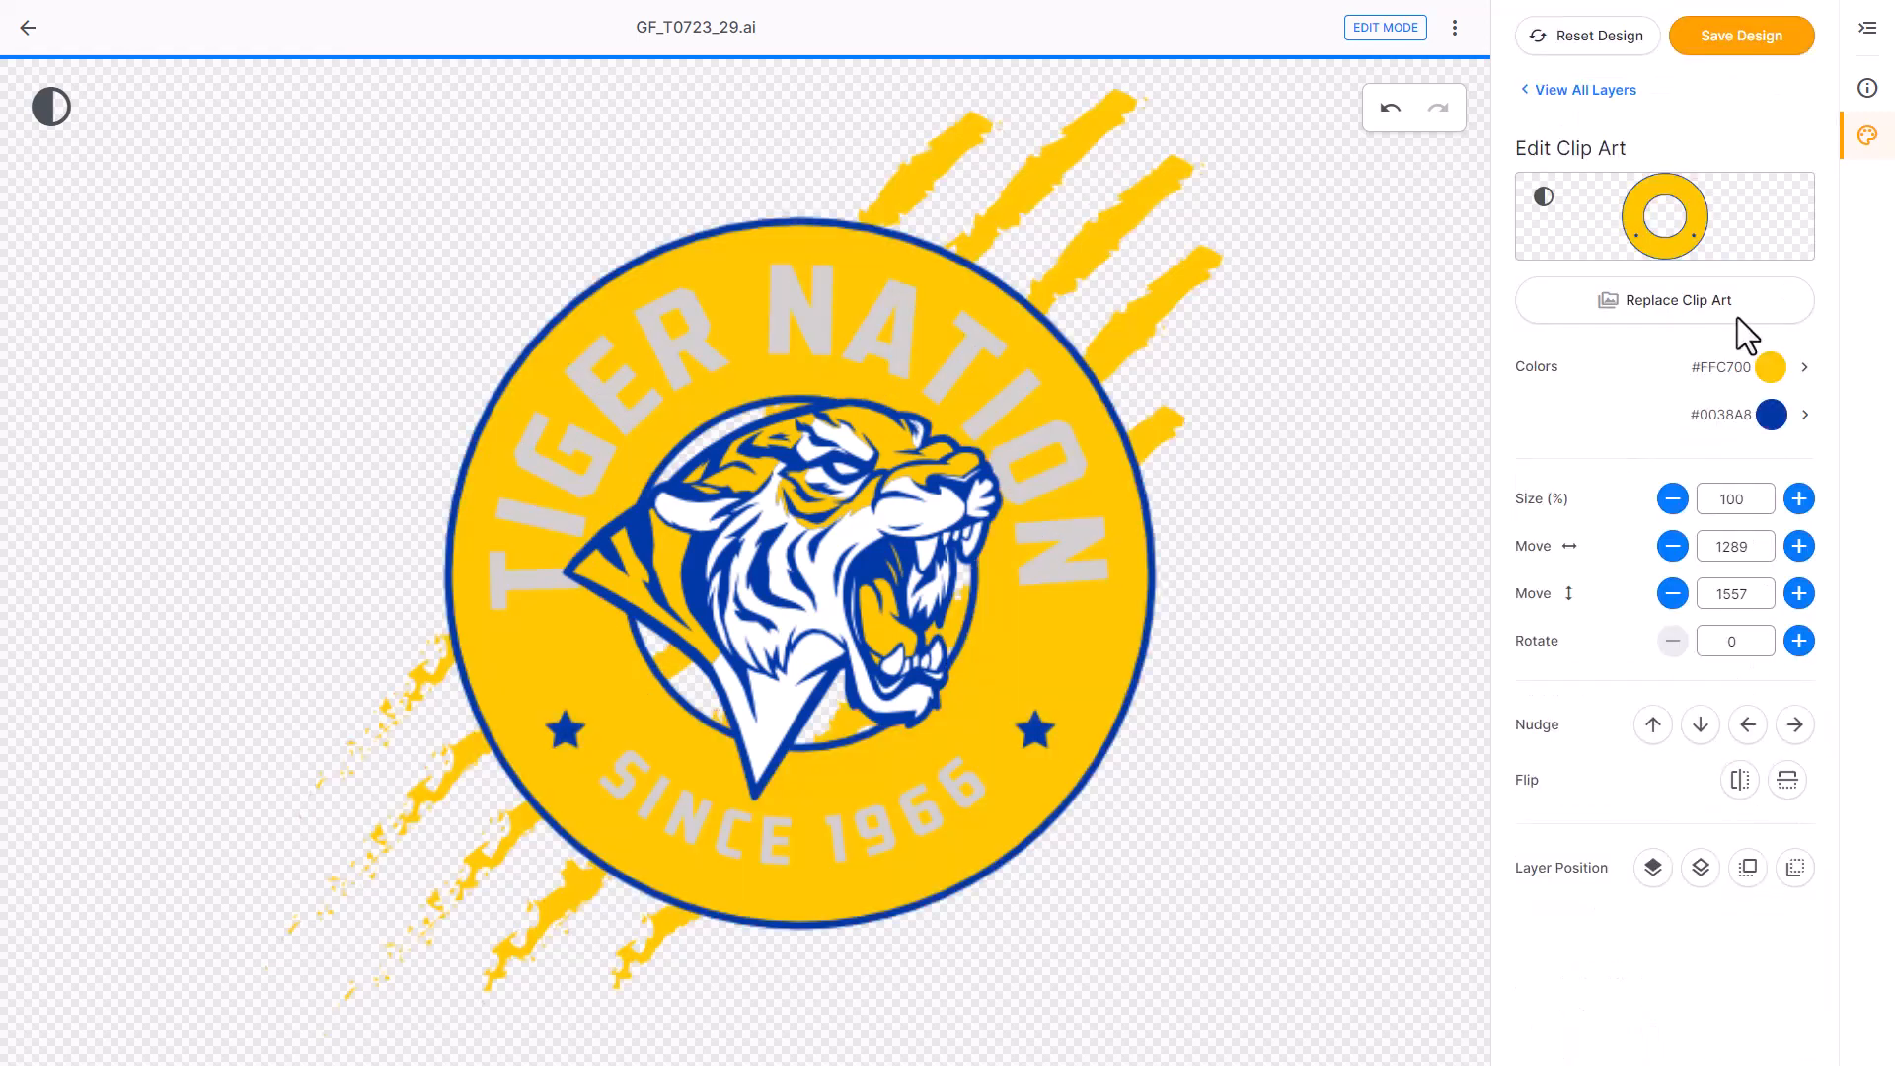
left_click(1575, 91)
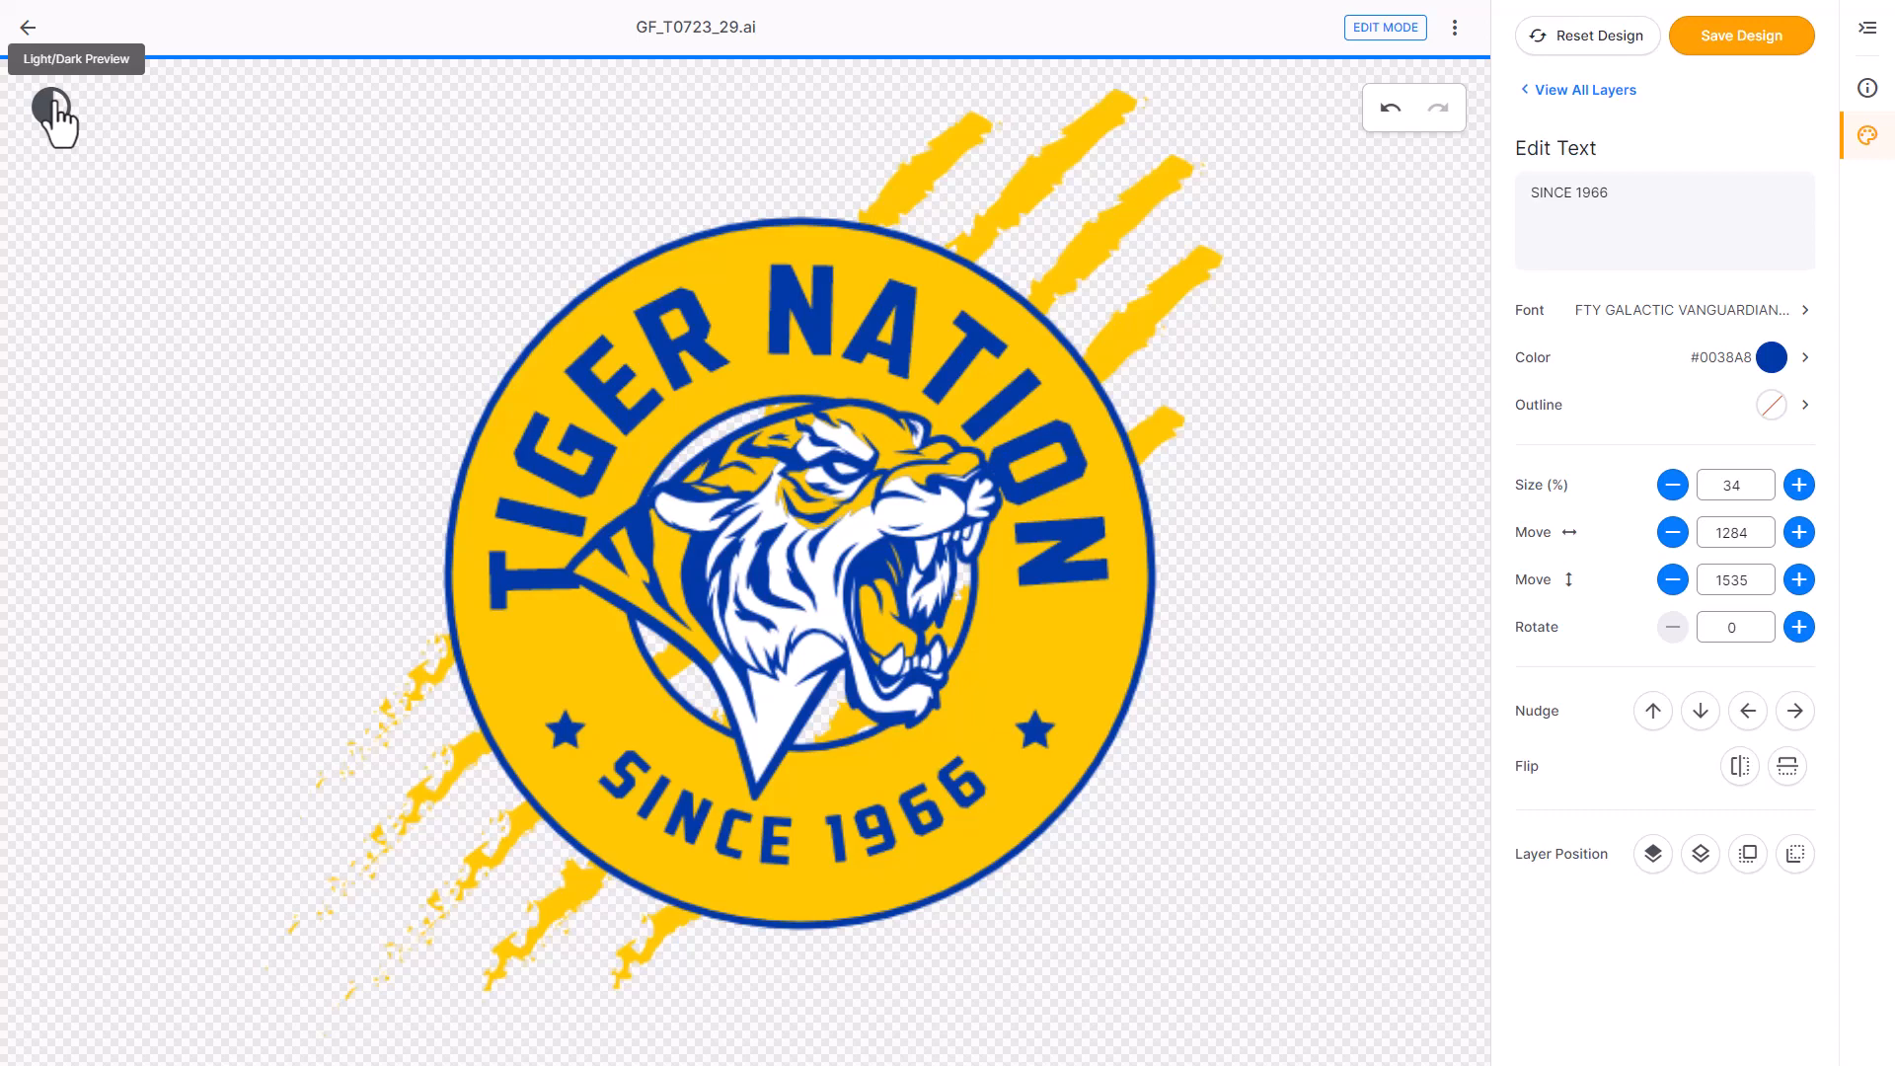
left_click(51, 107)
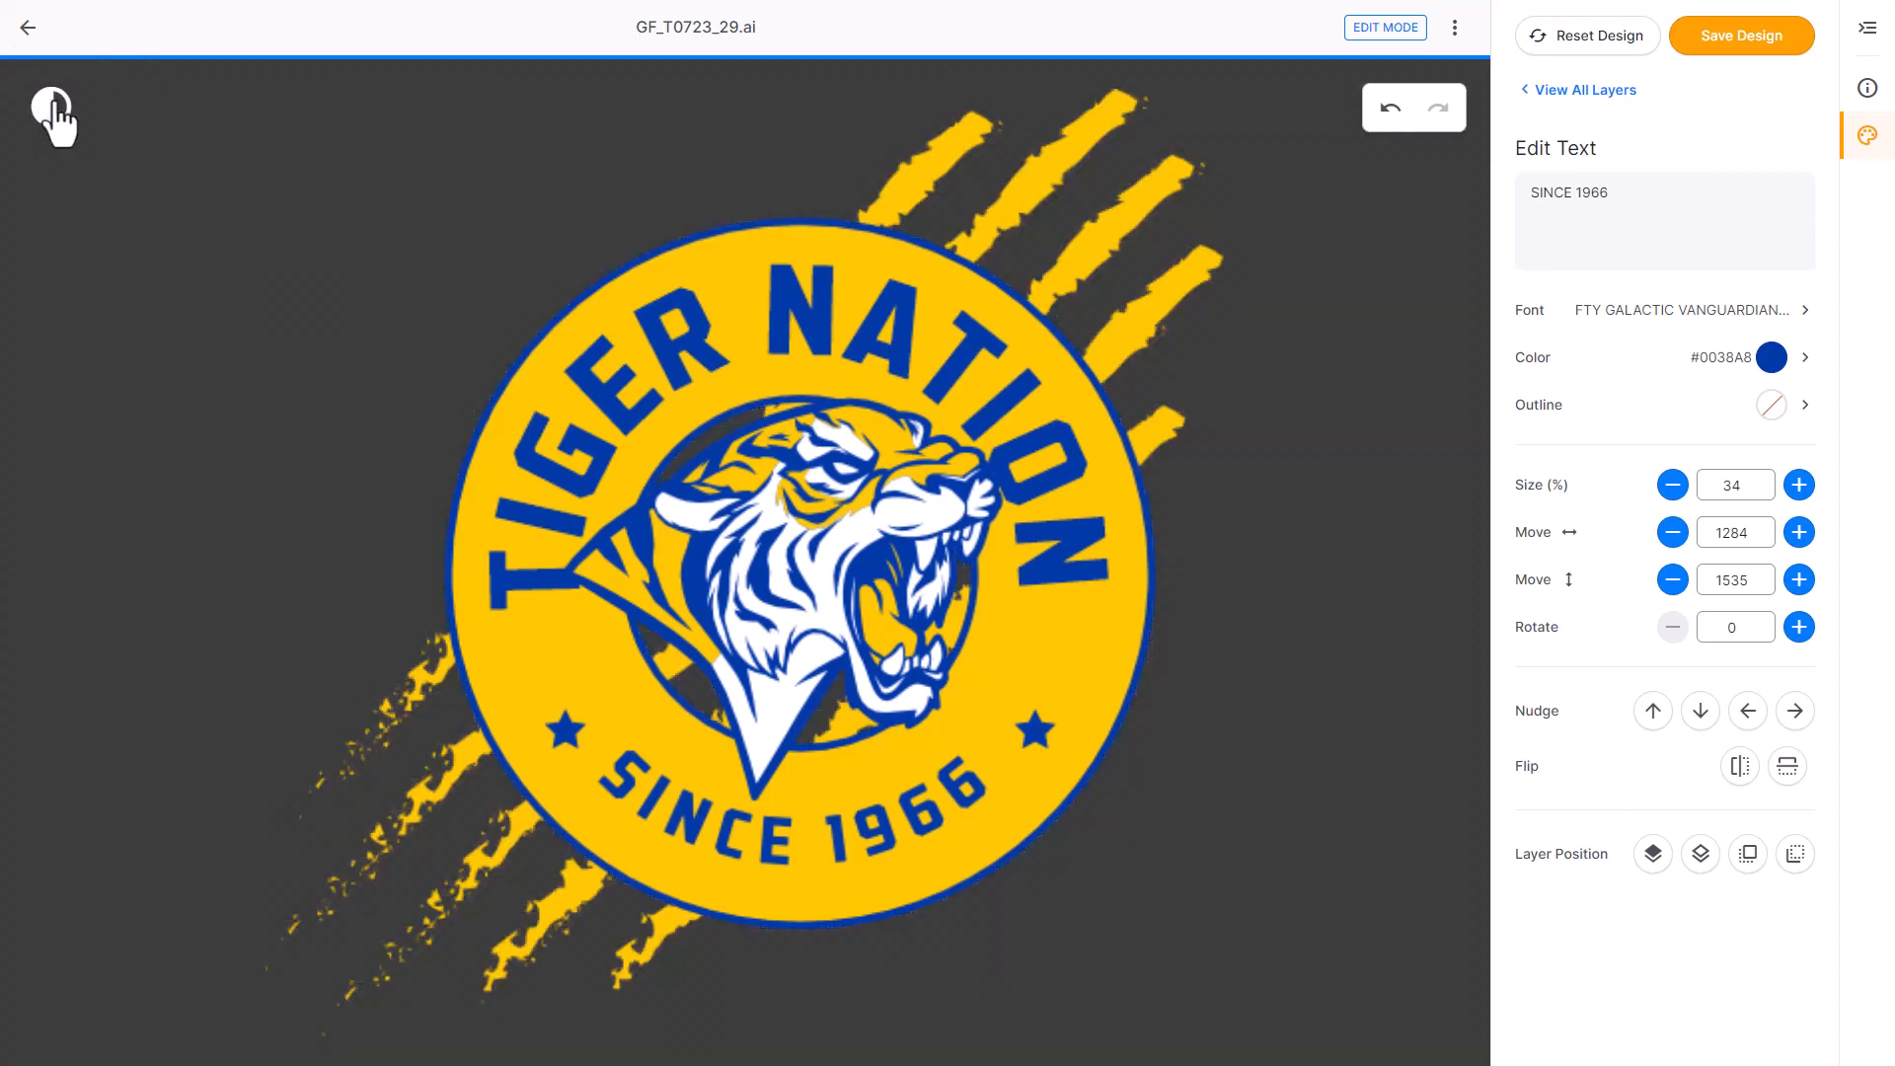